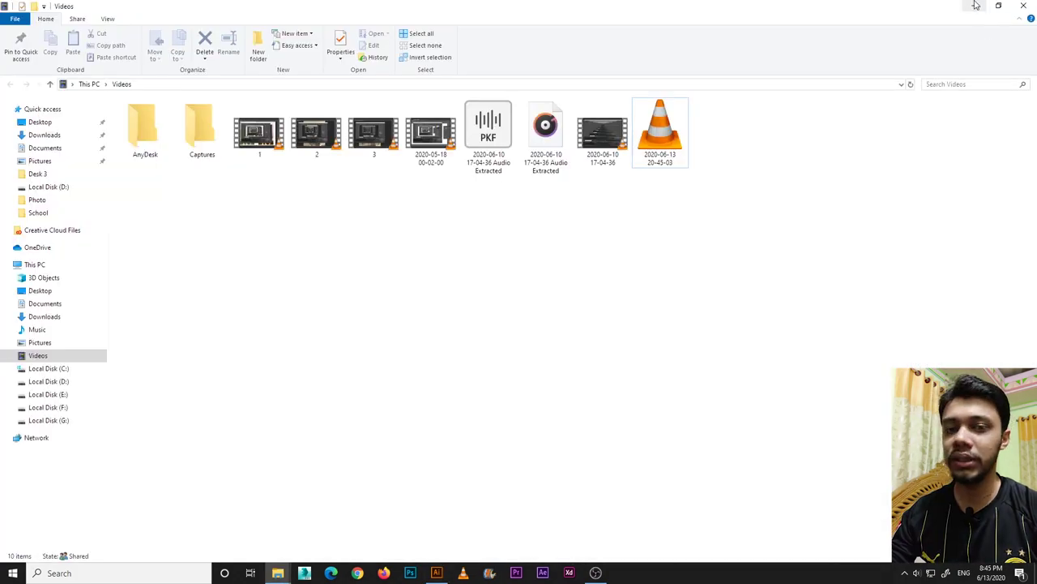
Switch to Illustrator and draw a rectangle about 697 px wide and 540 px high beside the colour swatches
left_click(975, 5)
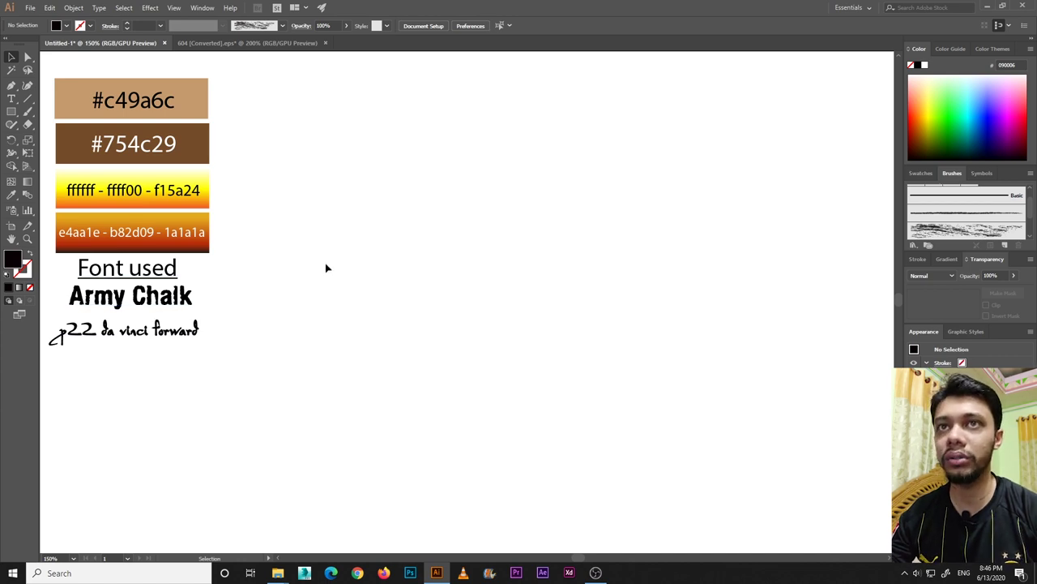
left_click_drag(12, 111, 30, 109)
mouse_move(243, 79)
left_mouse_down()
mouse_move(480, 297)
mouse_move(649, 510)
mouse_move(790, 534)
mouse_move(807, 516)
left_mouse_up()
left_click(10, 59)
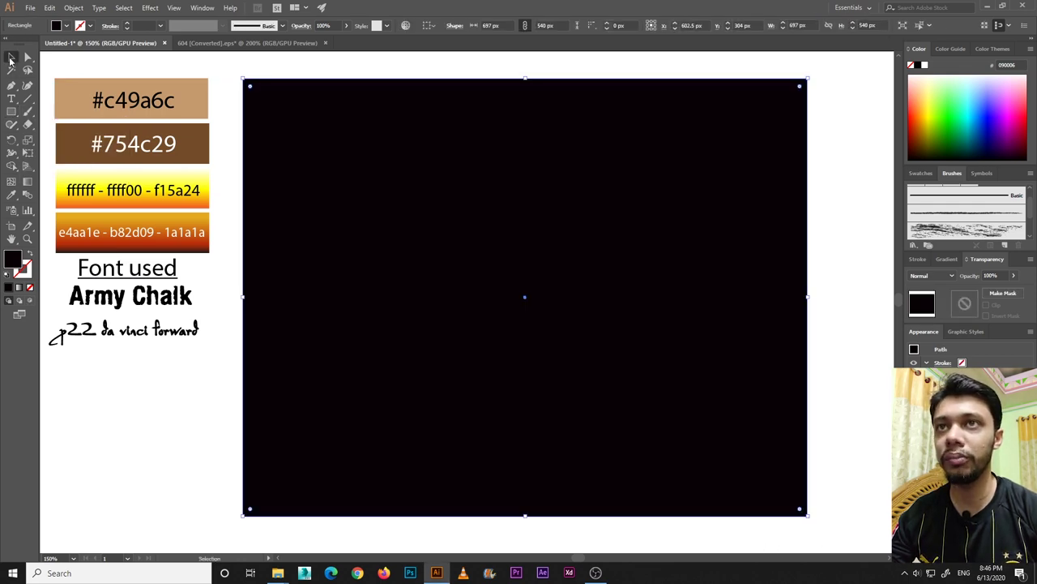
Fill the rectangle with the light brown #c49a6c sampled from its swatch, then deselect it
left_click(11, 195)
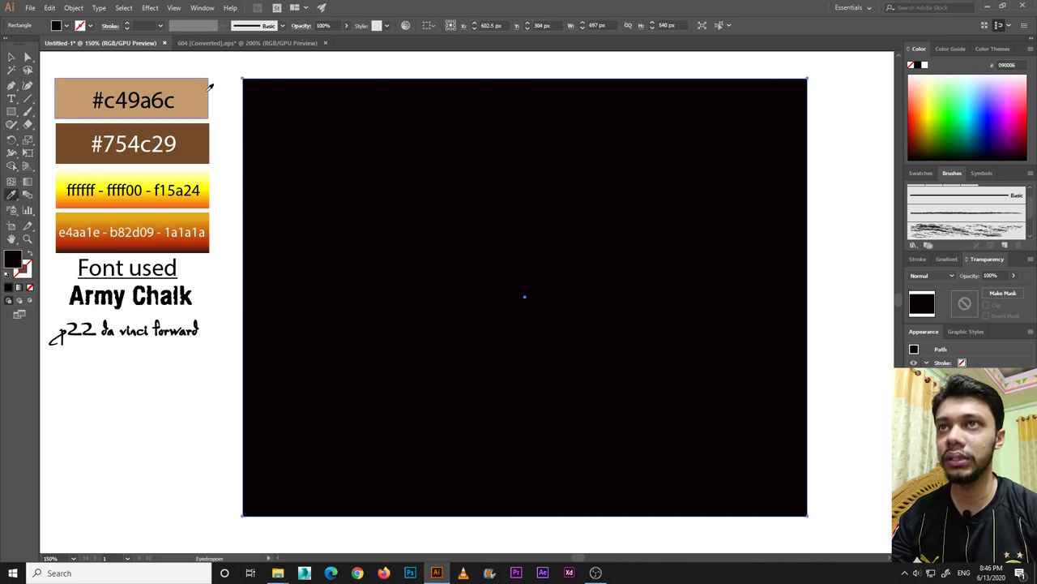
left_click(207, 89)
key("v")
left_click(225, 108)
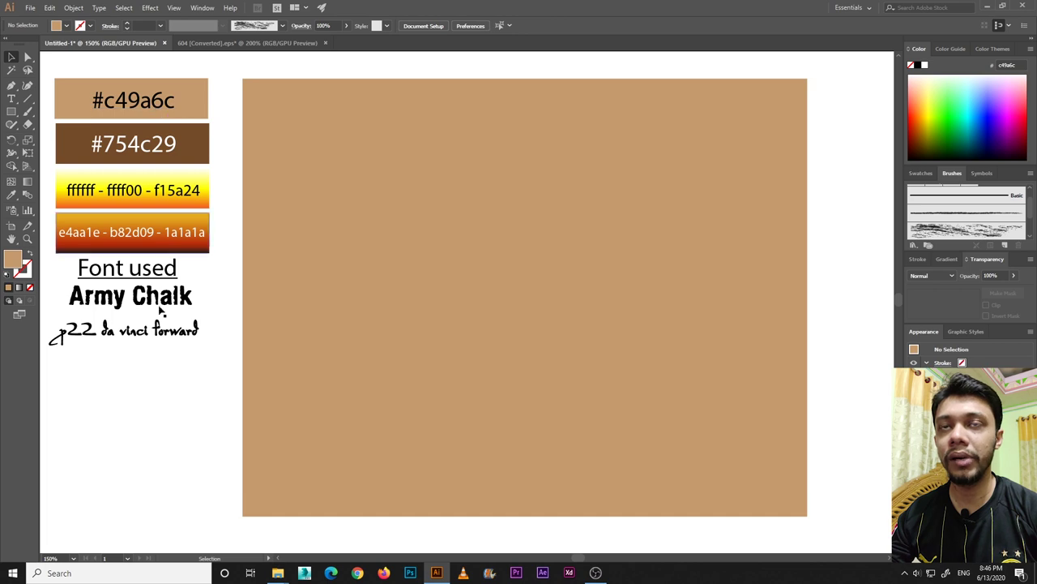
Load the Artistic_ChalkCharcoalPencil brush library and choose its Chalk brush for the Paintbrush tool
left_click(29, 114)
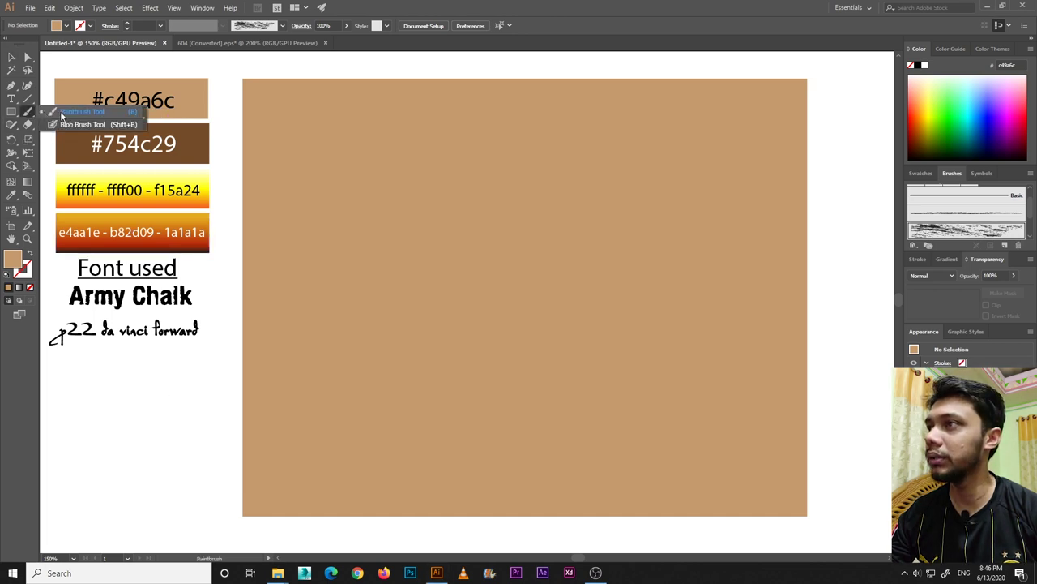
left_click(914, 243)
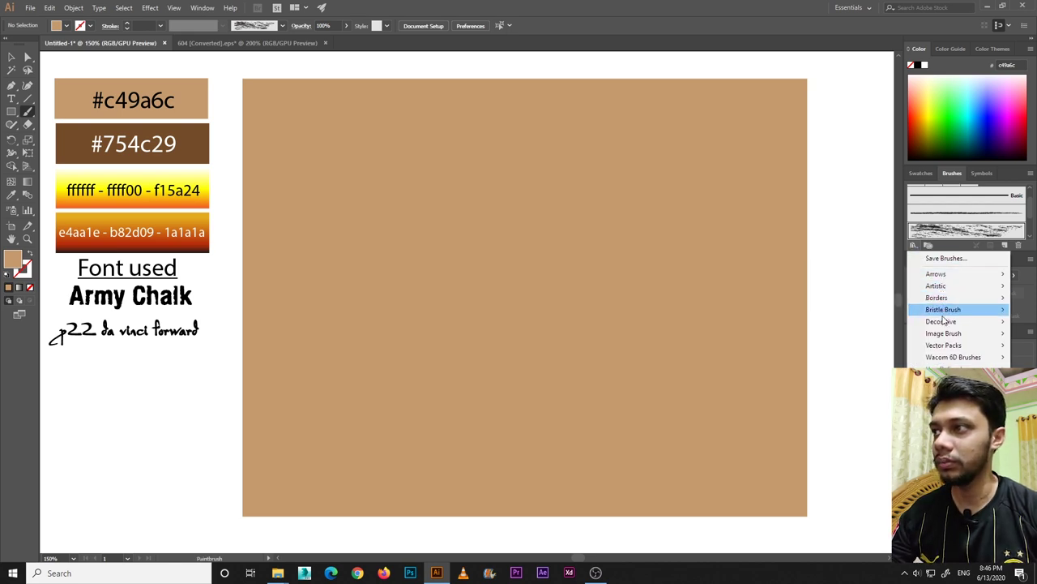
mouse_move(945, 324)
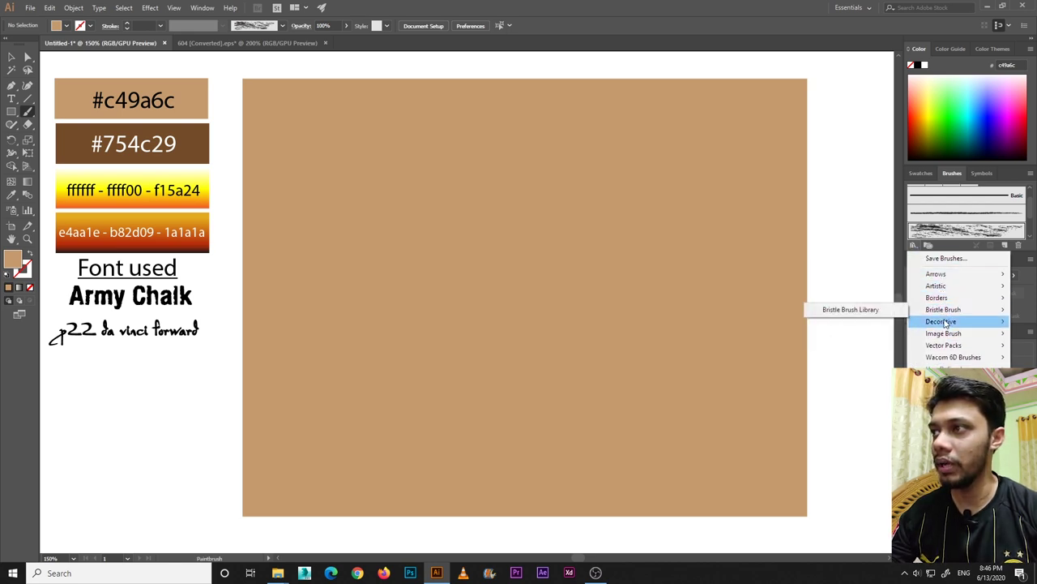
mouse_move(936, 285)
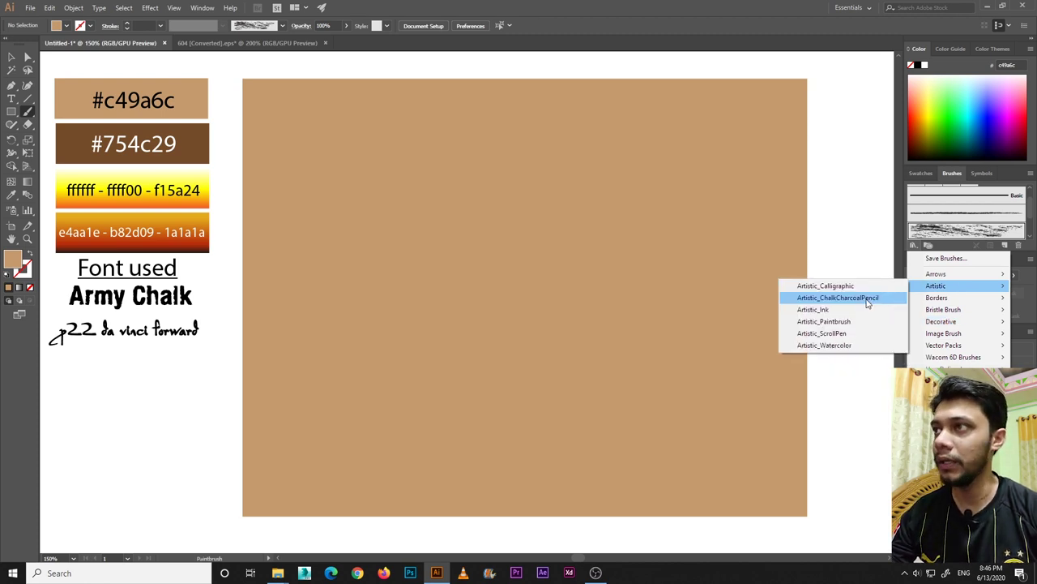
left_click(868, 299)
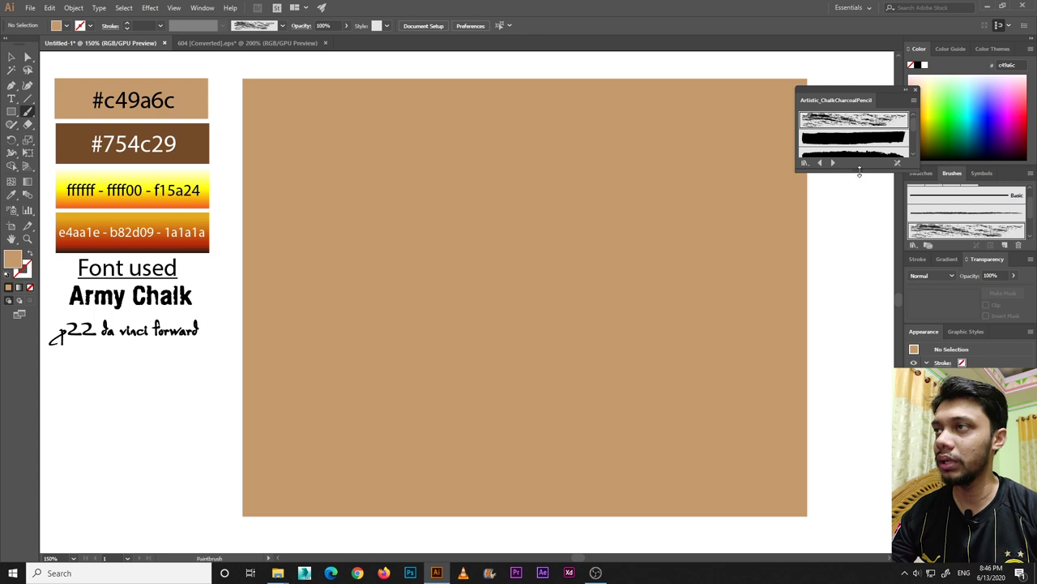
left_click_drag(859, 171, 859, 260)
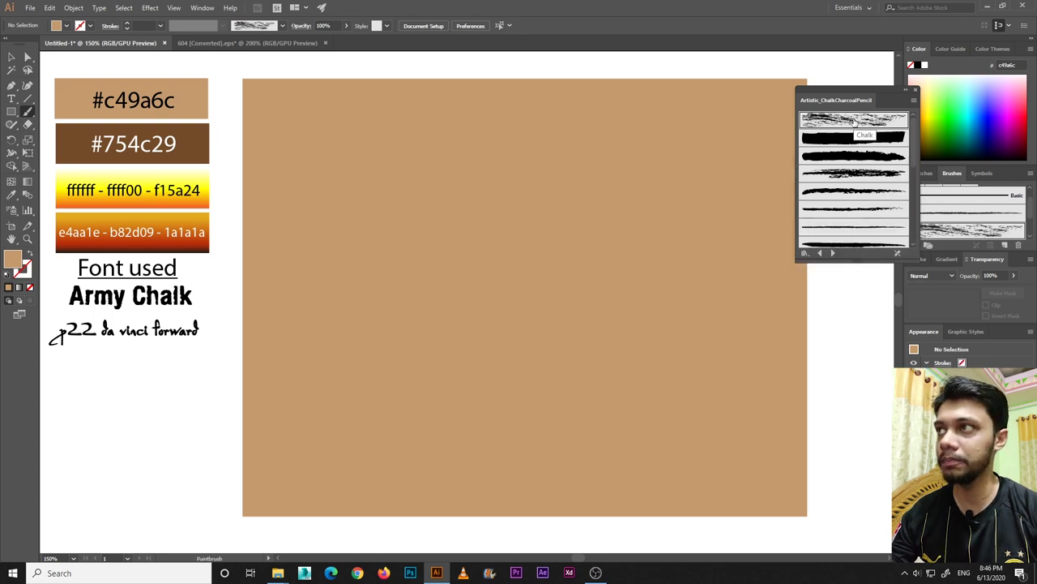
left_click(857, 121)
left_click(904, 90)
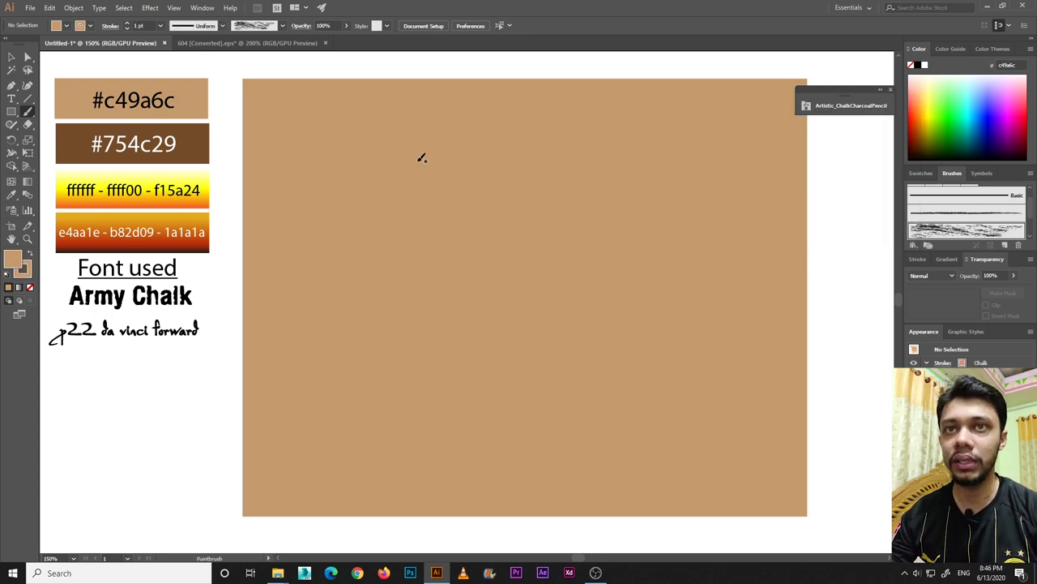
Sample the dark brown #754c29 swatch and make it the paintbrush's stroke colour with no fill
left_click(11, 194)
left_click(193, 143)
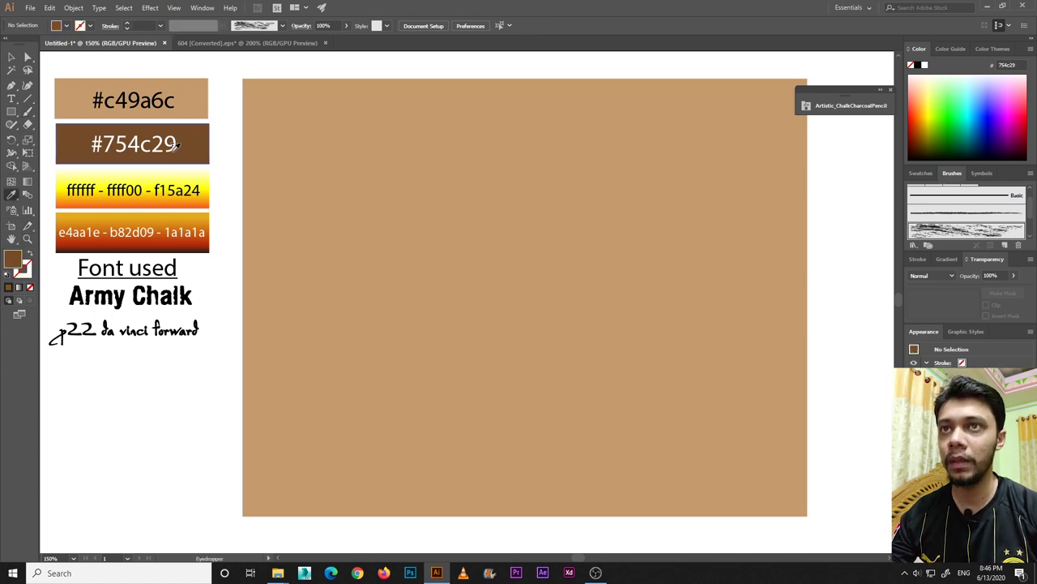
key("shift+x")
key("b")
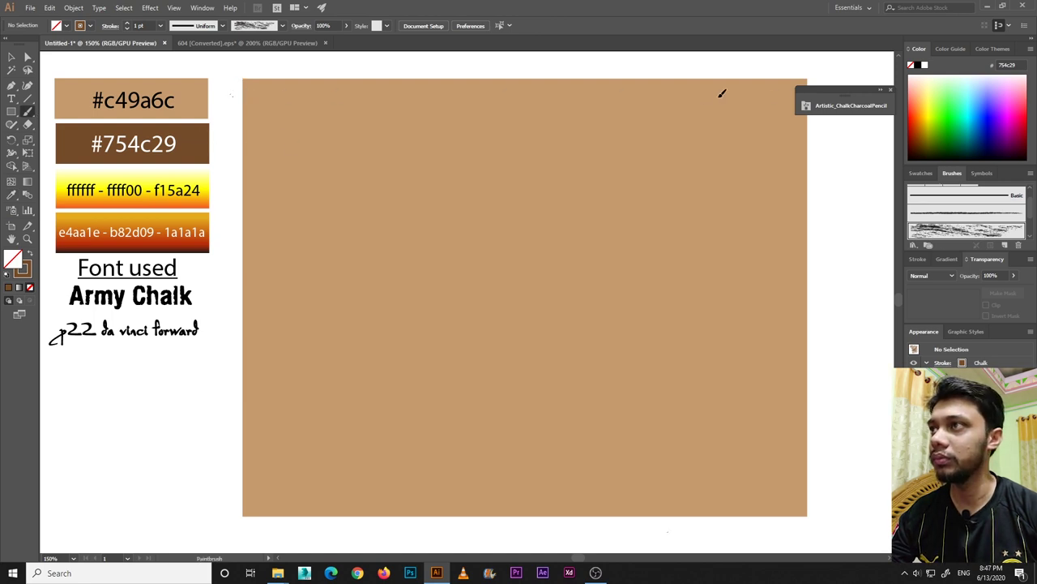
left_click_drag(235, 89, 671, 519)
left_click(882, 90)
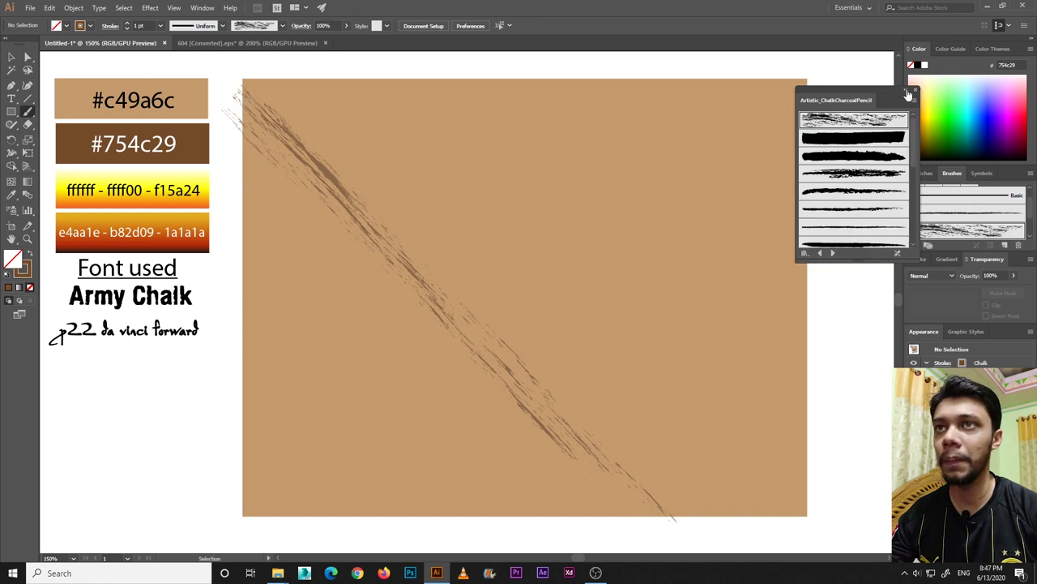
left_click(915, 91)
key("ctrl+z")
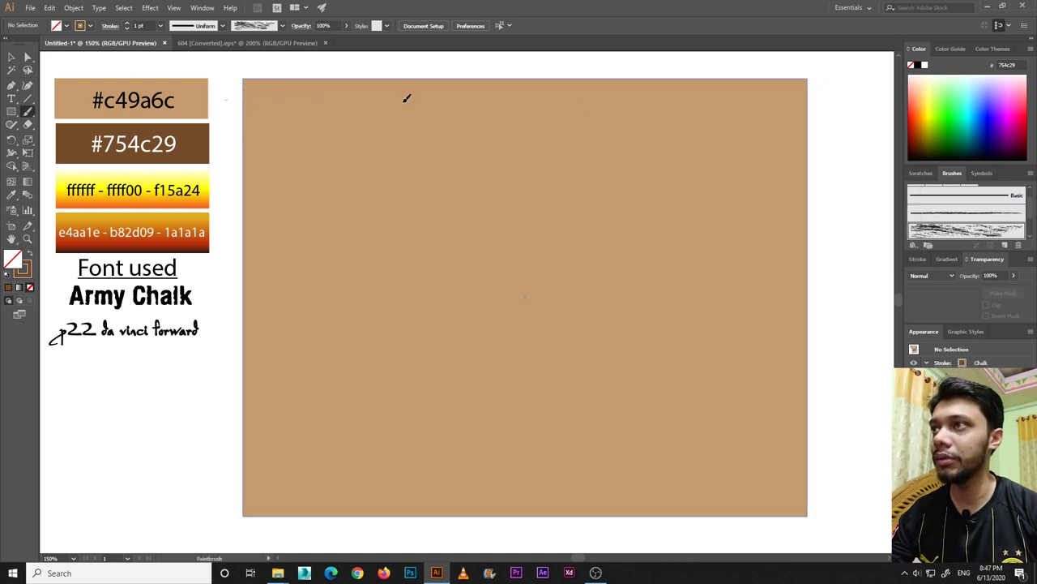
Paint several overlapping horizontal chalk strokes across the full width of the rectangle along its upper edge
left_click_drag(817, 102, 691, 105)
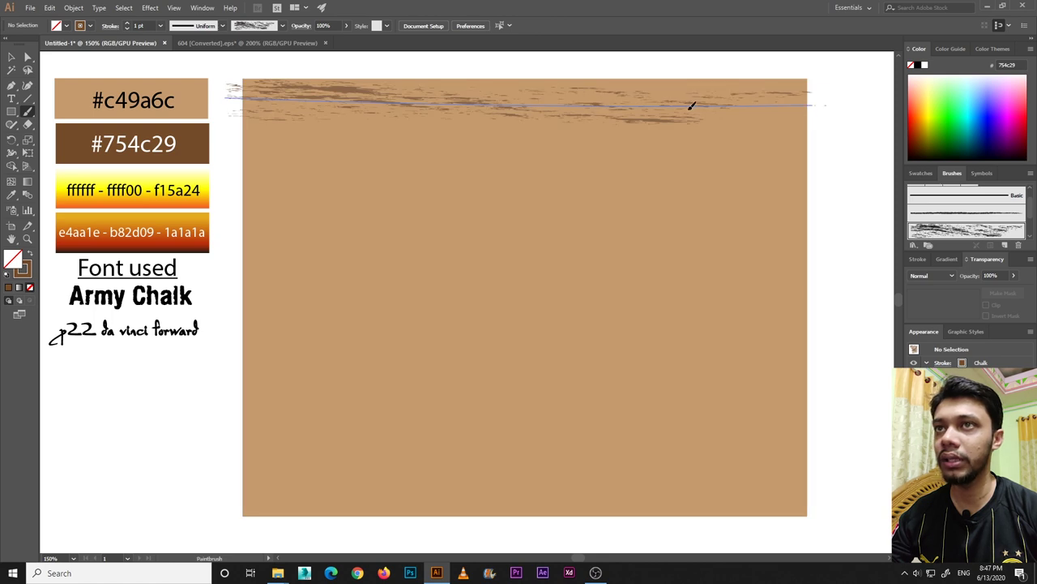
left_click_drag(299, 103, 239, 100)
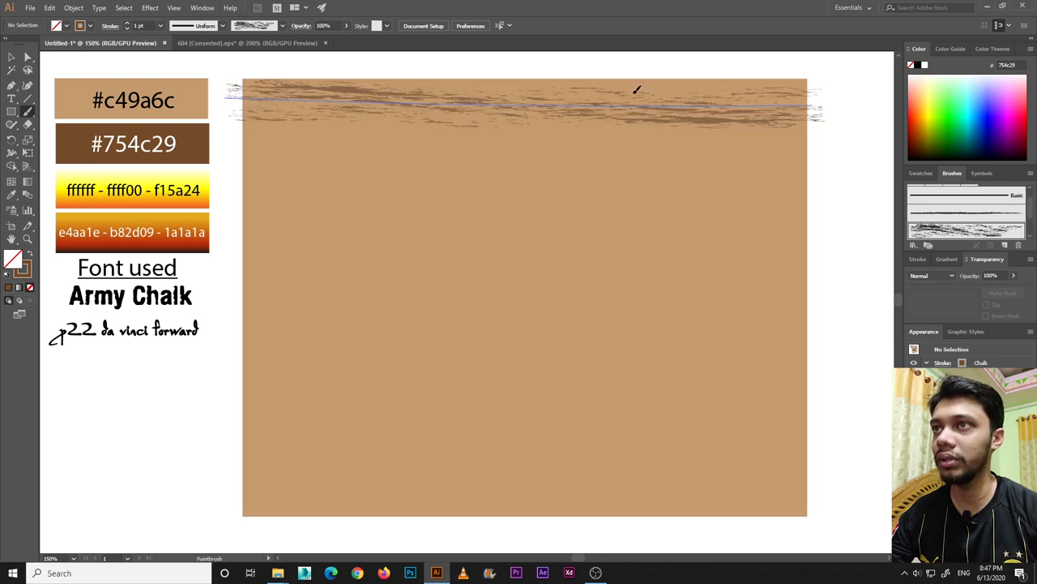
left_click_drag(806, 89, 812, 89)
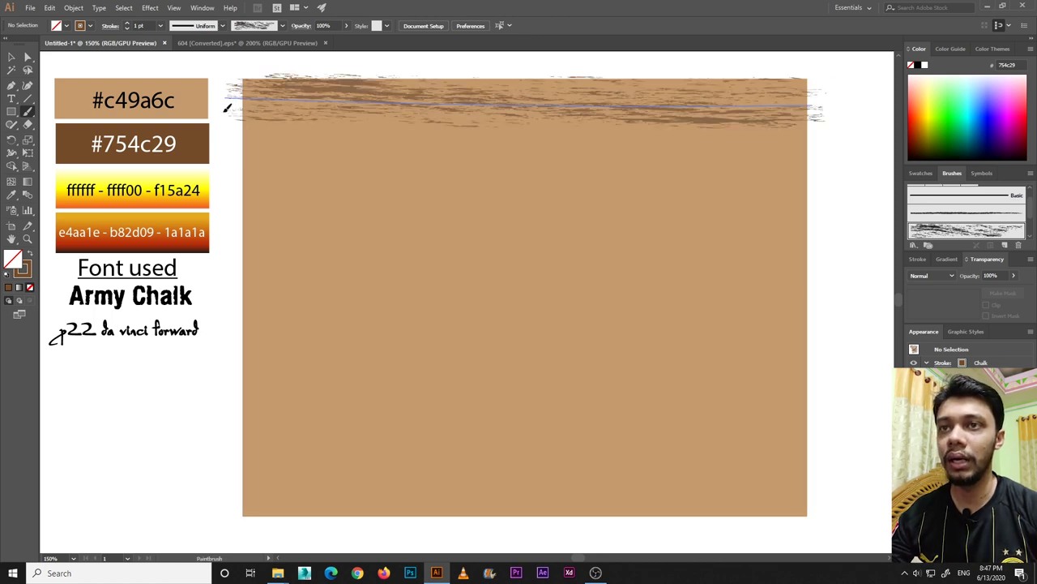
left_click_drag(227, 107, 224, 111)
Select only the painted chalk strokes, without the rectangle, and place a duplicate straight below them
left_click(12, 57)
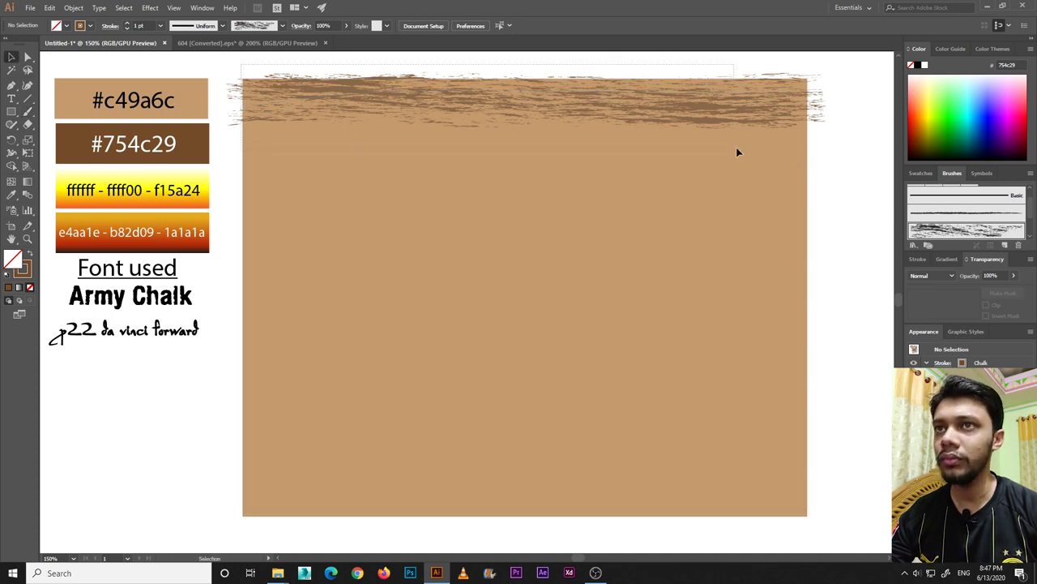
left_click(440, 283)
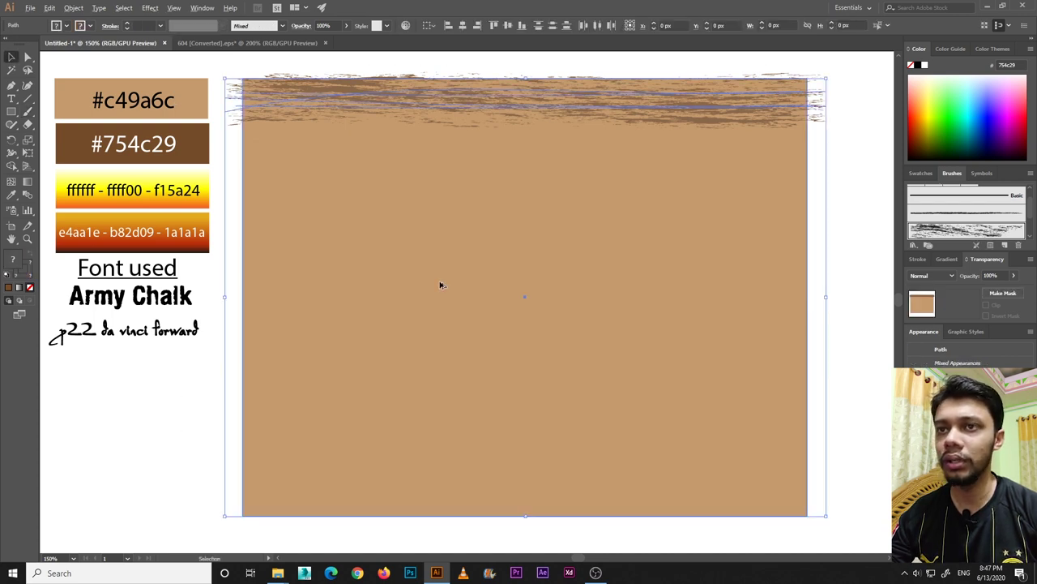
left_click(221, 407)
left_click(382, 325)
left_click(317, 71)
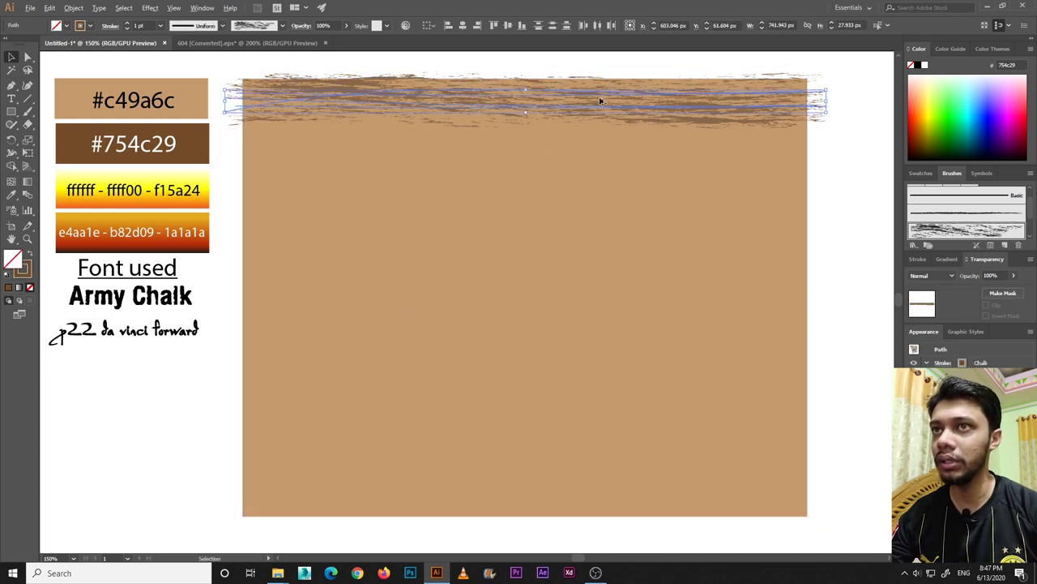
left_click_drag(601, 100, 602, 130)
Repeat the stroke duplication at the same spacing until chalk texture covers the rectangle down to its lower edge
key("a")
key("ctrl+d")
key("ctrl+d")
key("ctrl+d")
key("ctrl+d")
key("ctrl+d")
key("ctrl+d")
key("ctrl+d")
key("ctrl+d")
key("ctrl+d")
key("ctrl+d")
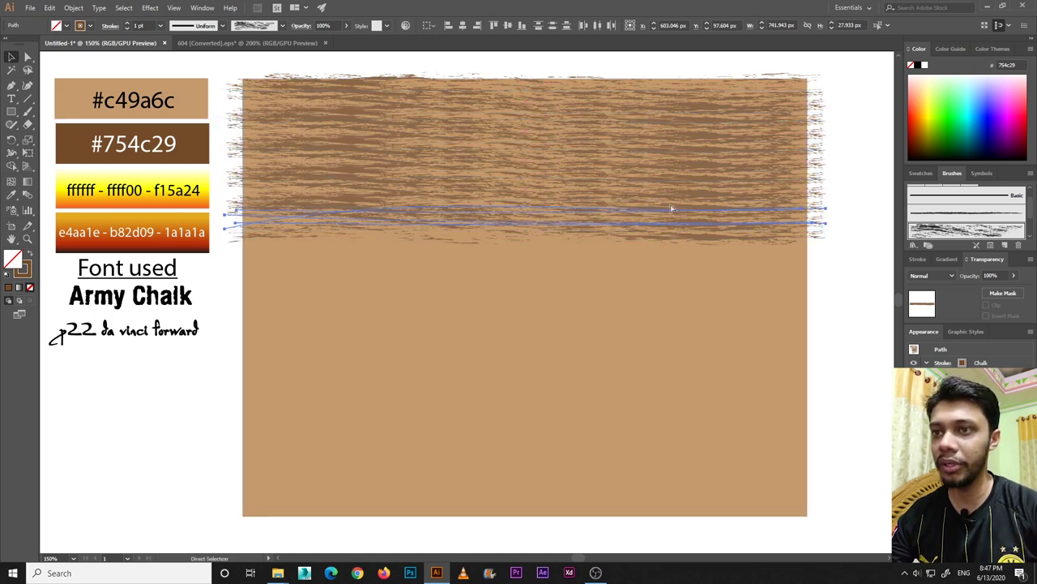
key("ctrl+d")
key("ctrl+d")
key("ctrl+d")
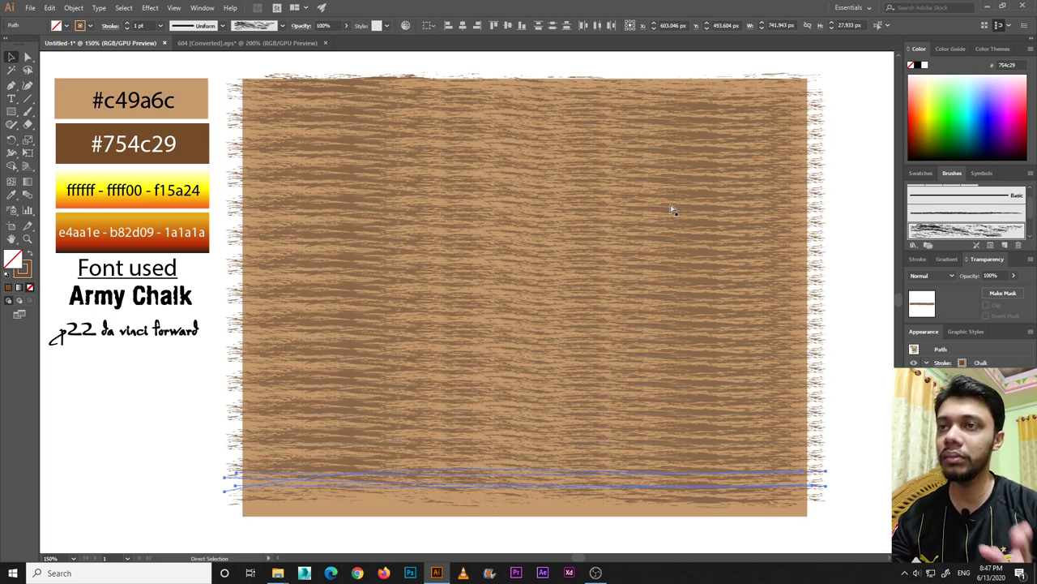
key("v")
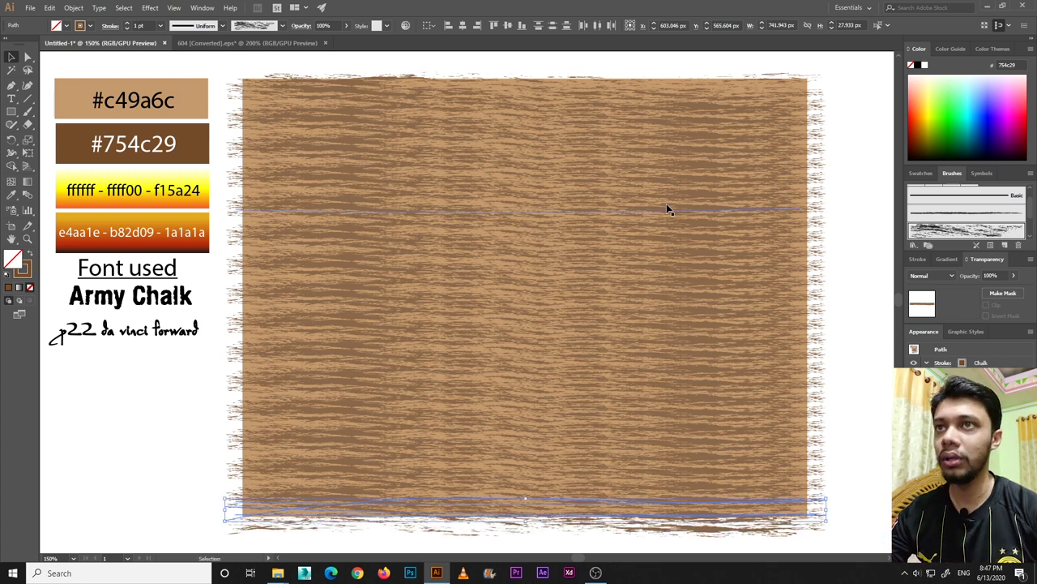
Select the rectangle with all its chalk strokes and rotate them together to 270° so the texture runs vertically
left_click_drag(231, 71, 843, 530)
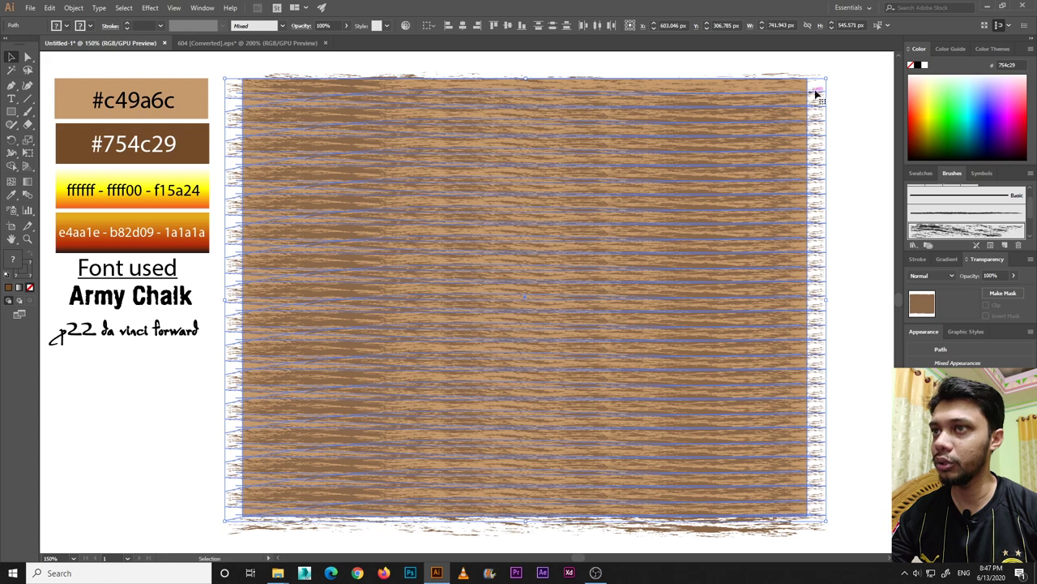
mouse_move(829, 75)
left_mouse_down()
mouse_move(835, 206)
mouse_move(721, 392)
mouse_move(631, 402)
left_mouse_up()
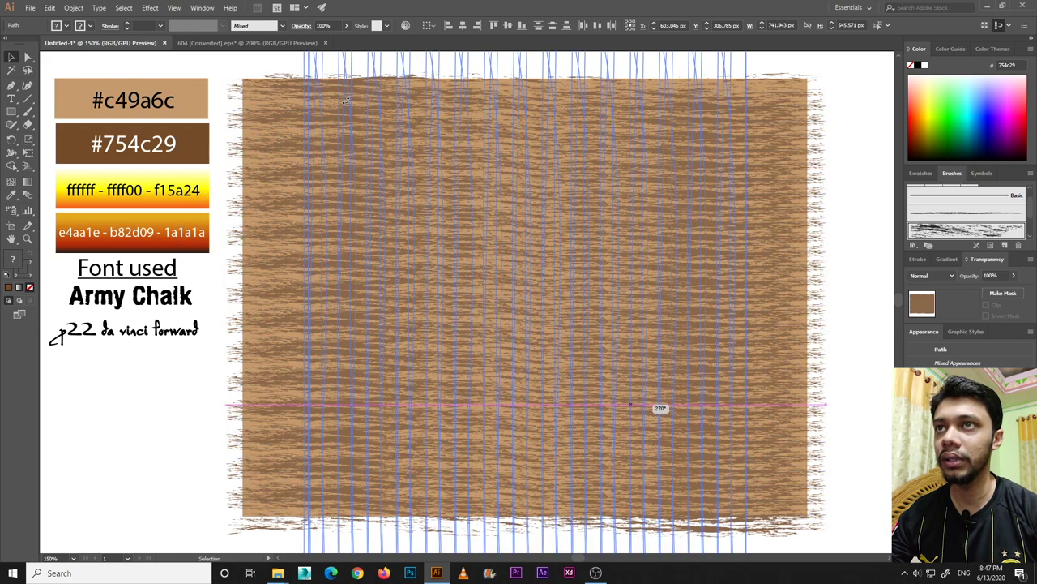
left_click_drag(345, 101, 316, 81)
Scale the rotated texture proportionally about its centre to about 424.7 px wide and 577.57 px high
scroll(333, 93, "up", 3)
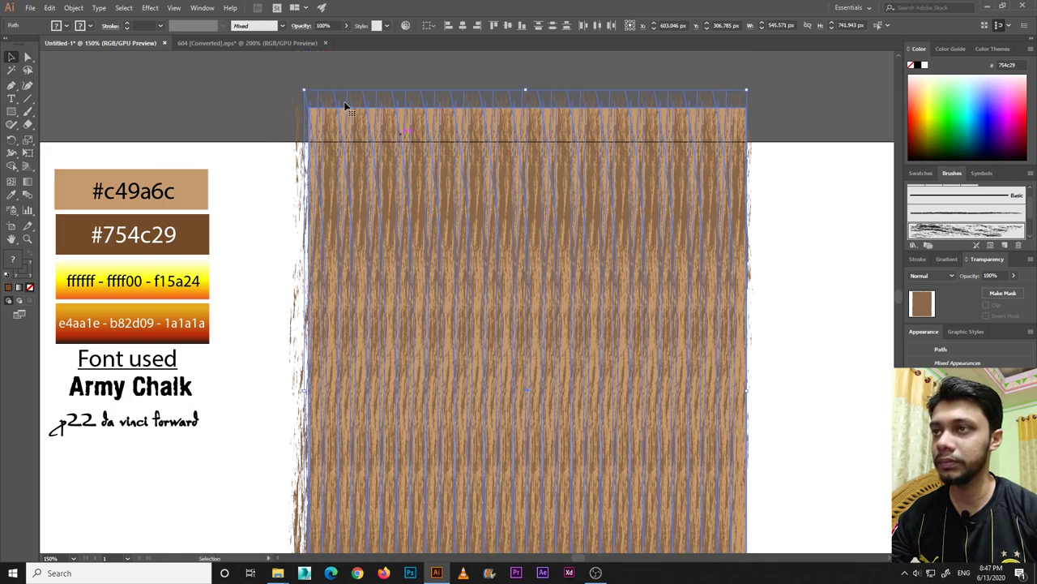
mouse_move(305, 90)
left_mouse_down()
mouse_move(344, 151)
mouse_move(600, 208)
left_mouse_up()
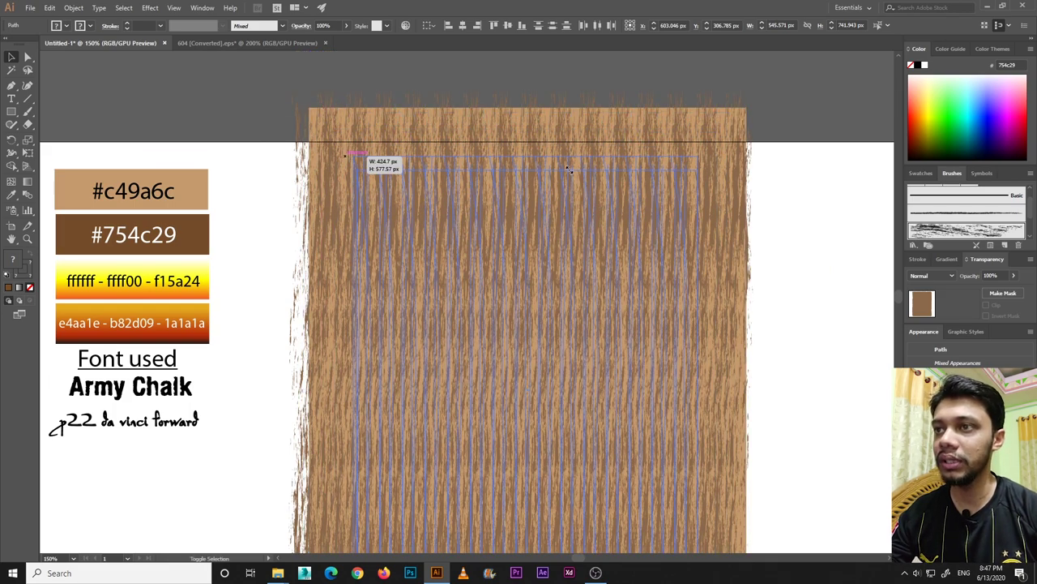
scroll(567, 167, "down", 3)
left_click(752, 234)
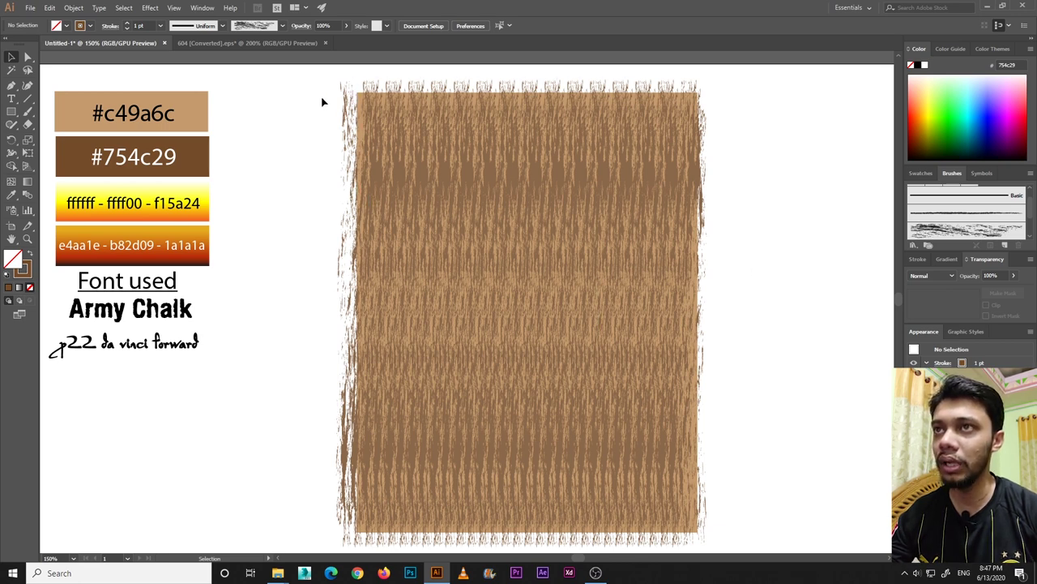
Select all the chalk strokes except the base rectangle and set their blending mode to Multiply
left_click_drag(309, 78, 737, 521)
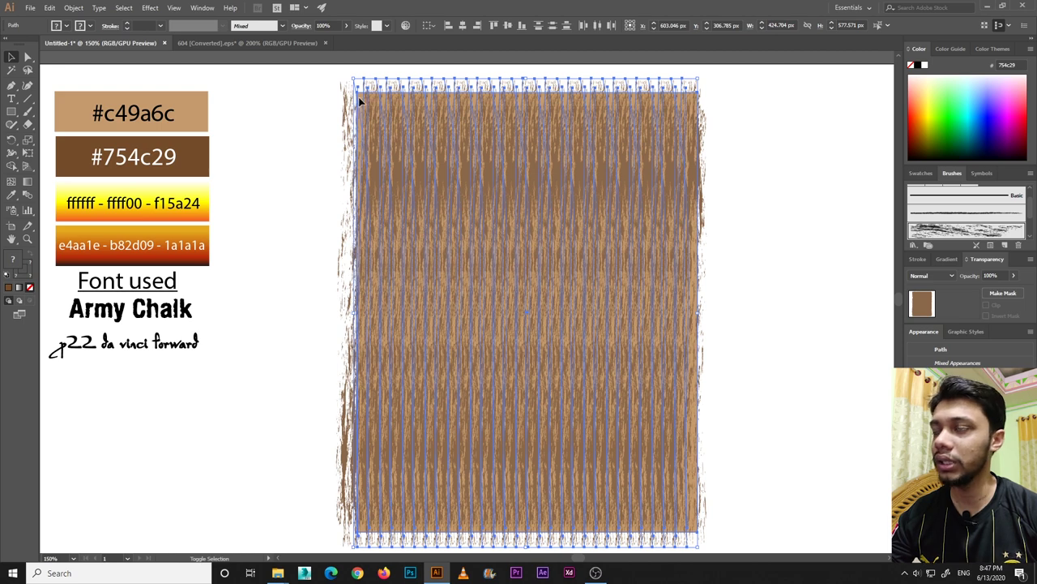
left_click(359, 97, "shift")
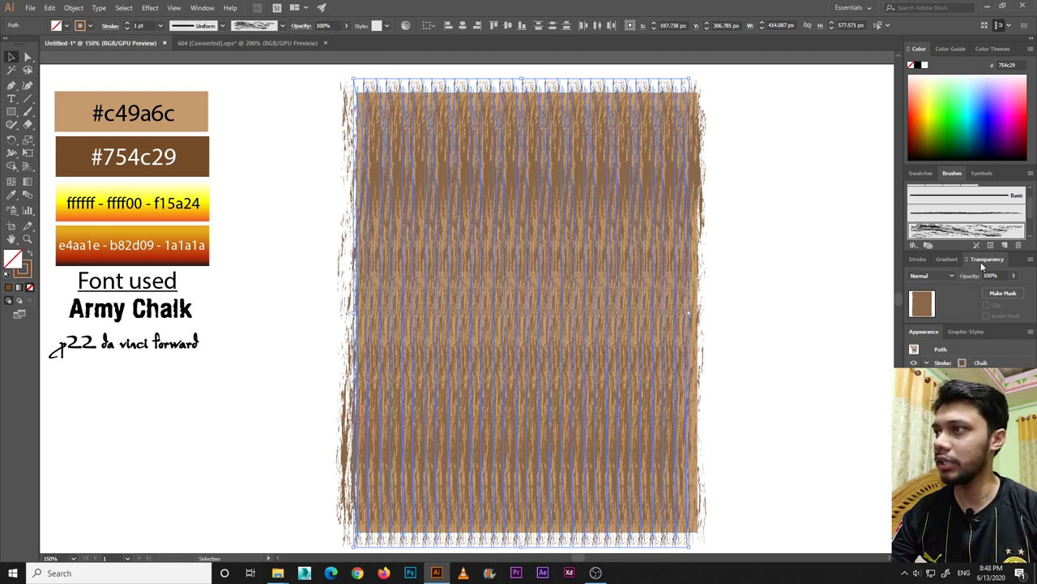
left_click(942, 280)
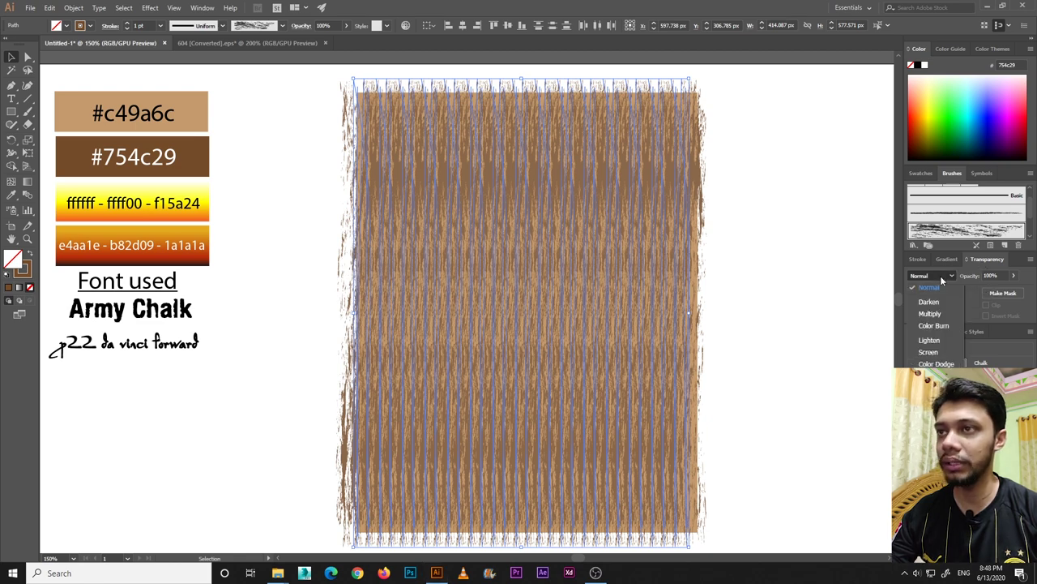
left_click(939, 312)
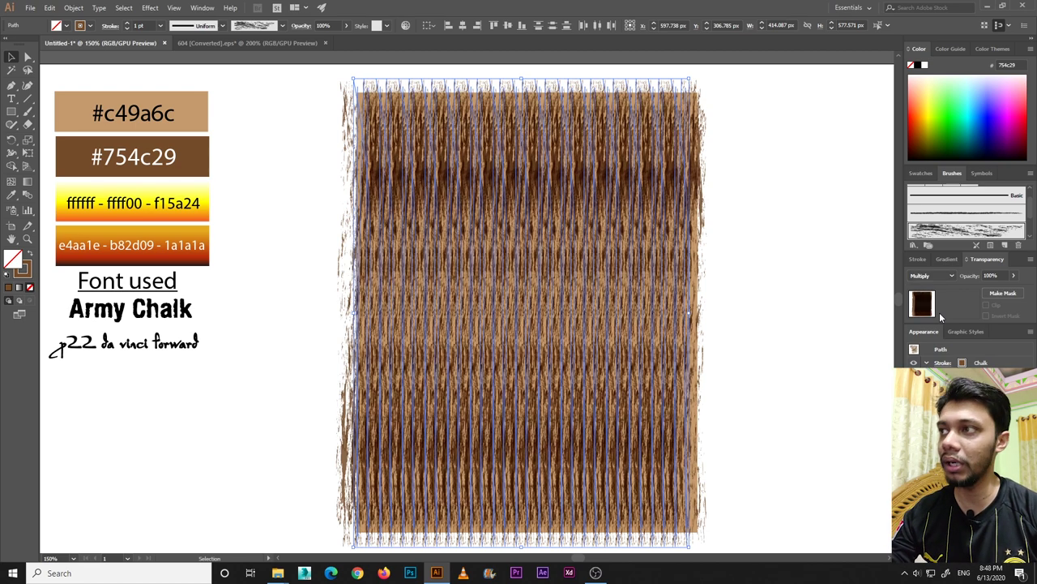
left_click(794, 290)
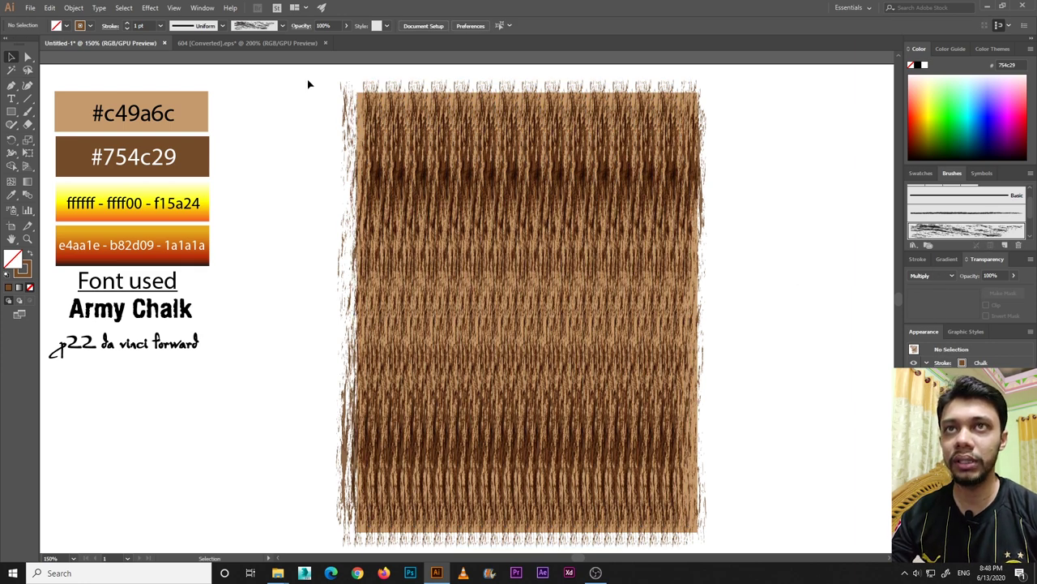
Draw a circle about 267 px in diameter with the Ellipse tool near the middle of the textured rectangle
left_click(13, 115)
left_click_drag(15, 118, 57, 135)
left_click_drag(417, 188, 634, 405)
left_click(12, 57)
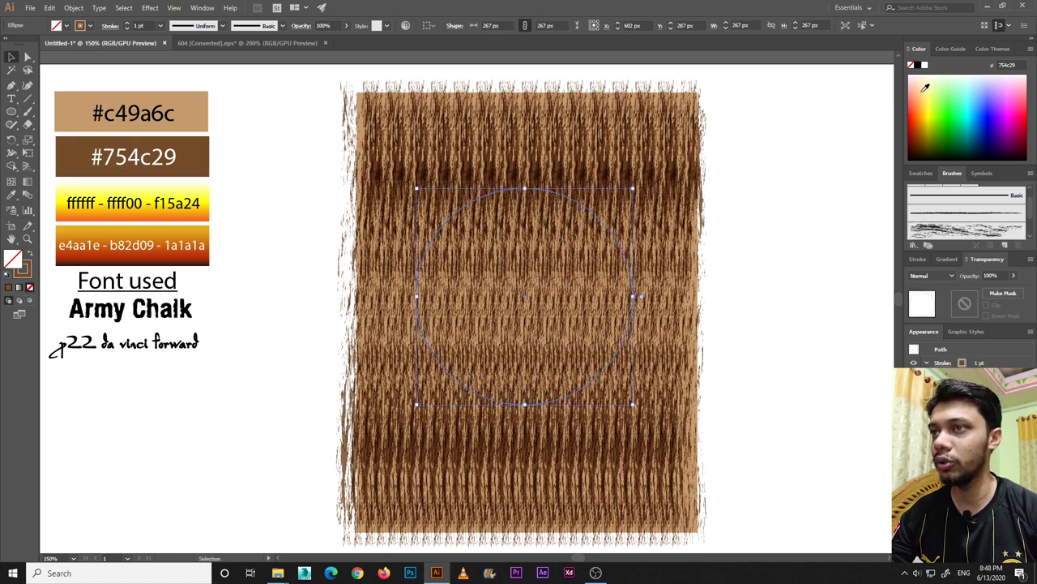
Fill the circle with bright green (#a4ff26) and enlarge it to about 305 px across over the wood texture
left_click(926, 105)
left_click_drag(561, 253, 566, 254)
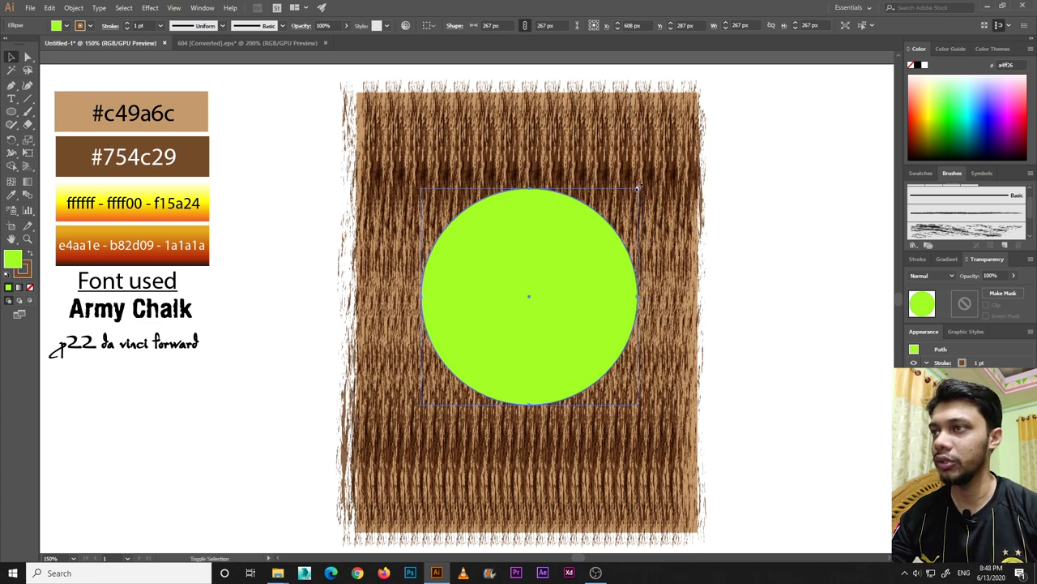
left_click_drag(638, 186, 653, 171)
Clip the whole chalk-textured rectangle to the green circle with a clipping mask
key("ctrl+shift+a")
left_click_drag(310, 86, 717, 541)
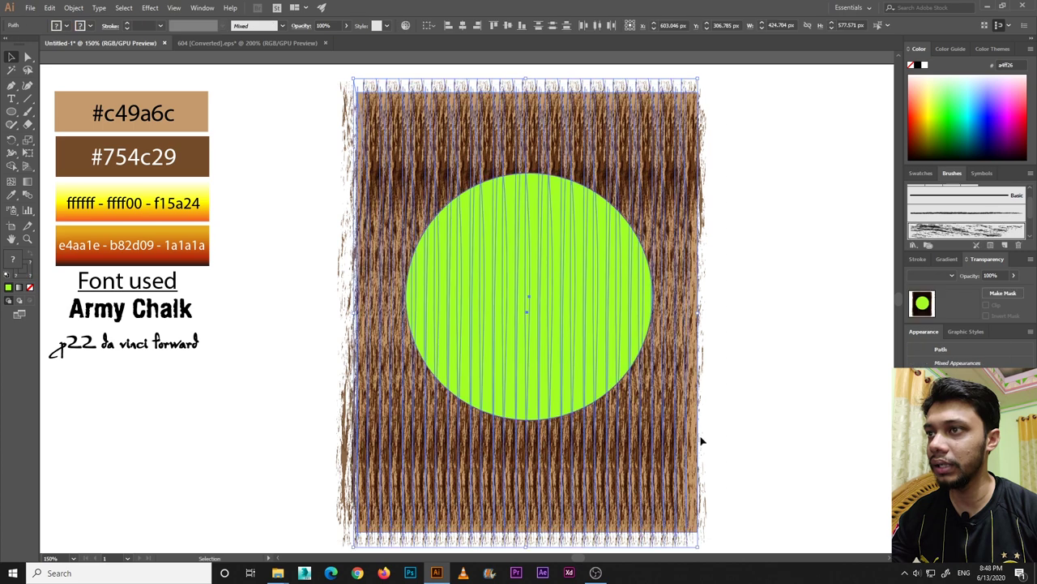
right_click(561, 266)
left_click(612, 370)
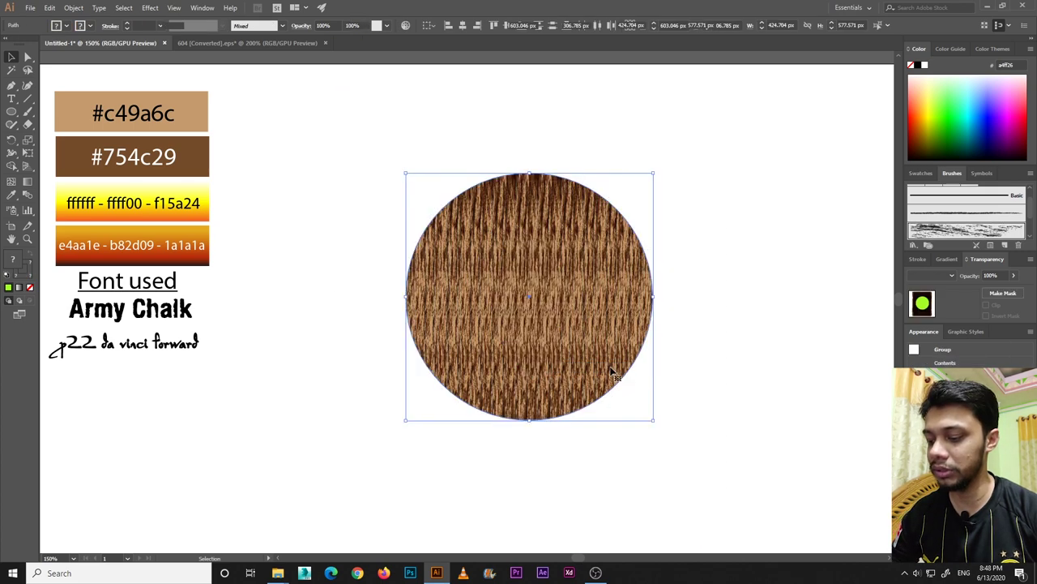
left_click(732, 305)
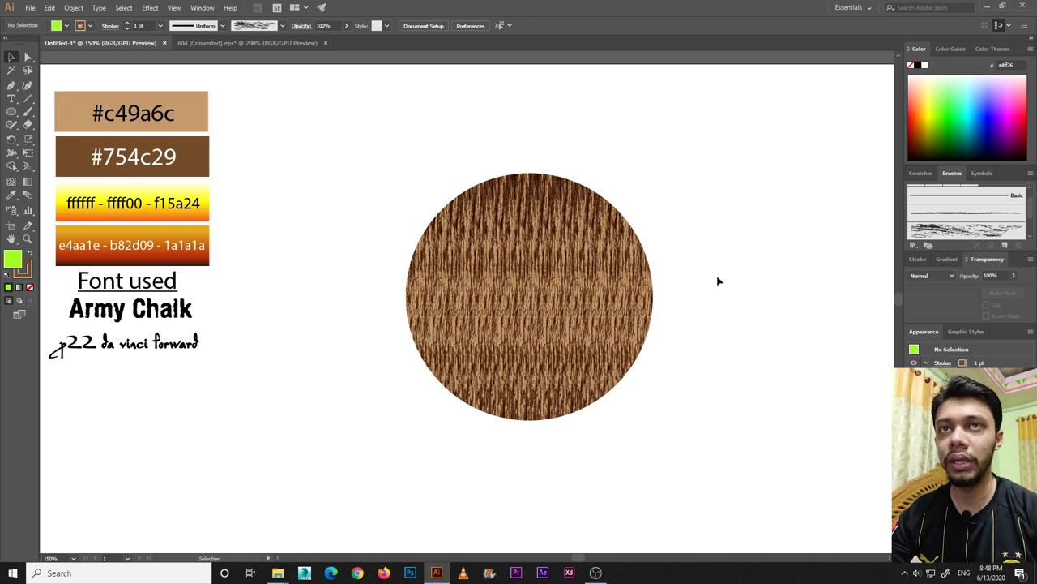
Draw a black rectangle about 635 by 527 px around the wood circle and send it to the back
left_click_drag(11, 111, 65, 108)
left_click_drag(269, 102, 785, 529)
left_click(1005, 156)
left_click(12, 56)
right_click(403, 215)
mouse_move(443, 384)
left_click(550, 417)
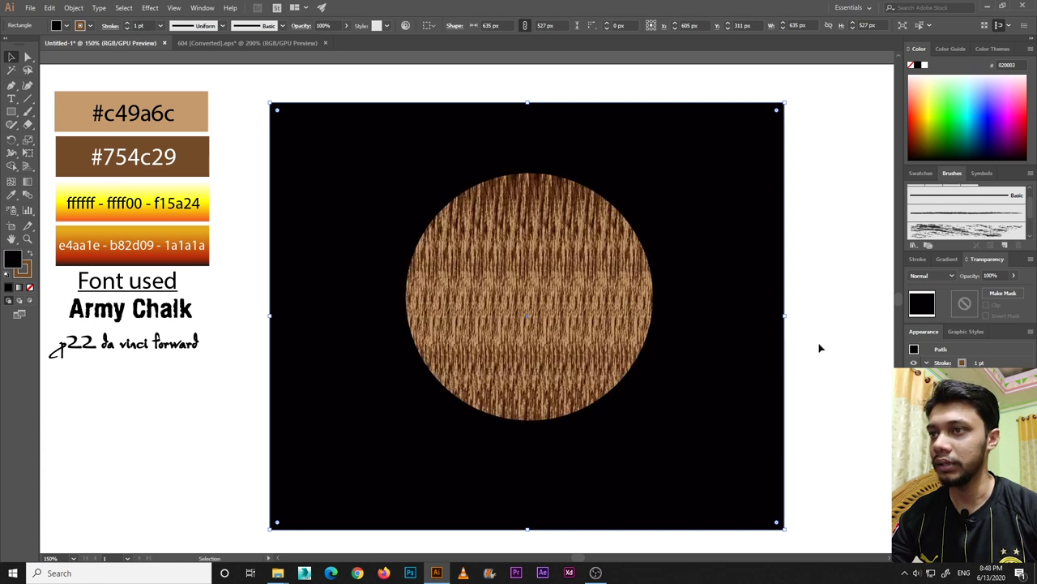
Move the clipped wood circle near the centre of the black rectangle, at about X 616 px and Y 311 px
left_click(833, 337)
mouse_move(528, 314)
left_mouse_down()
mouse_move(533, 301)
mouse_move(536, 319)
left_mouse_up()
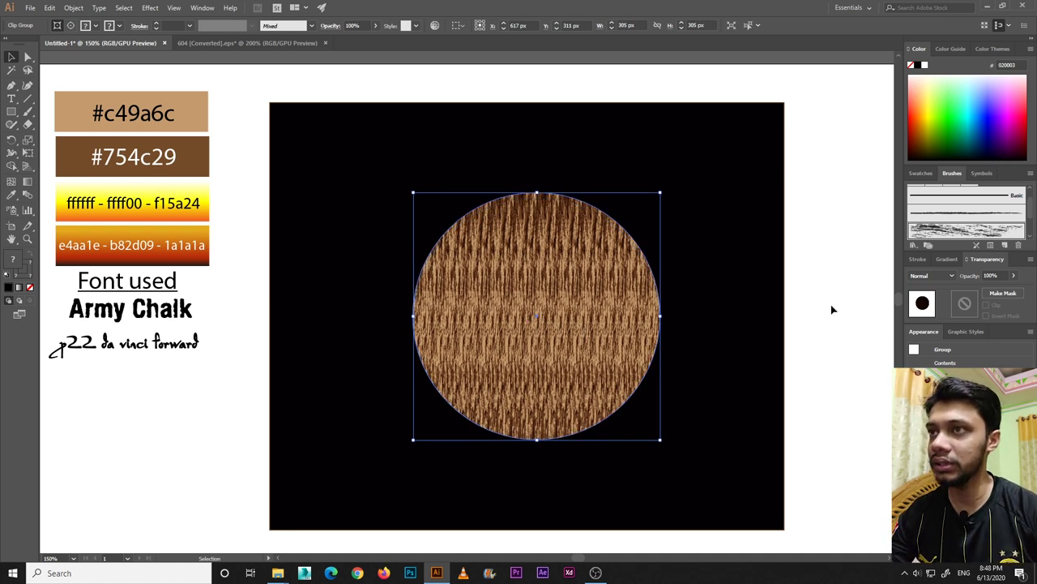
key("Left")
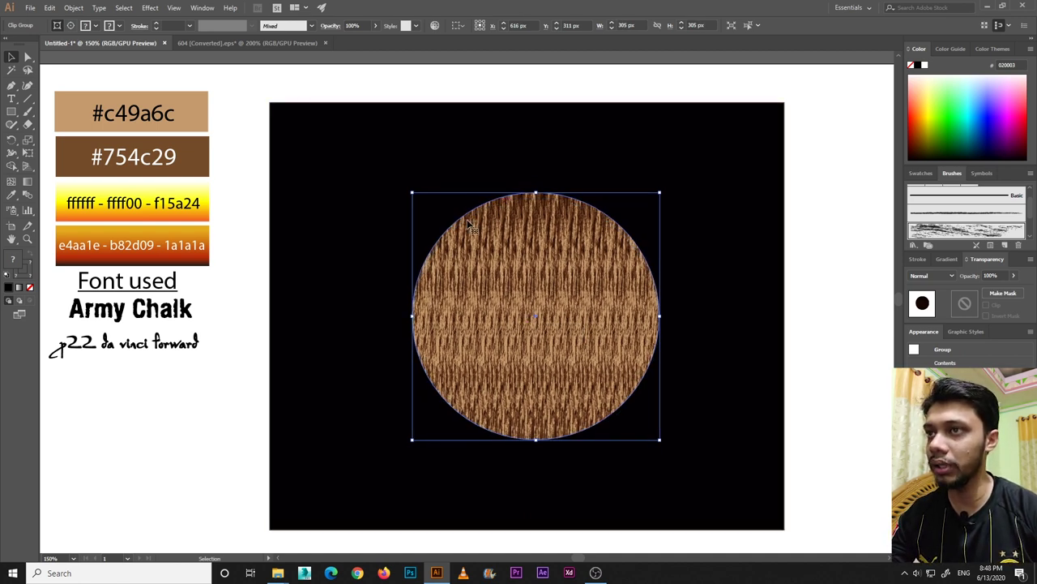
left_click(232, 384)
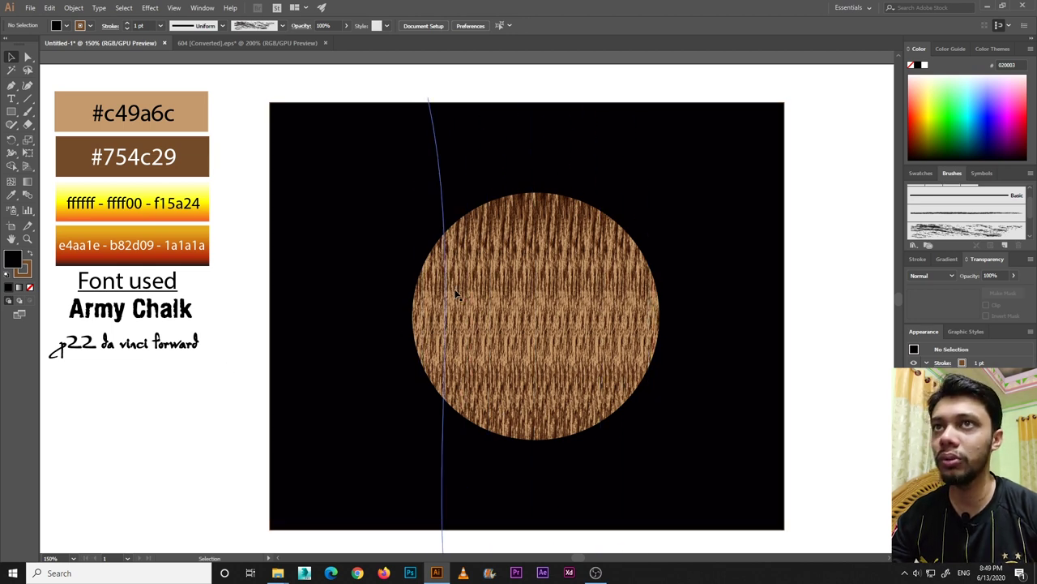
Apply a Feather effect with a 35 px radius to the clipped wood circle
left_click(521, 277)
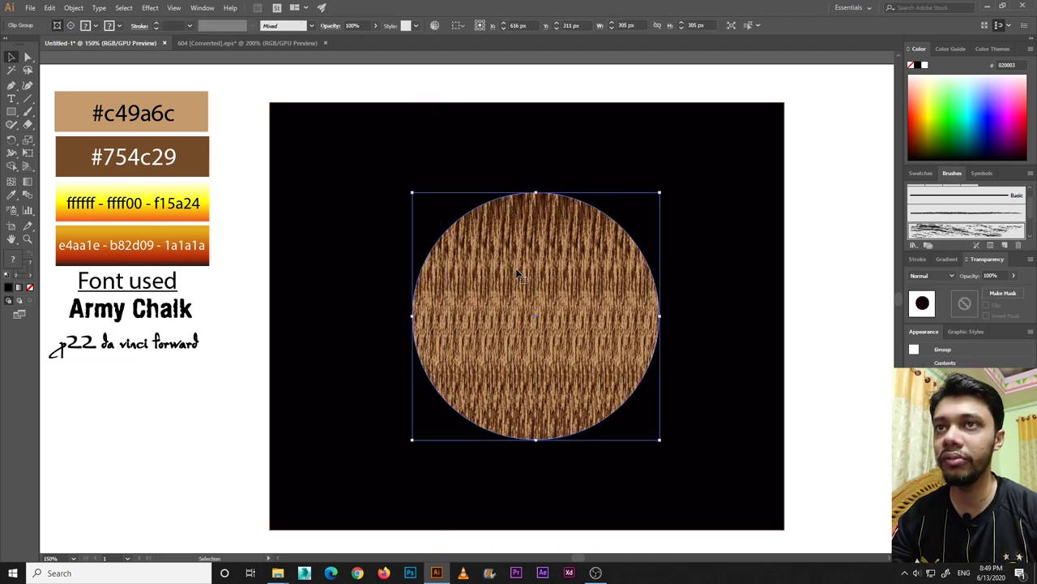
left_click(150, 9)
mouse_move(180, 131)
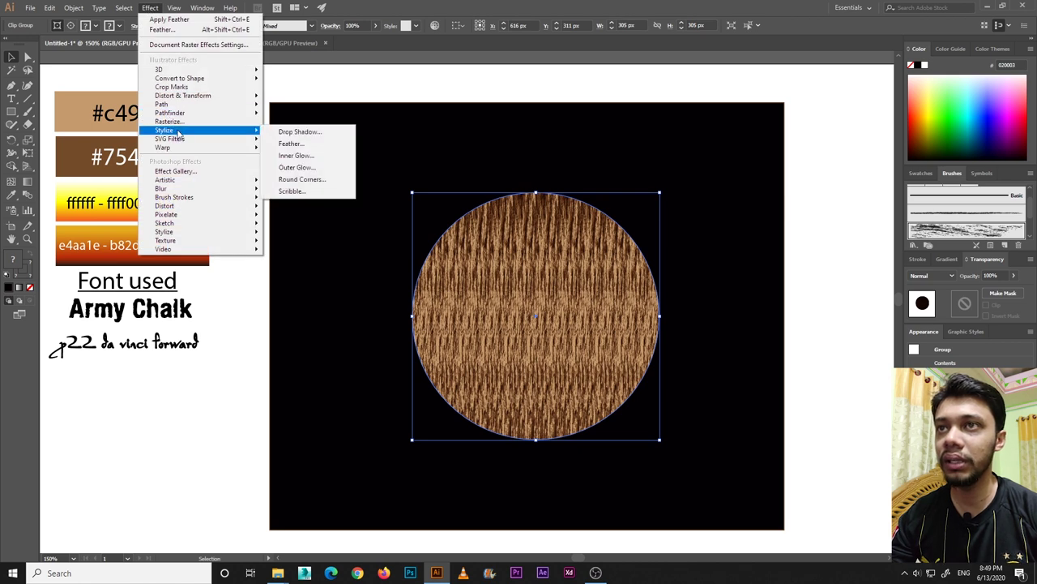
left_click(322, 144)
left_click_drag(598, 127, 305, 98)
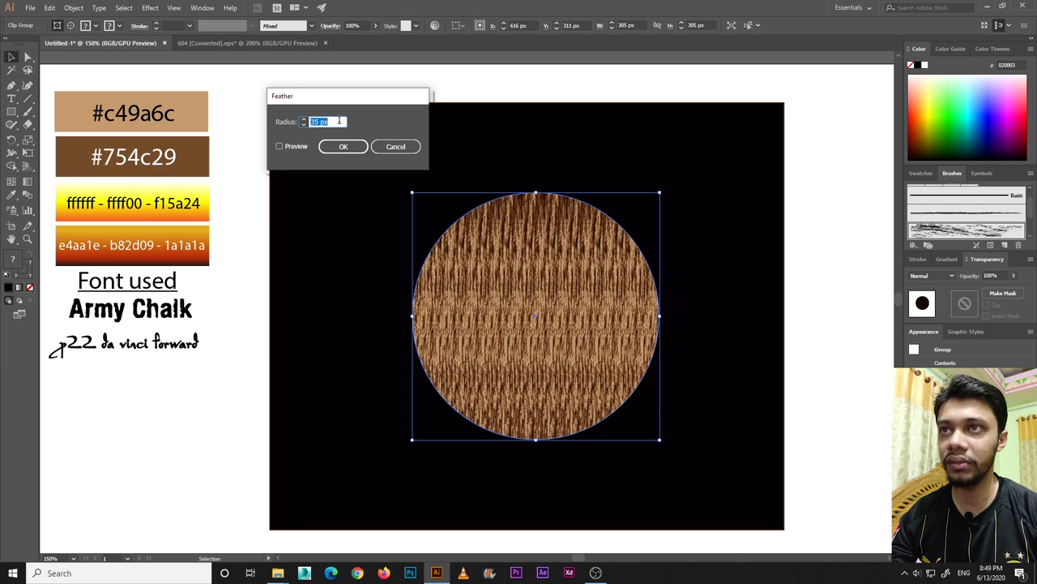
left_click(343, 150)
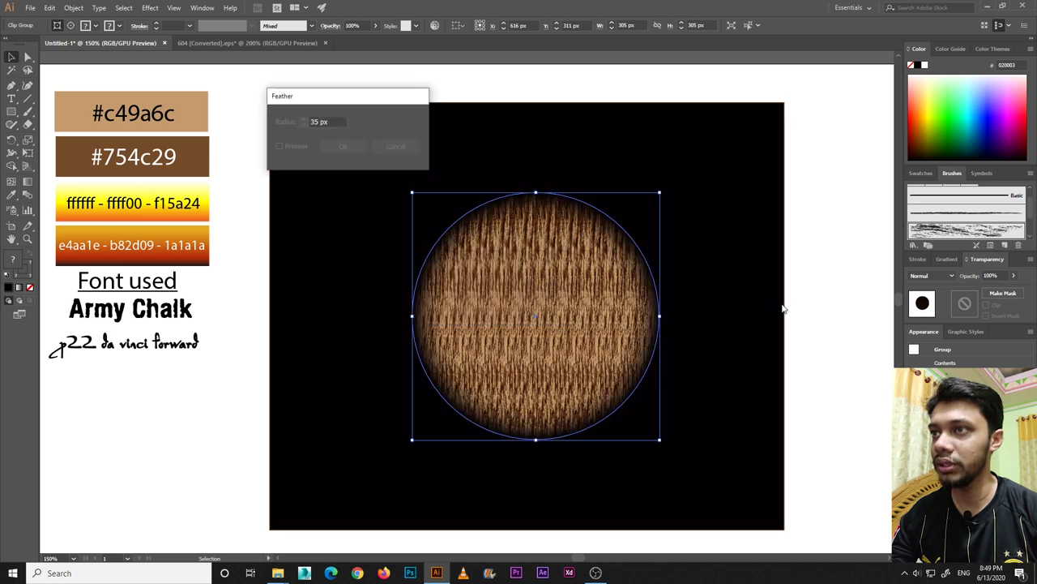
left_click(816, 309)
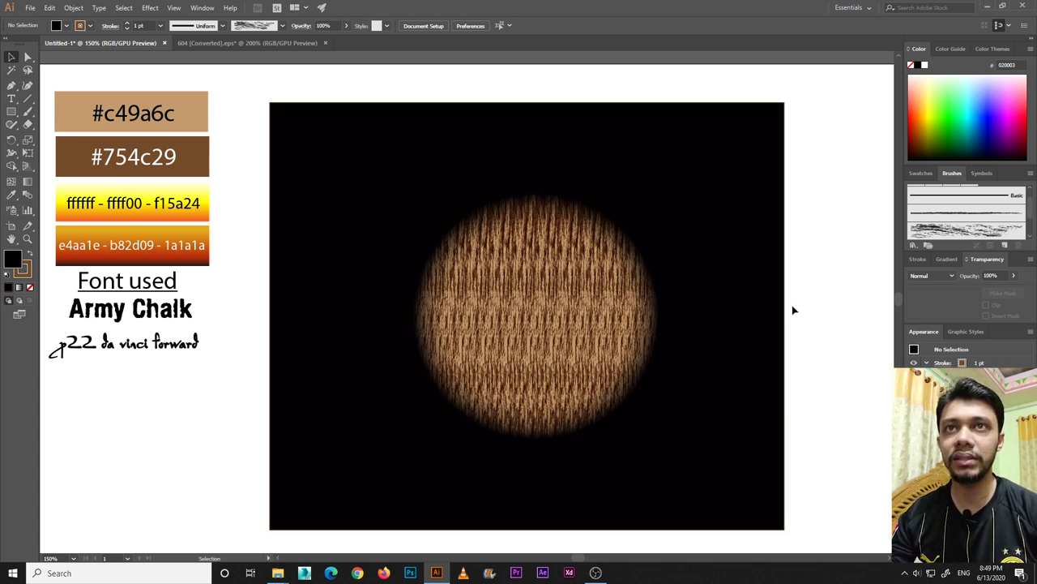
Add the text JUMANJI beside the black rectangle and copy the Army Chalk sample's font formatting onto it
left_click(11, 98)
left_click_drag(11, 98, 40, 99)
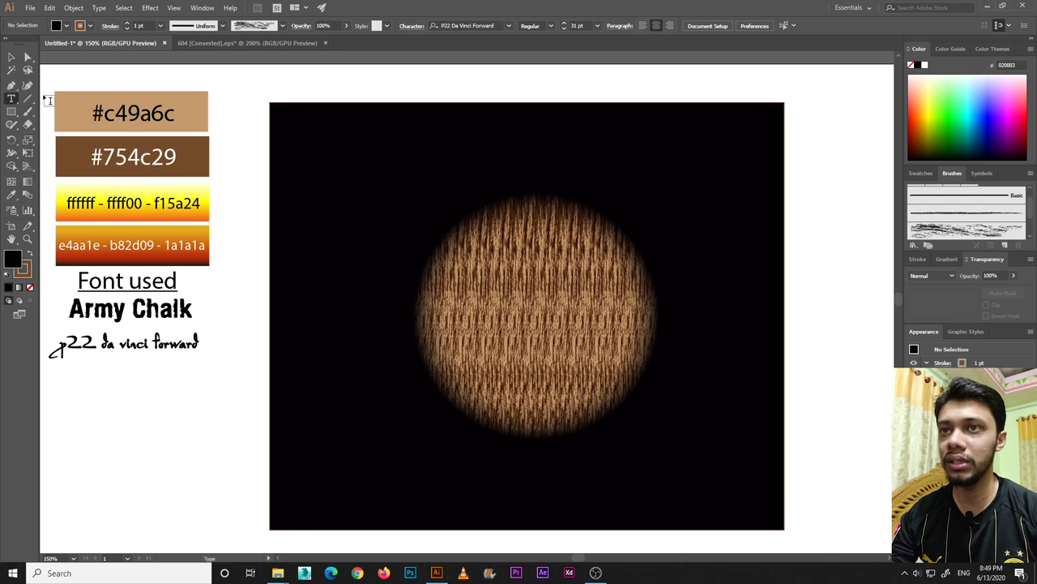
left_click(260, 278)
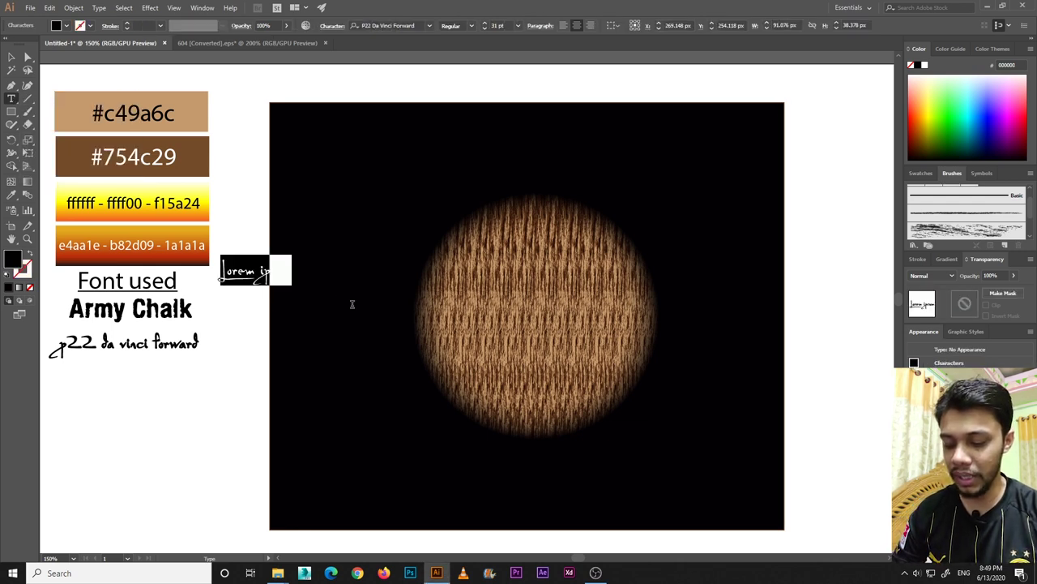
type("JUMAN")
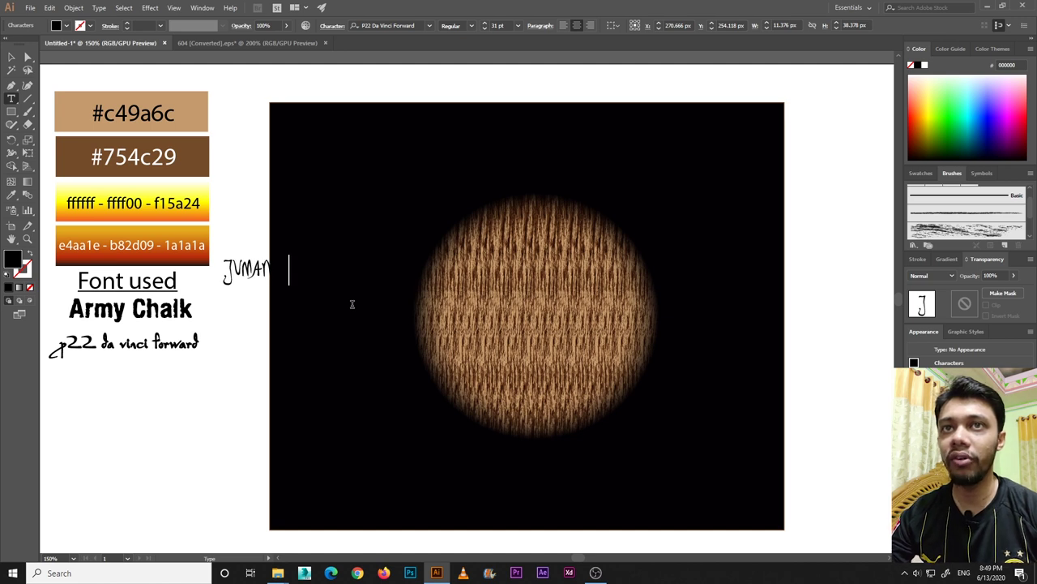
left_click(12, 56)
left_click(11, 195)
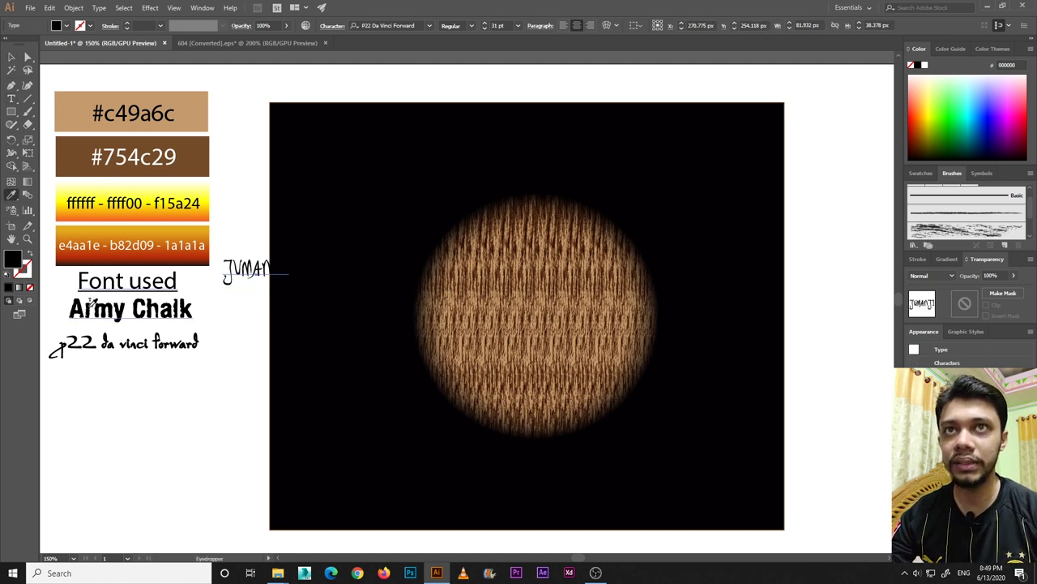
left_click(90, 304)
key("v")
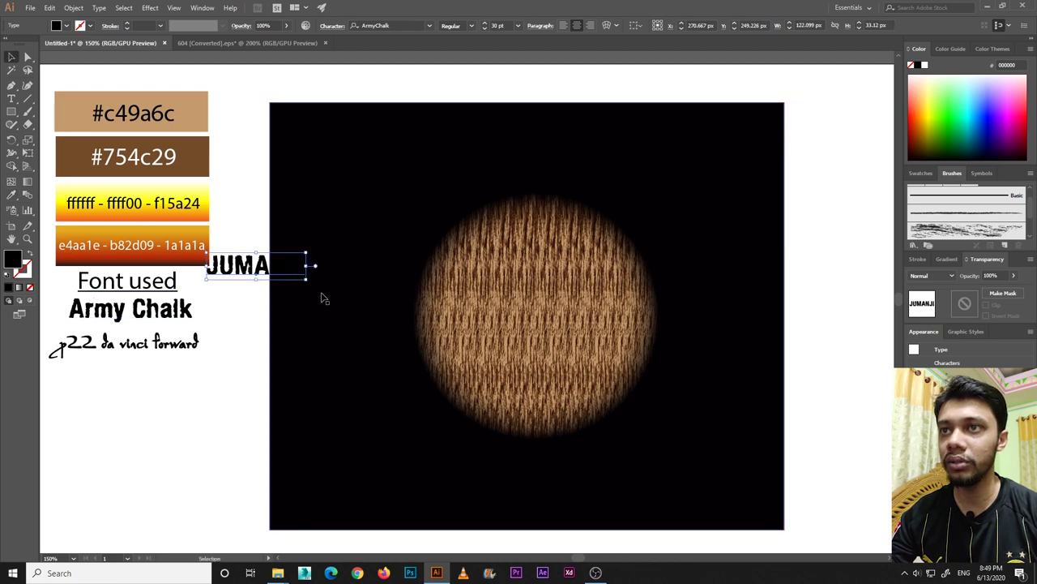
Enlarge the JUMANJI text to about 87 pt and place it across the middle of the wood circle
left_click_drag(305, 279, 389, 303)
left_click_drag(267, 280, 508, 307)
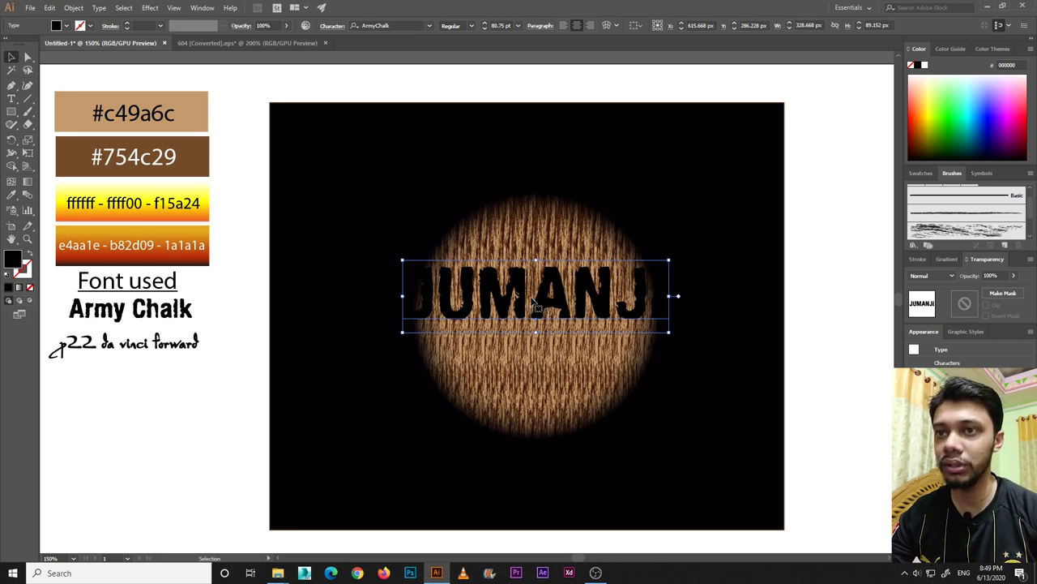
left_click_drag(501, 306, 598, 334)
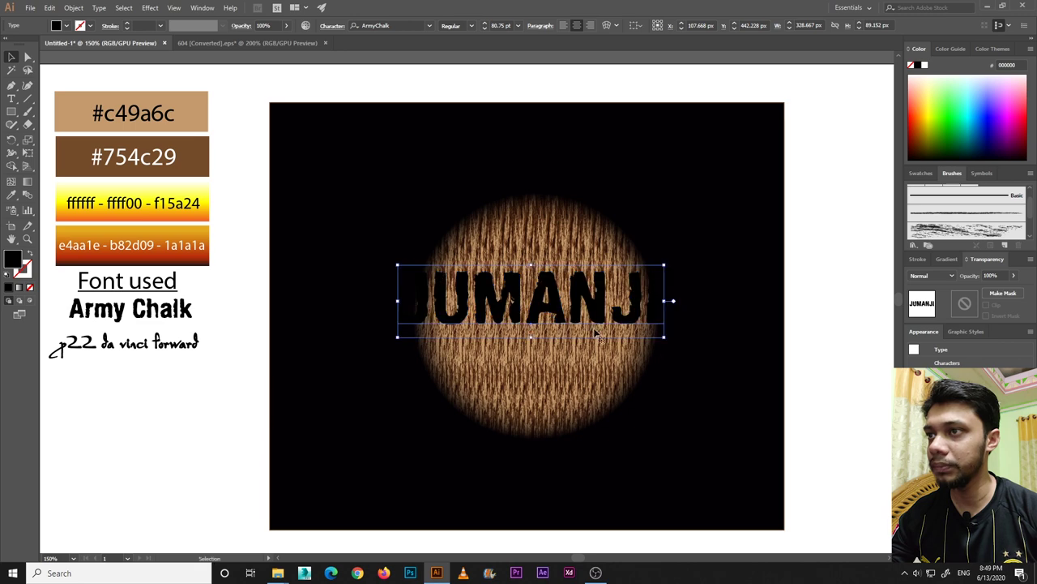
left_click_drag(664, 337, 676, 340)
left_click_drag(600, 314, 602, 326)
Convert the JUMANJI text to outlines
right_click(601, 325)
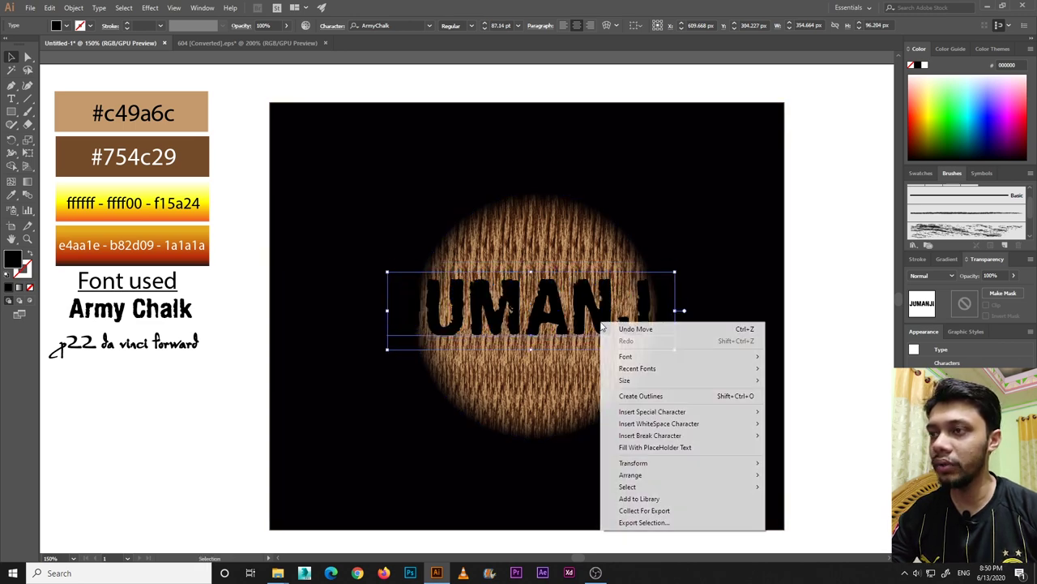
left_click(637, 396)
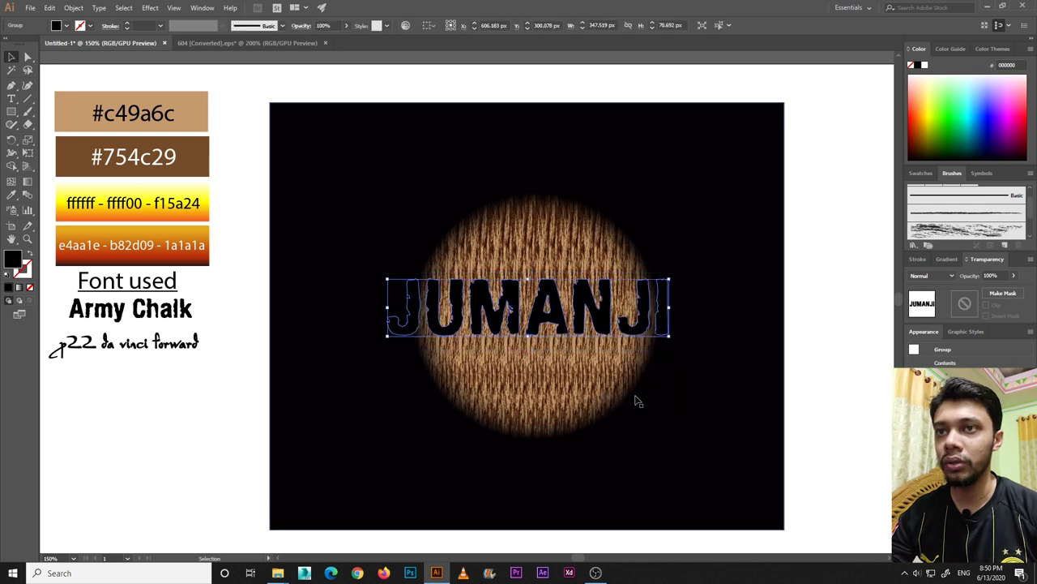
left_click(212, 386)
left_click(440, 328)
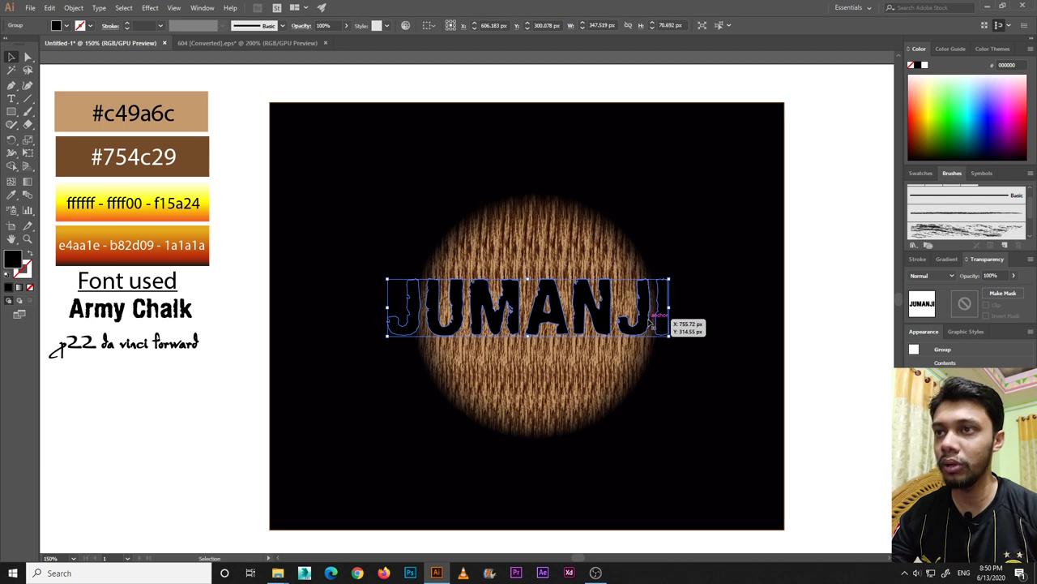
right_click(412, 329)
left_click(431, 402)
left_click(236, 410)
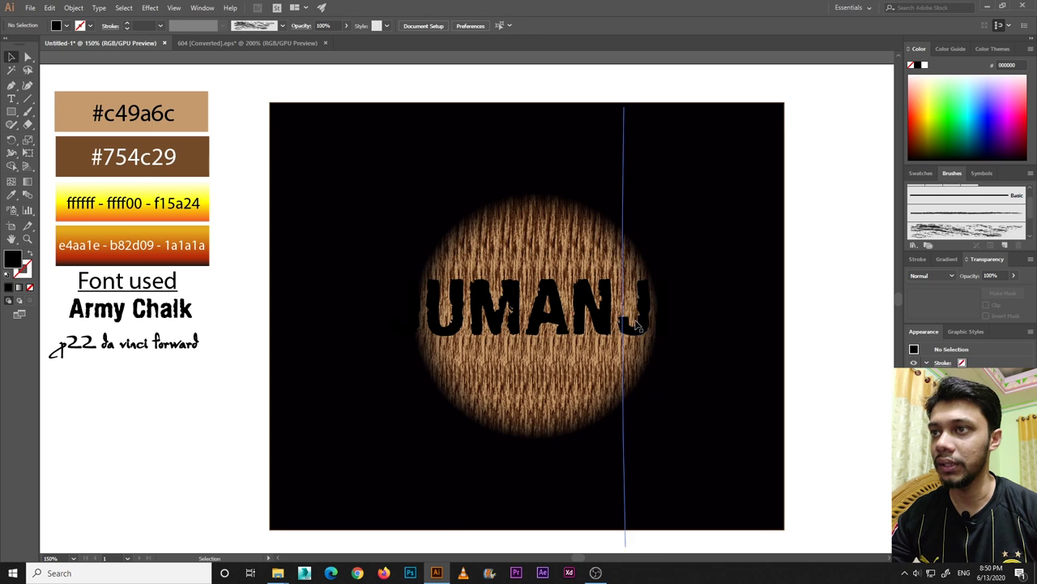
Inspect the gradient settings of the ffffff - ffff00 - f15a24 swatch
left_click(522, 337)
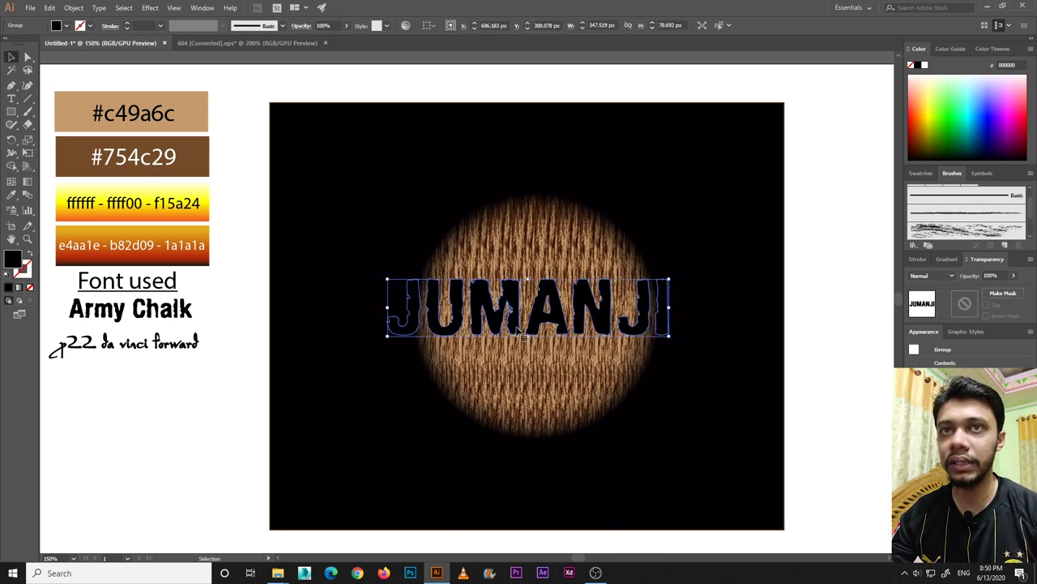
left_click(12, 197)
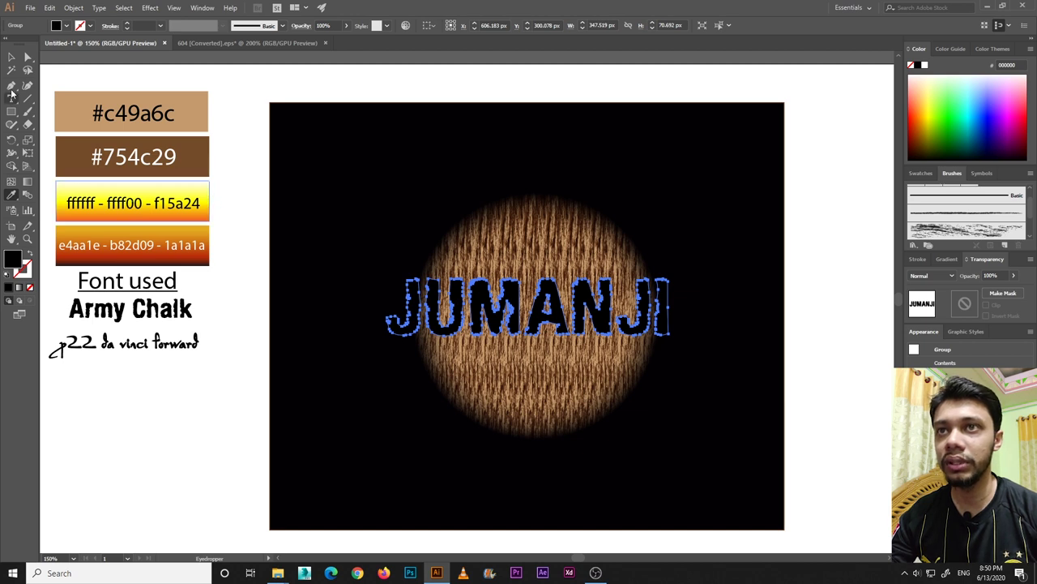
left_click(13, 56)
left_click(203, 194)
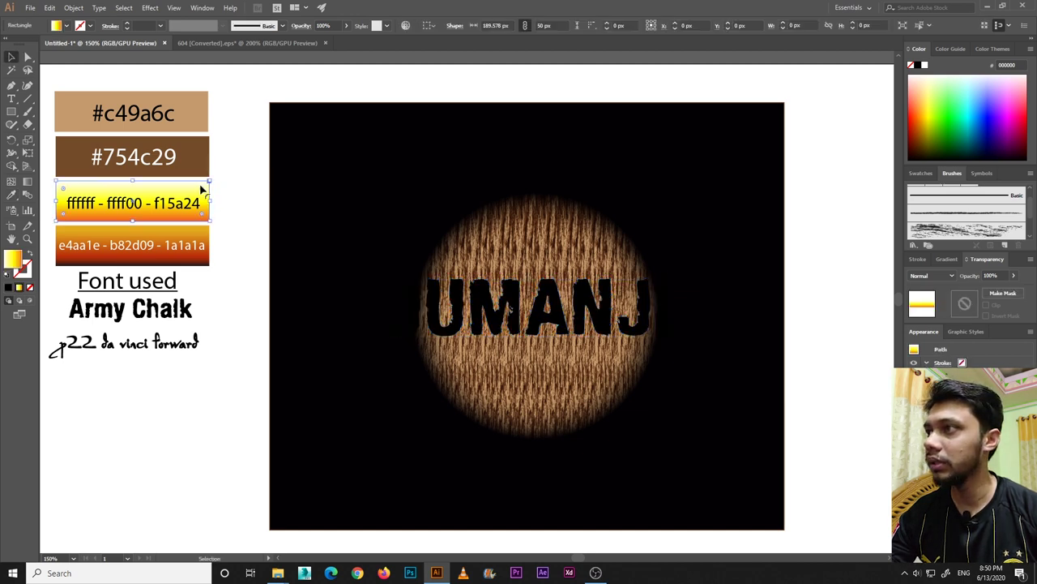
left_click(949, 259)
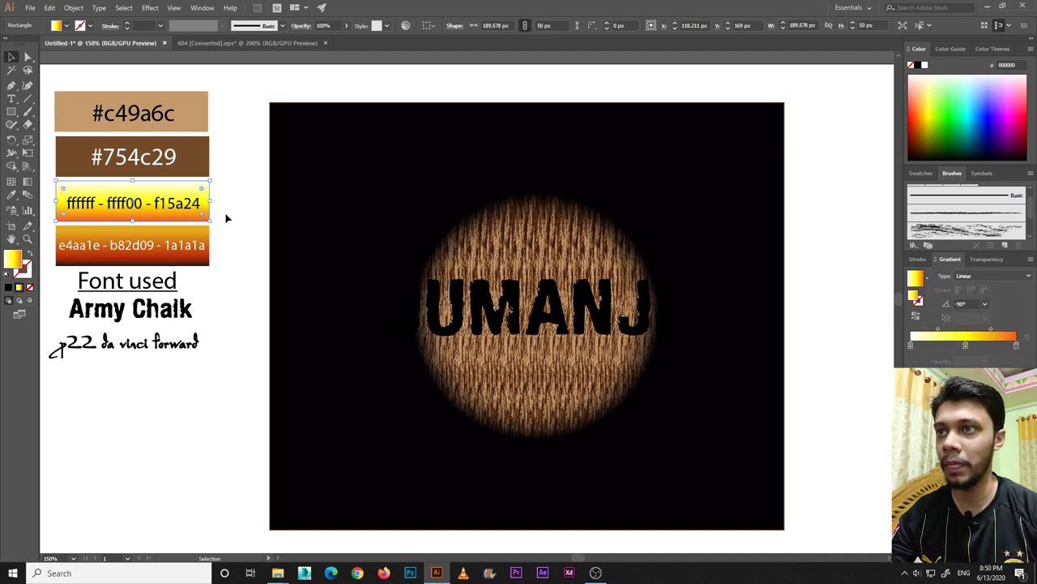
Copy the ffffff - ffff00 - f15a24 swatch's gradient onto the JUMANJI lettering and set its angle to -90°
left_click(462, 332)
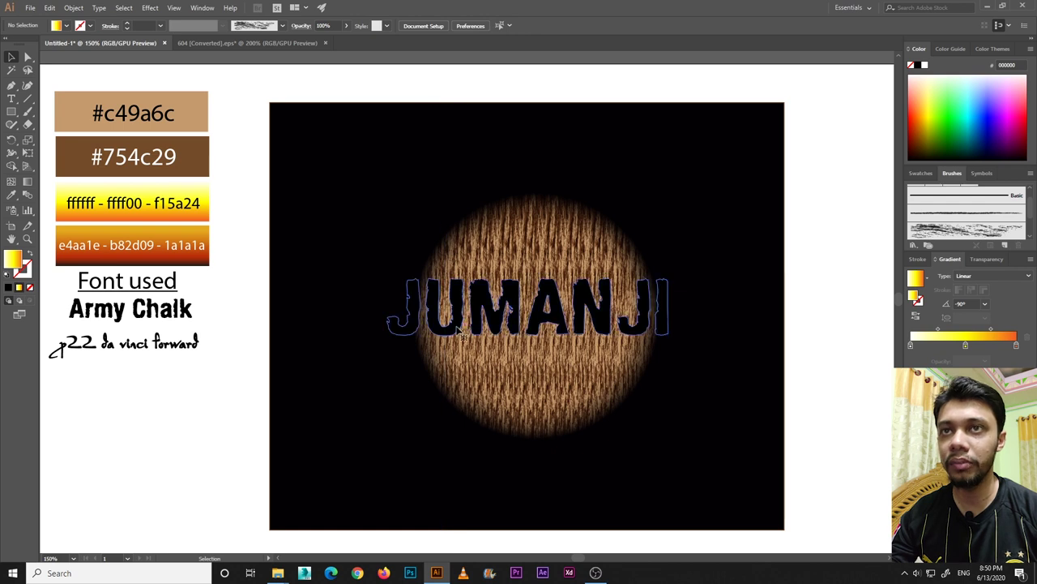
left_click(11, 195)
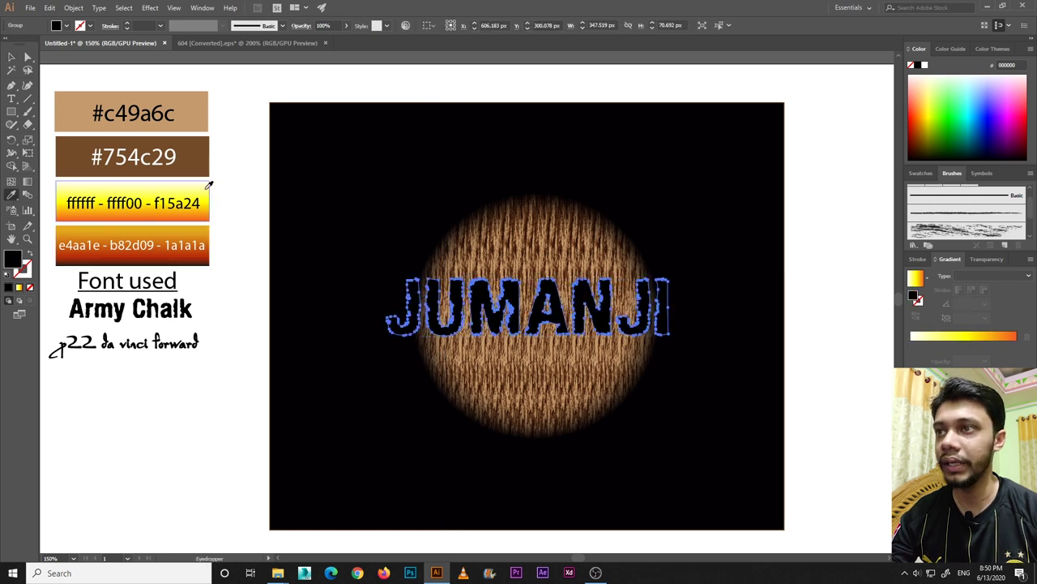
left_click(208, 187)
left_click(11, 56)
left_click(965, 304)
type("-9")
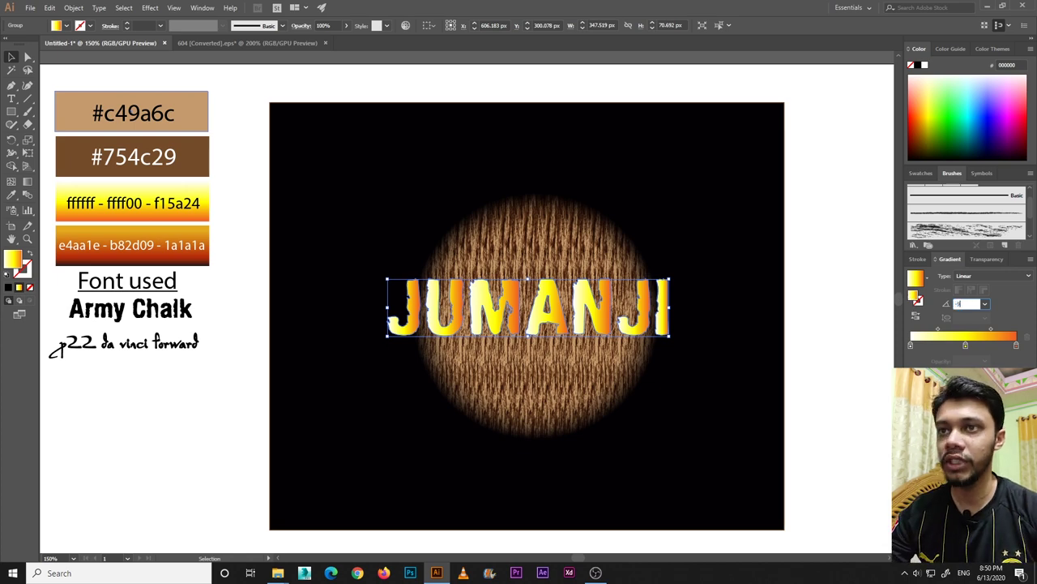
type("0")
key("Return")
left_click(241, 440)
Start an Offset Path on the JUMANJI lettering and preview it with an 8 px offset
key("ctrl+equal")
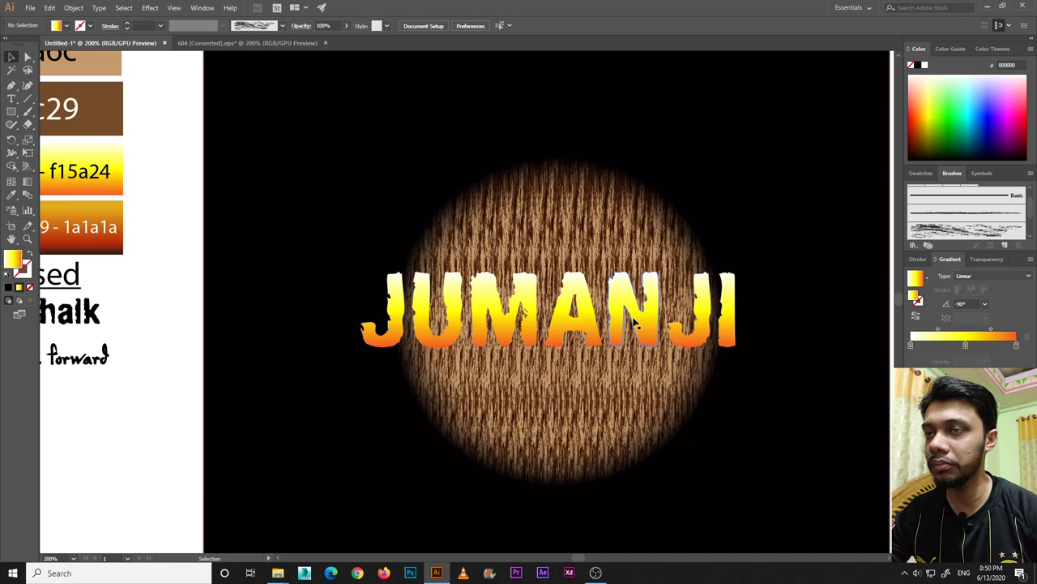
left_click_drag(620, 302, 574, 278)
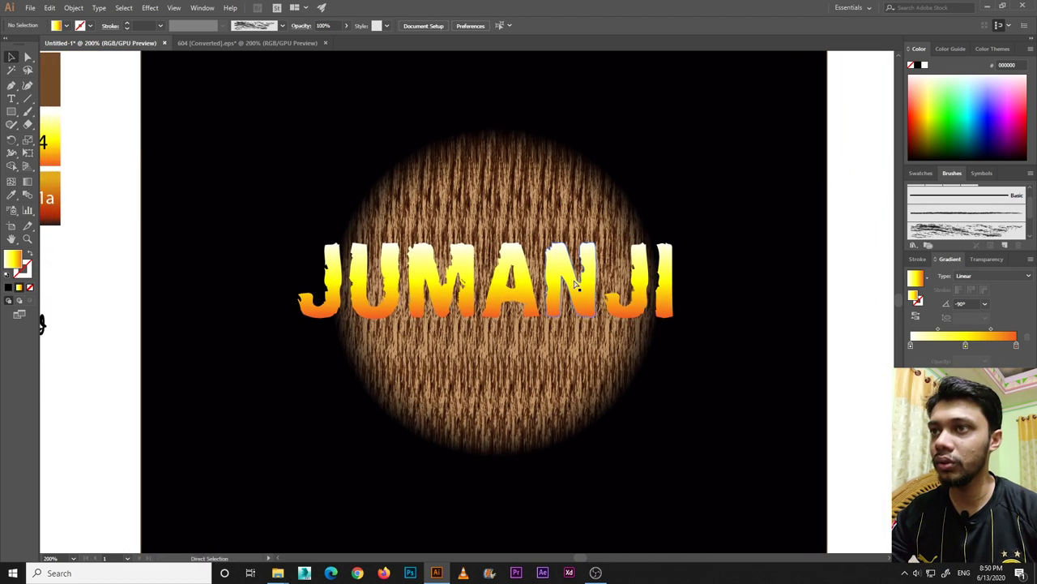
key("ctrl+equal")
left_click(457, 282)
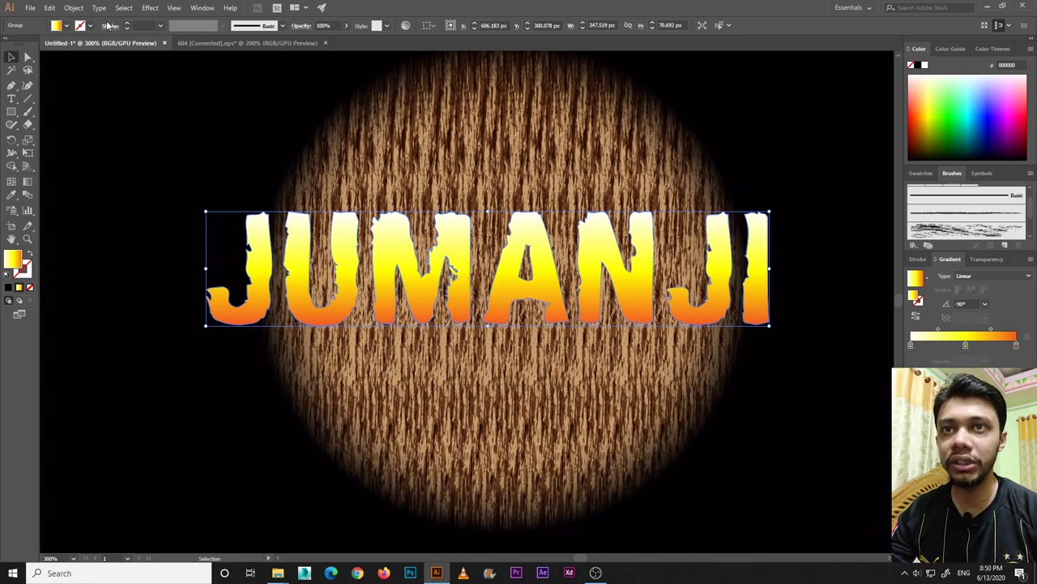
left_click(74, 8)
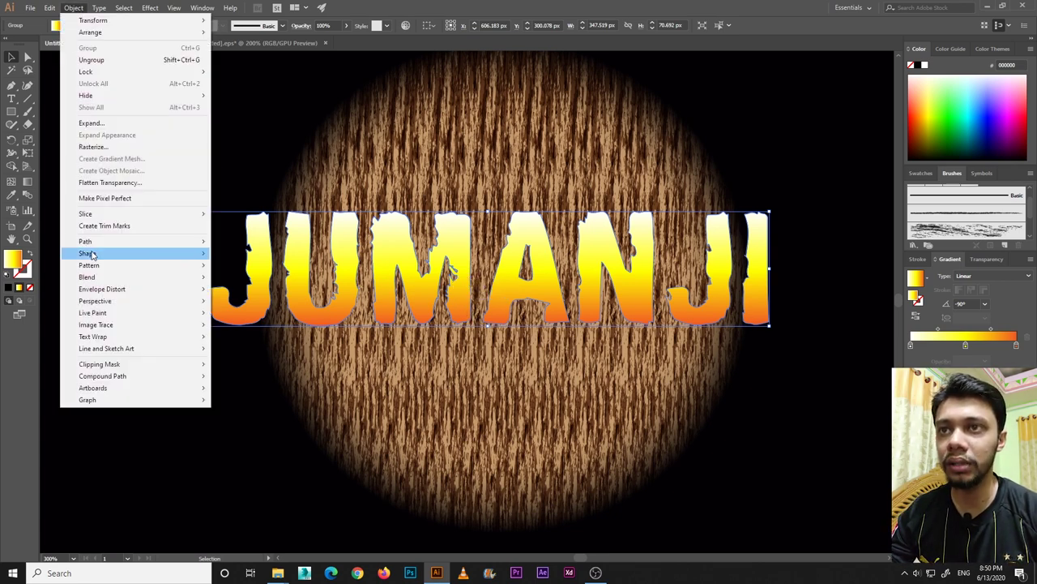
mouse_move(95, 243)
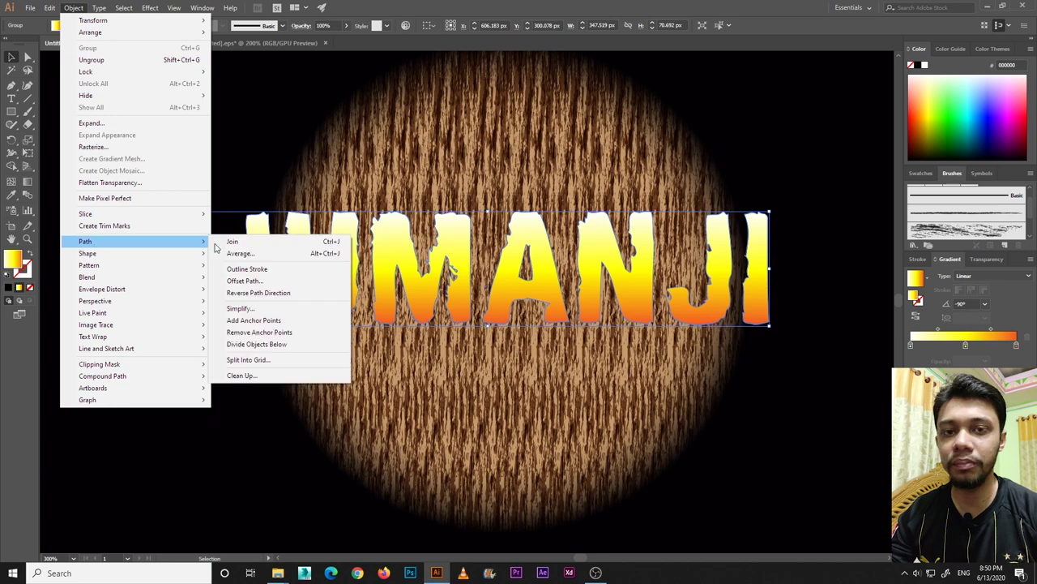
left_click(272, 281)
left_click_drag(657, 200, 664, 106)
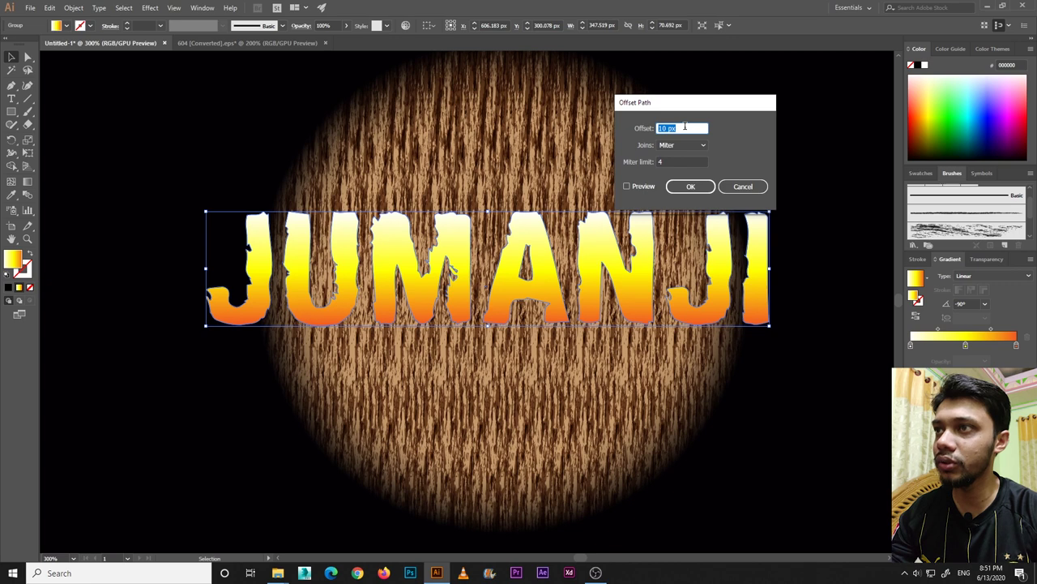
left_click_drag(676, 113, 686, 100)
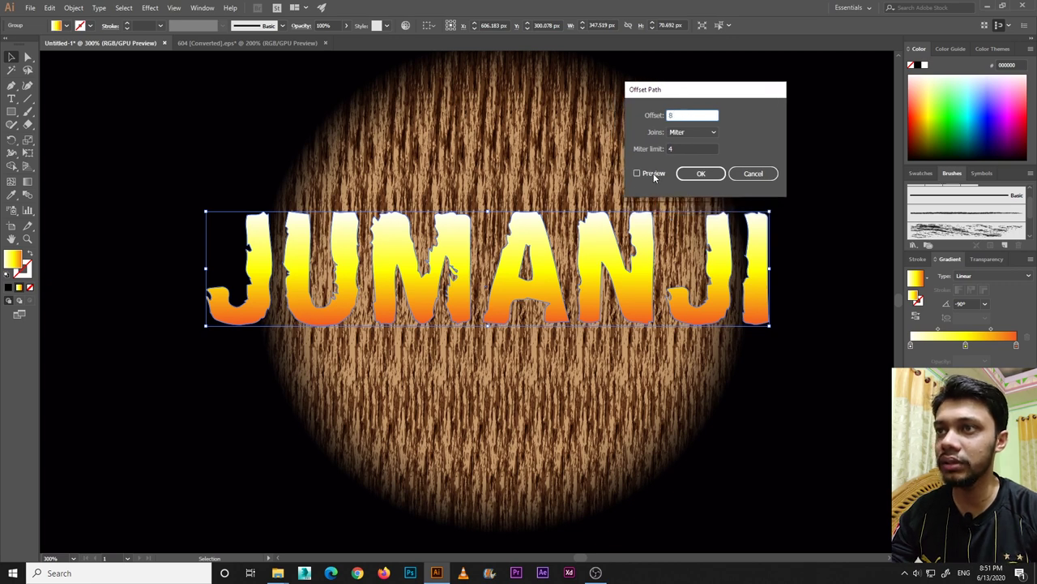
left_click(654, 174)
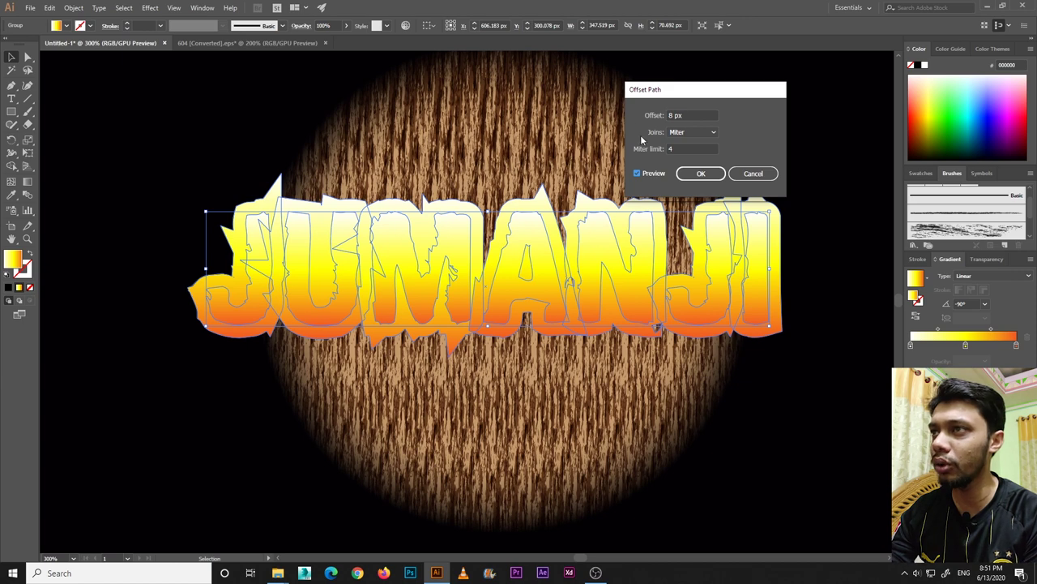
Set the lettering's path offset to 6 px and apply it
left_click_drag(695, 115, 596, 115)
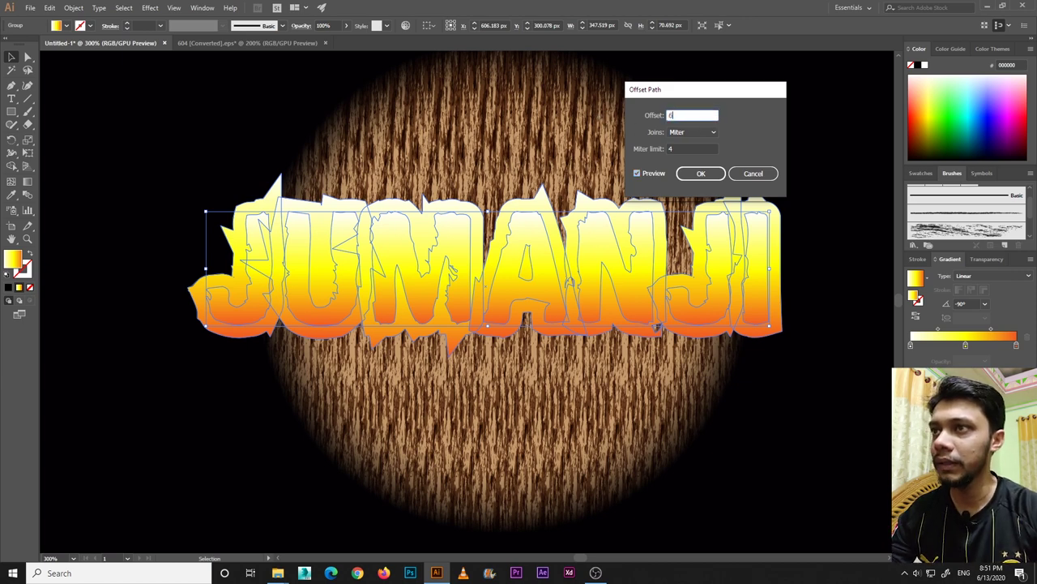
left_click(638, 173)
left_click(638, 174)
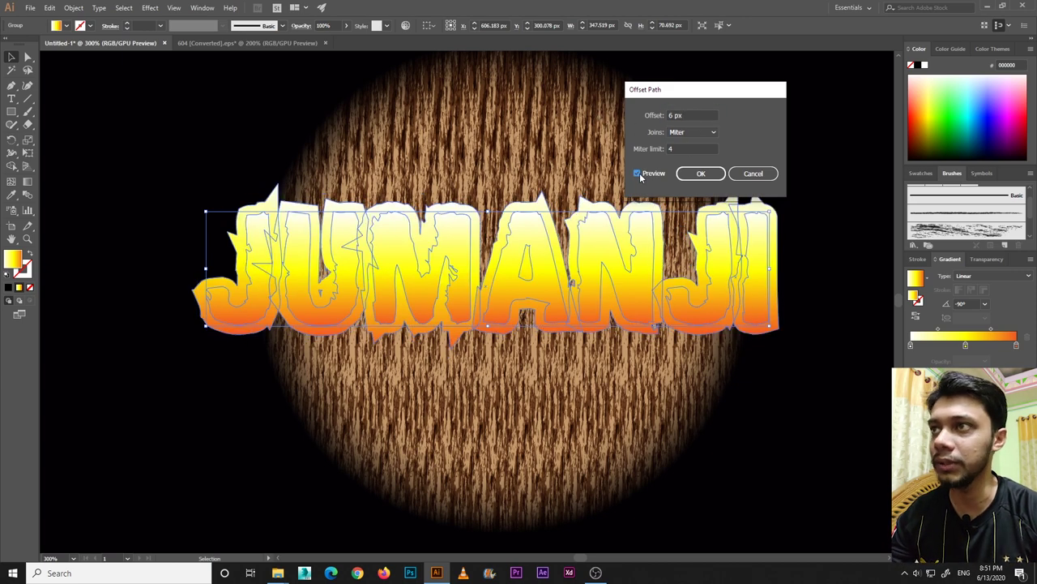
left_click(702, 176)
left_click(222, 168)
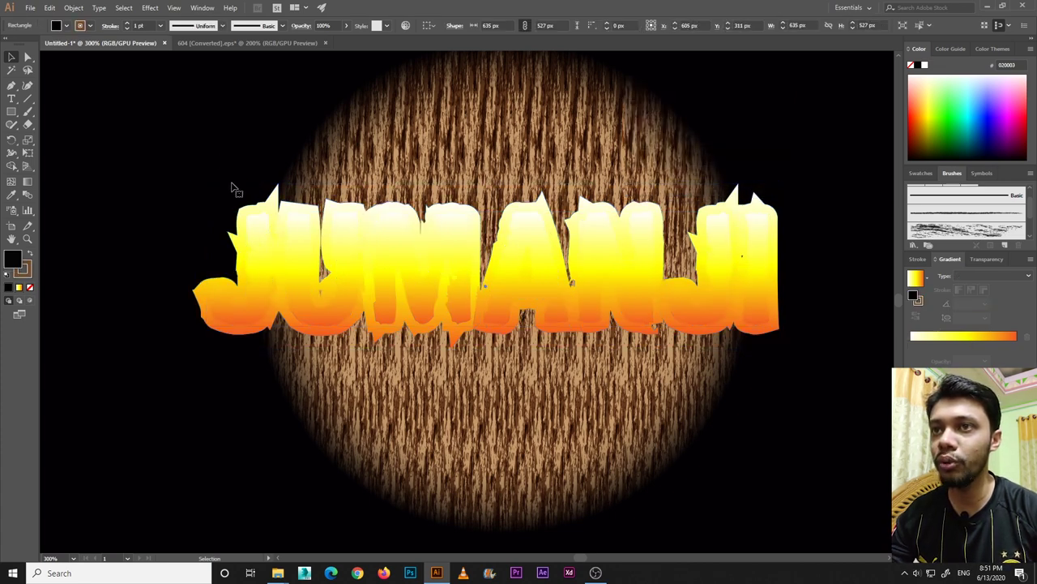
left_click_drag(251, 223, 204, 215)
key("ctrl+z")
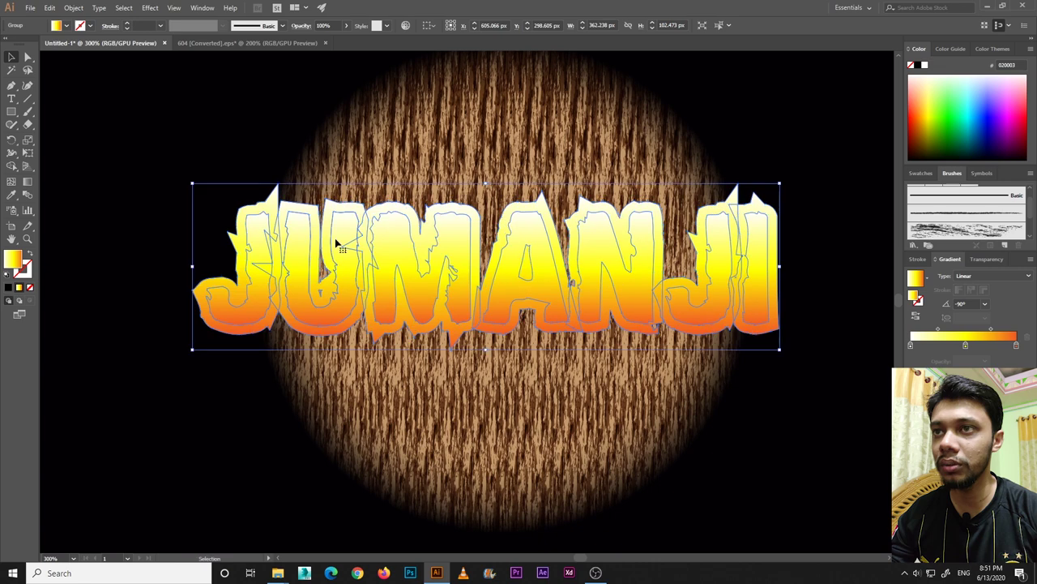
Ungroup the JUMANJI letters and their offset shapes
right_click(339, 240)
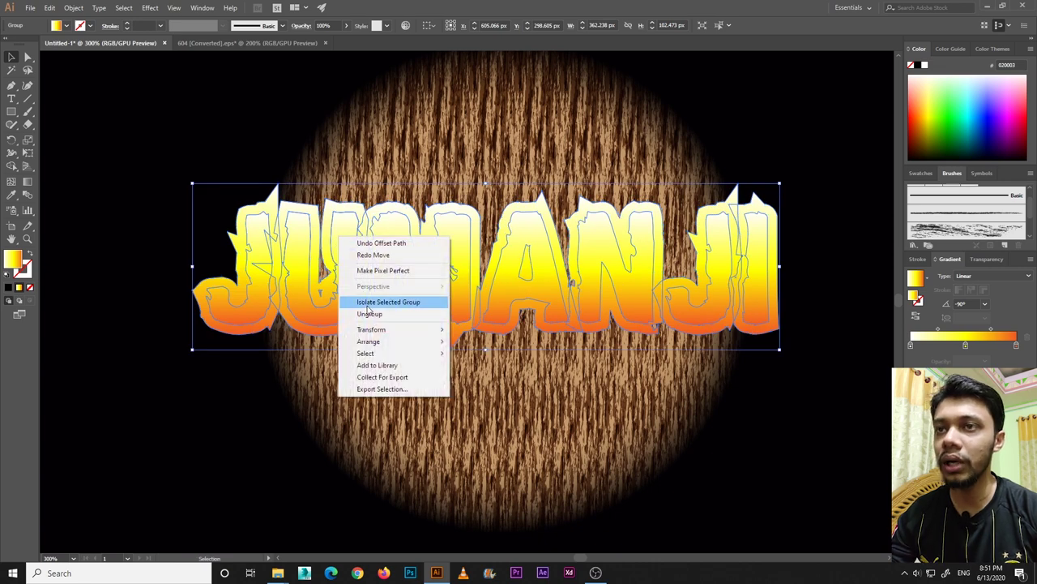
left_click(368, 313)
left_click(238, 407)
Group the seven inner JUMANJI letters, leaving out the offset shapes
left_click(253, 262)
left_click(306, 258, "shift")
left_click(393, 257, "shift")
left_click(512, 270, "shift")
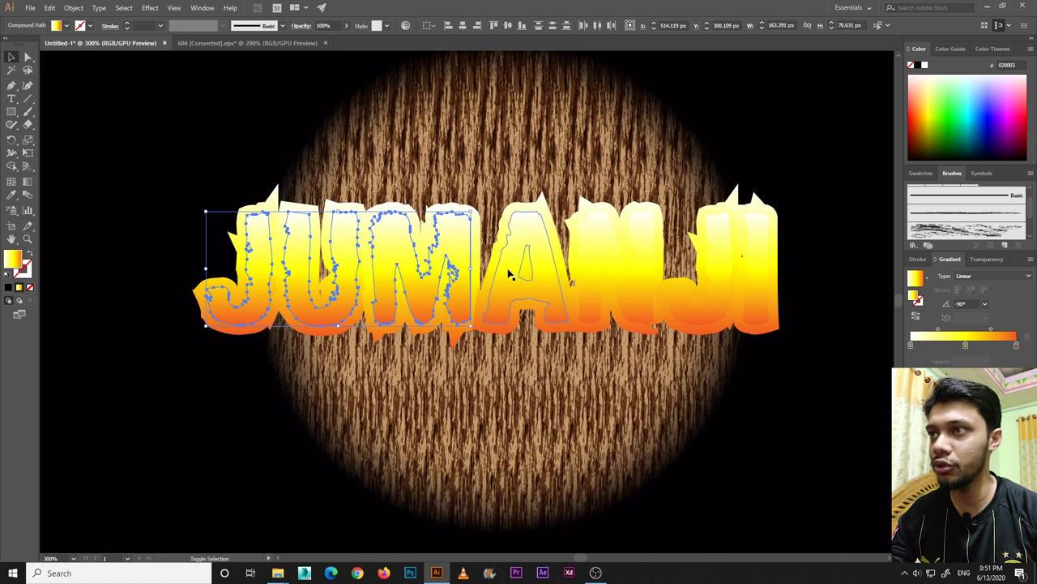
left_click(614, 280, "shift")
left_click(702, 286, "shift")
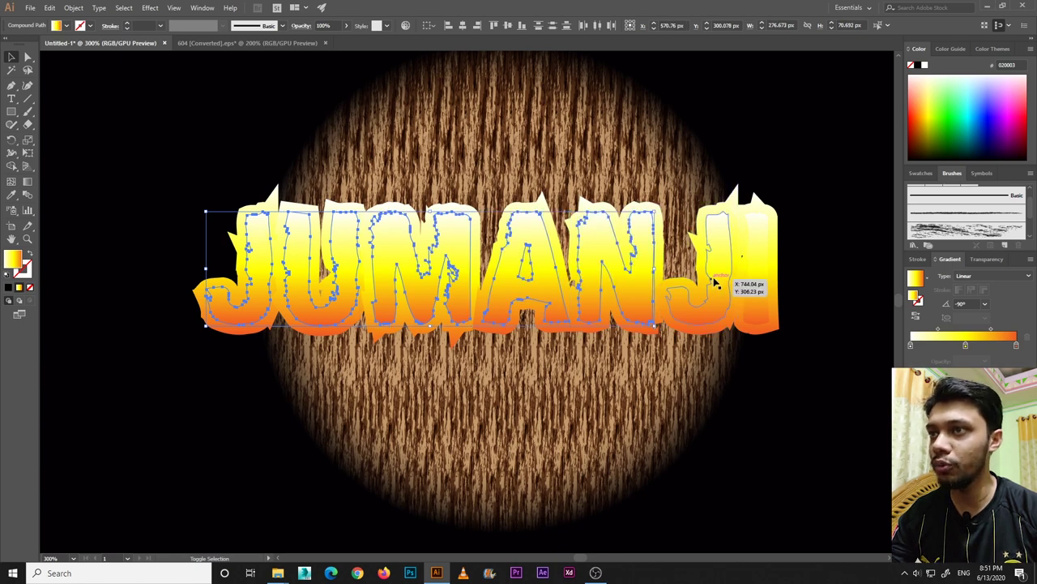
left_click(757, 280, "shift")
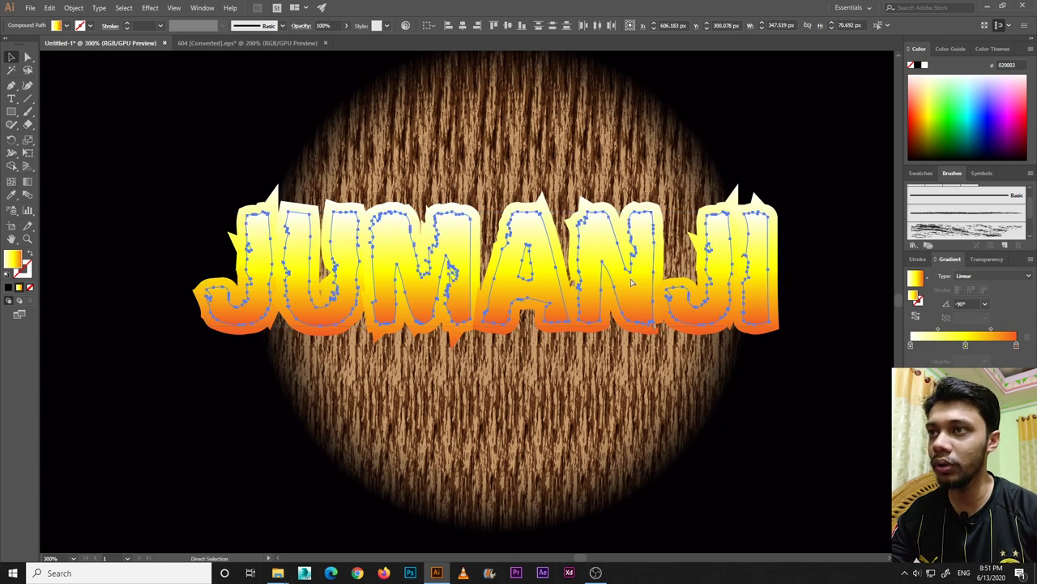
key("ctrl+g")
Move the inner lettering group below the offset shapes and group the seven offset letter shapes
left_click_drag(534, 307, 534, 452)
left_click(259, 243)
left_click(381, 253, "shift")
left_click(390, 249, "shift")
left_click(535, 255, "shift")
left_click(609, 259, "shift")
left_click(725, 267, "shift")
left_click(750, 269, "shift")
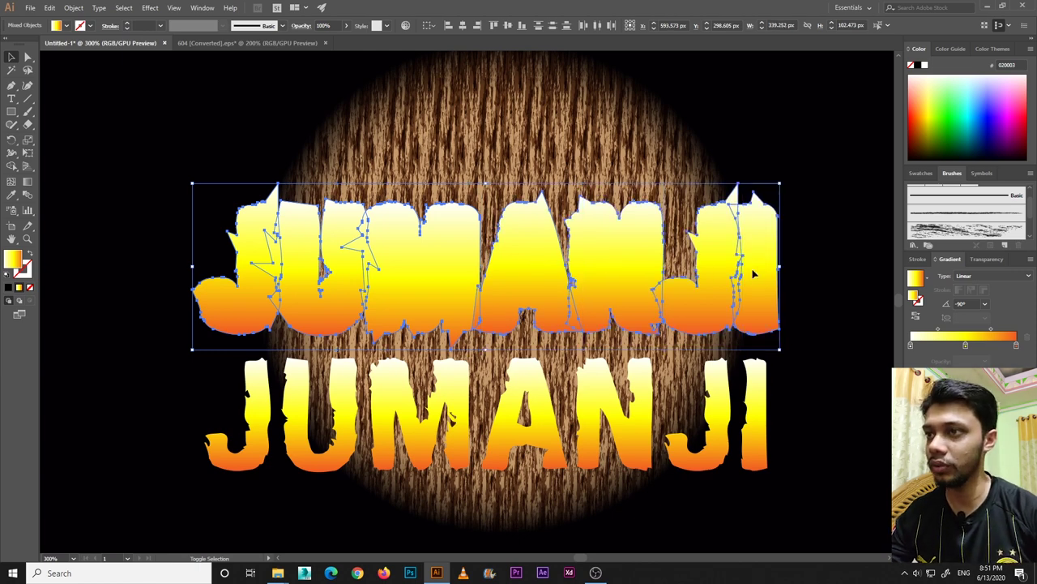
Move the inner JUMANJI lettering back up, centred over the grouped offset shapes
left_click(592, 397)
left_click_drag(592, 398, 781, 200)
key("ctrl+minus")
left_click_drag(641, 212, 633, 213)
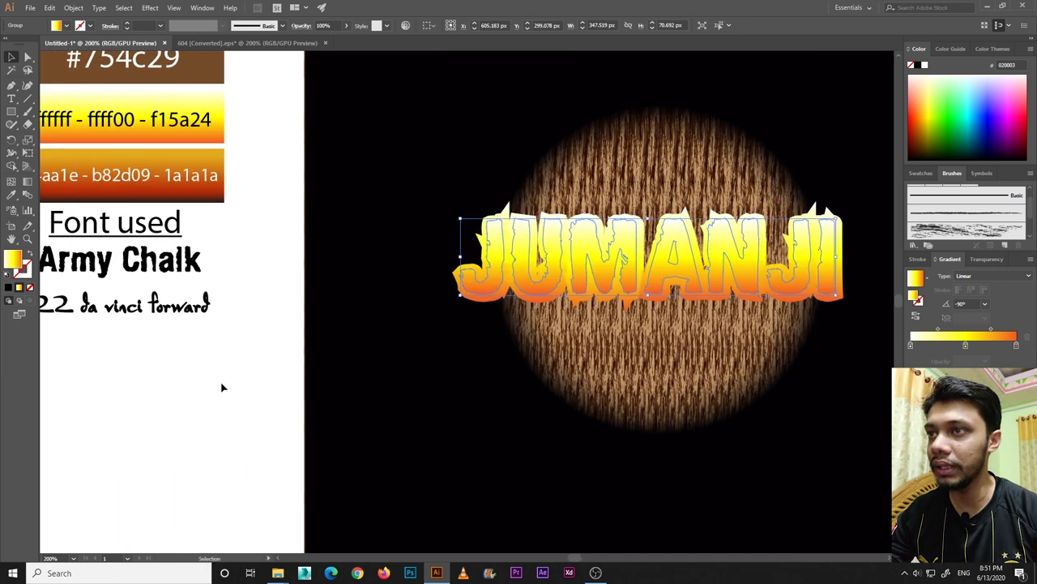
left_click(213, 414)
Inspect the gradient settings of the e4aa1e - b82d09 - 1a1a1a swatch
left_click(503, 299)
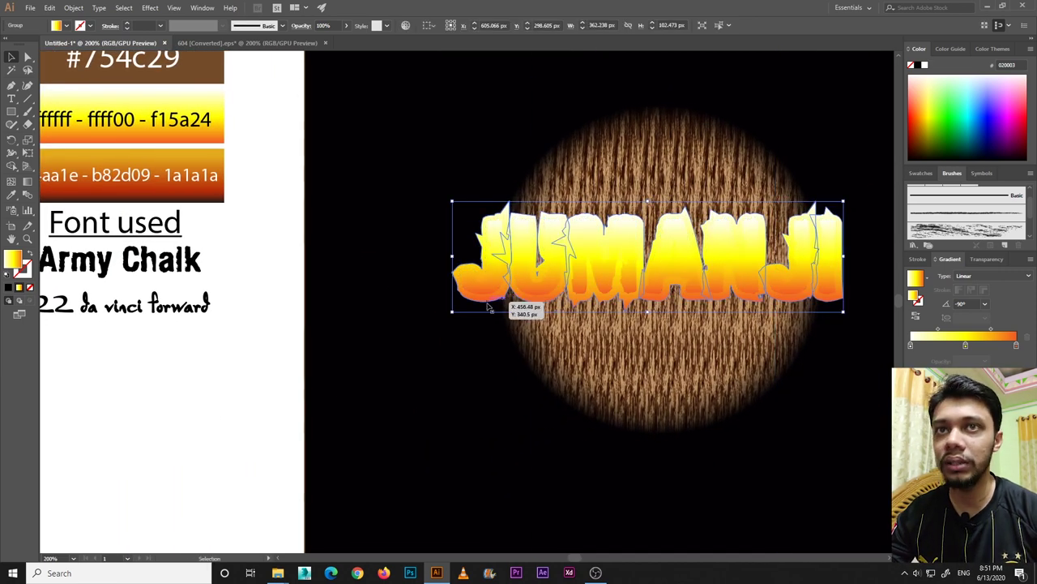
left_click(11, 198)
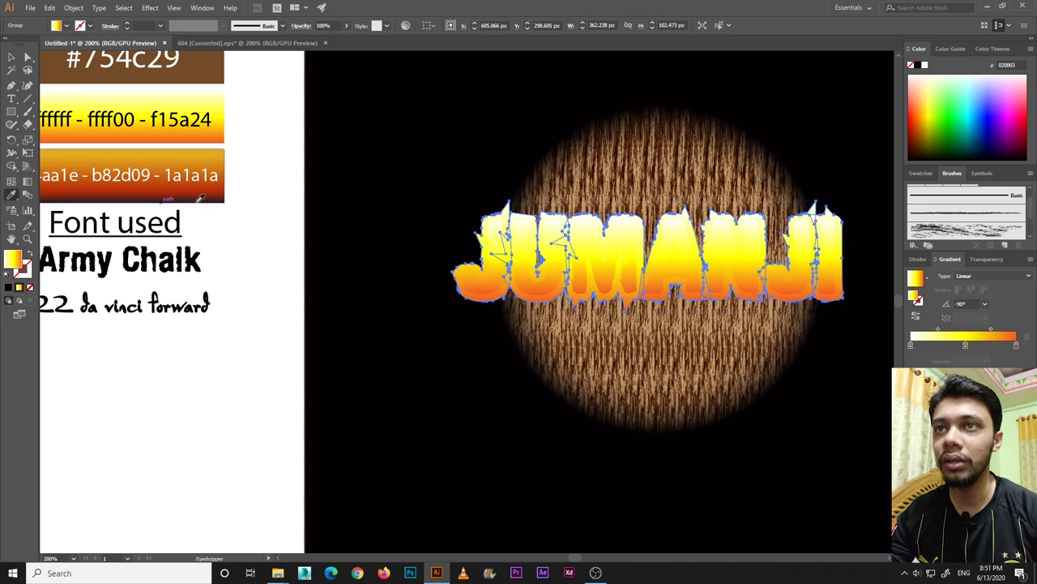
key("v")
left_click(217, 200)
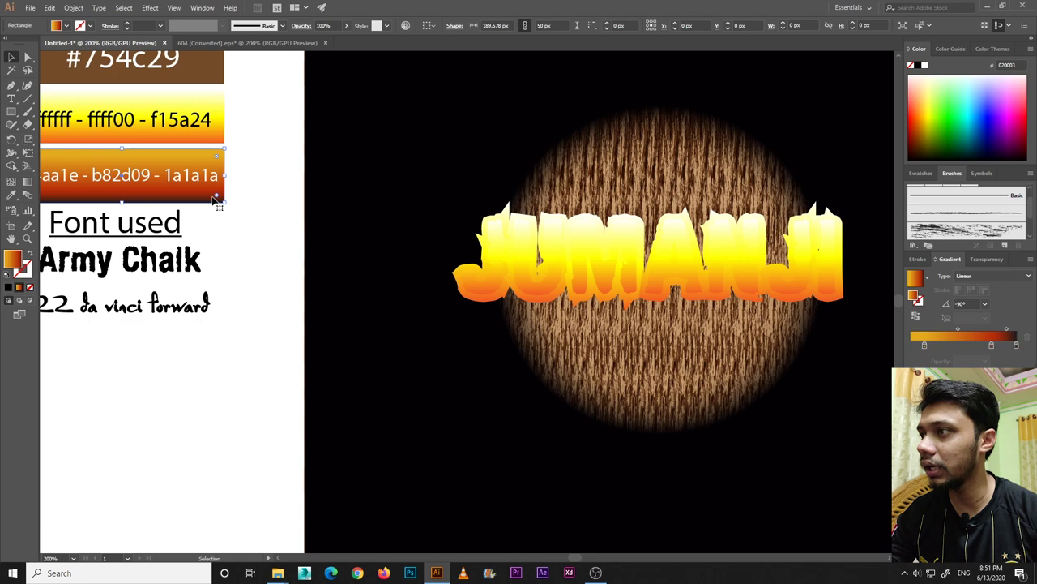
left_click_drag(353, 354, 426, 375)
left_click(314, 350)
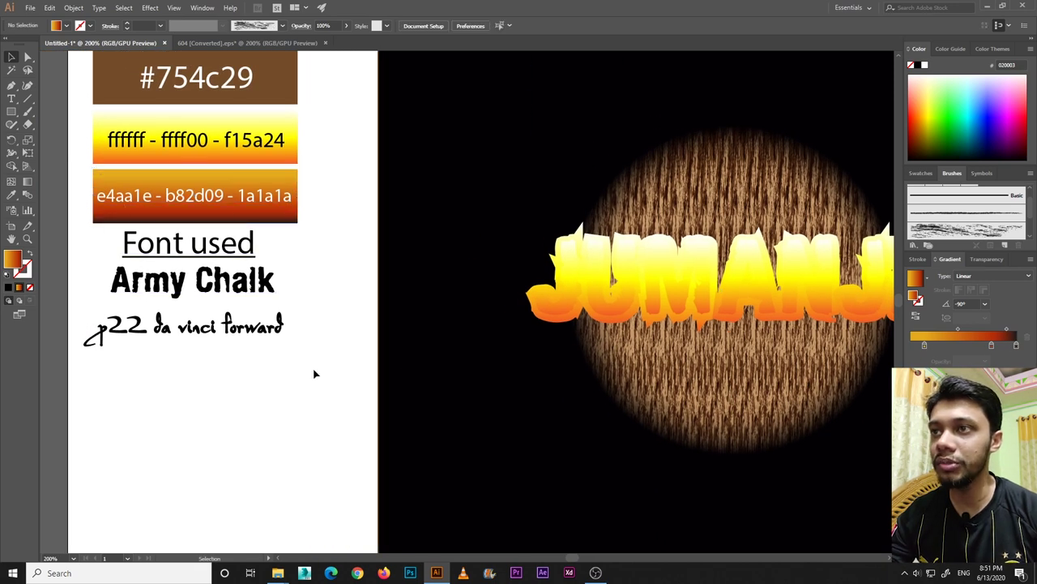
Copy the e4aa1e - b82d09 - 1a1a1a swatch's gradient onto the offset shapes behind the JUMANJI lettering
left_click_drag(553, 356, 468, 322)
left_click(492, 283)
left_click_drag(272, 303, 388, 364)
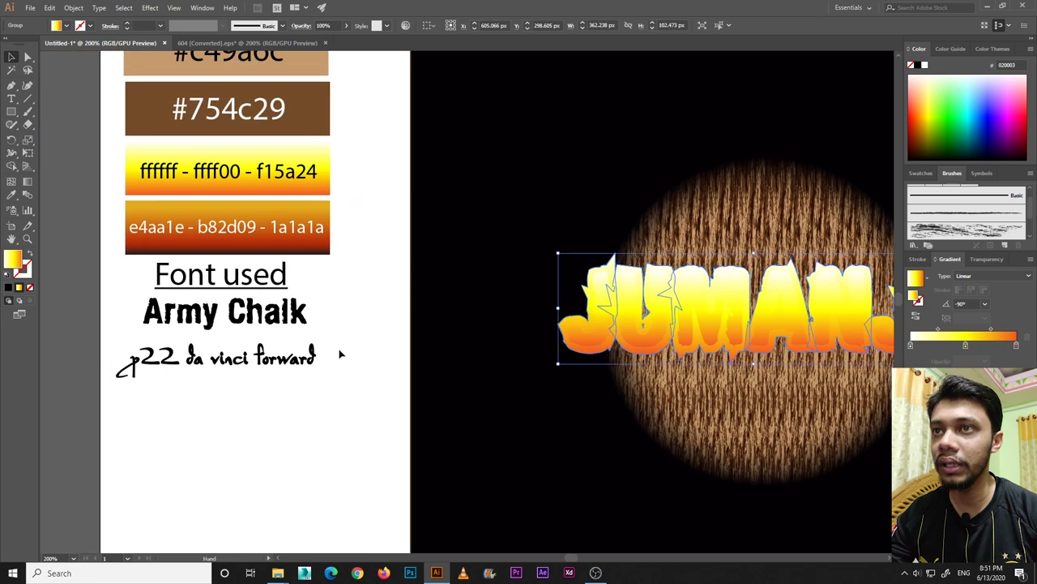
key("i")
left_click(318, 239)
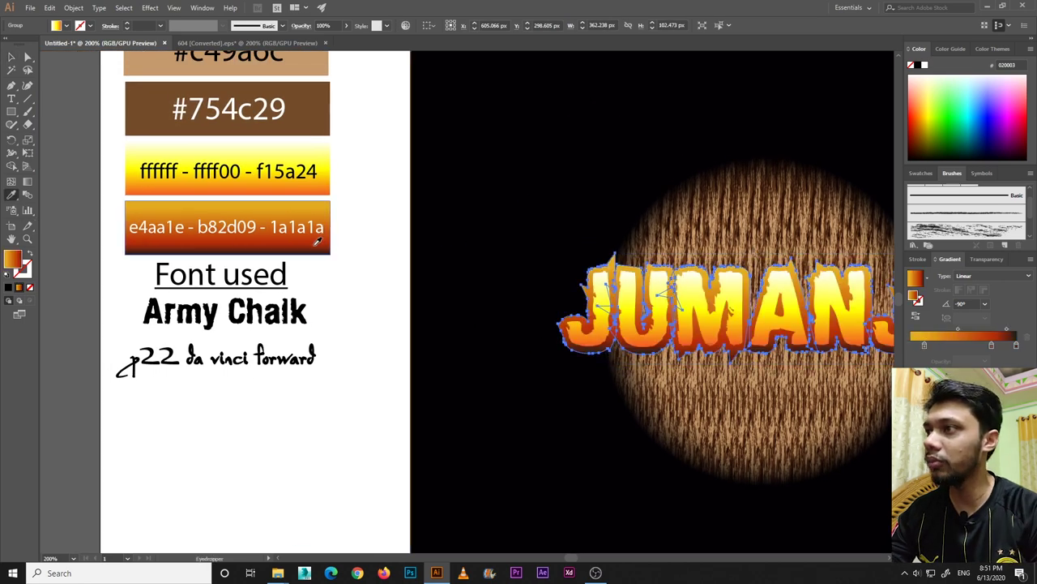
left_click_drag(543, 332, 394, 333)
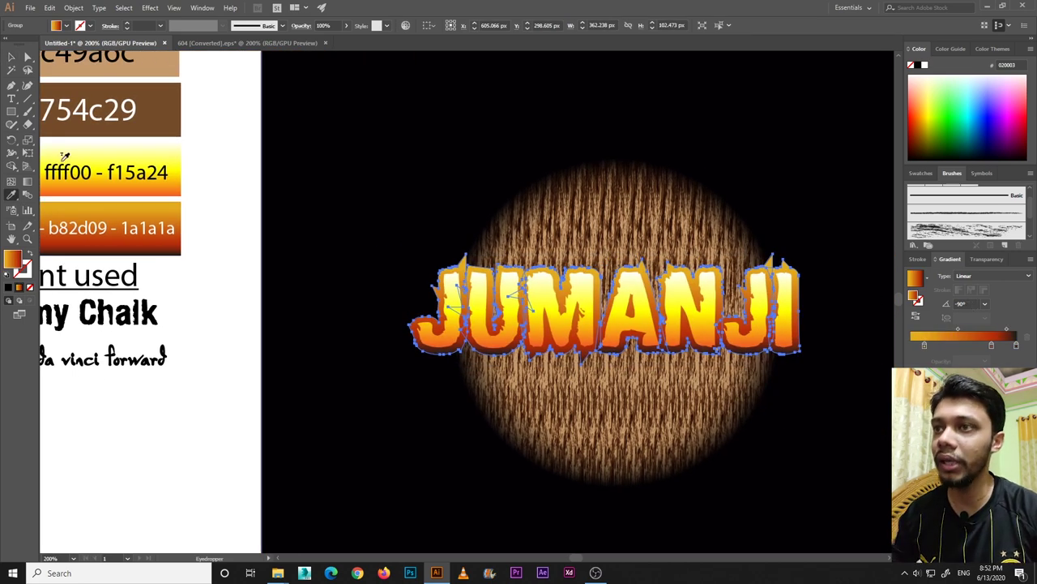
key("v")
left_click(254, 215)
Ungroup the dark orange offset shapes so each letter's backing is separate
key("ctrl+equal")
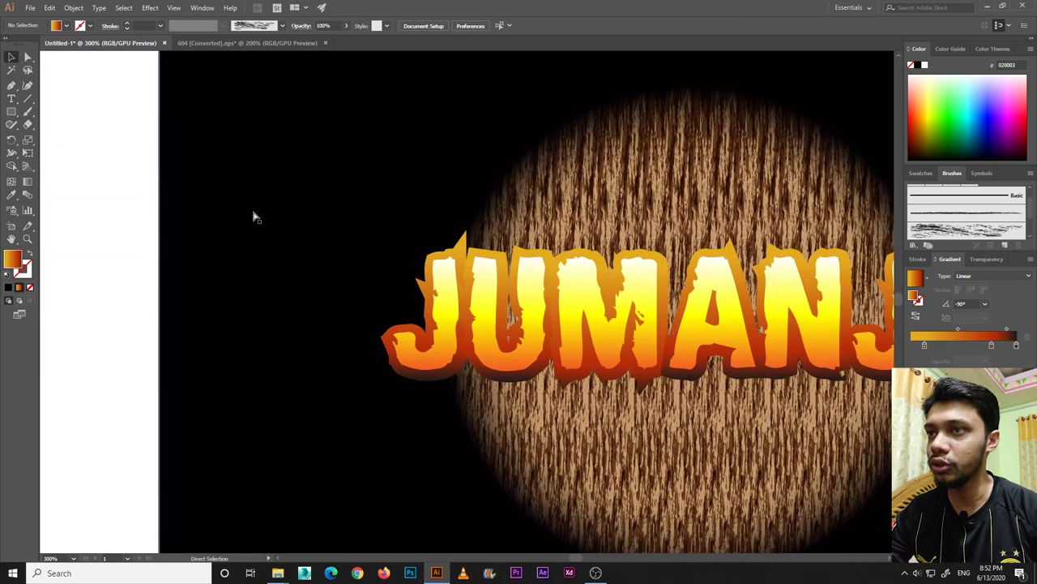
left_click_drag(253, 212, 190, 154)
left_click(300, 336)
right_click(296, 329)
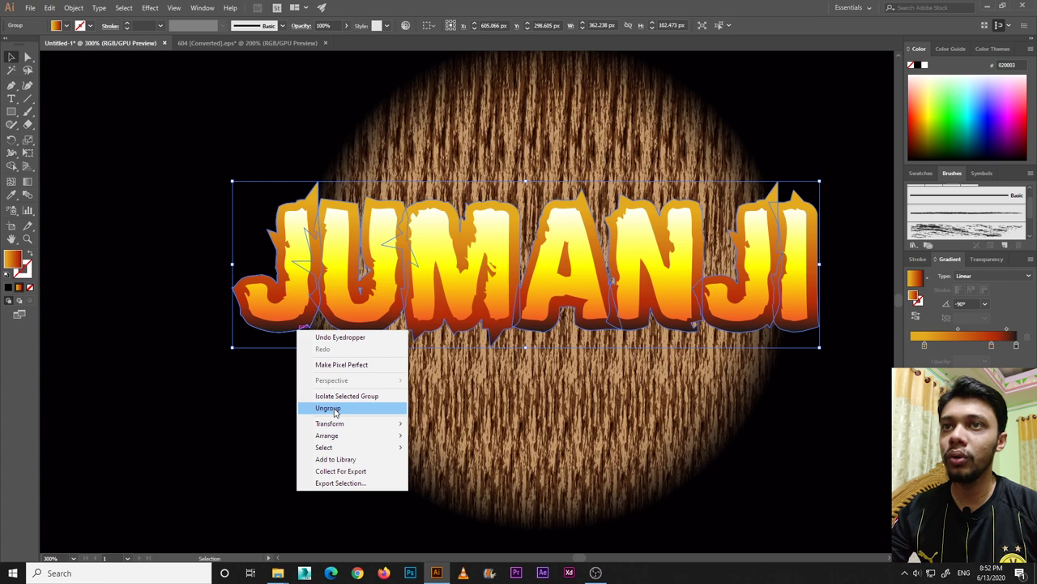
left_click(300, 410)
Shift the offset shape behind the first J slightly right and down
key("ctrl+equal")
left_click_drag(305, 385, 411, 369)
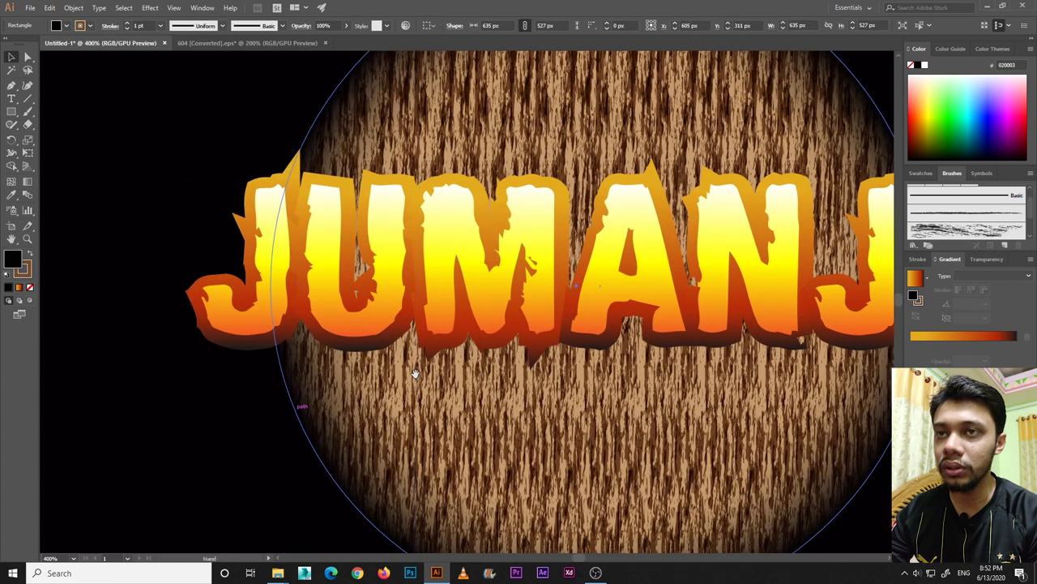
left_click_drag(271, 347, 300, 350)
key("Right")
key("Down")
key("Left")
key("Left")
key("Left")
left_click(287, 433)
Shift the offset shape behind the U slightly right and down
mouse_move(362, 344)
left_mouse_down()
mouse_move(378, 347)
mouse_move(370, 355)
left_mouse_up()
key("Up")
key("Up")
key("Up")
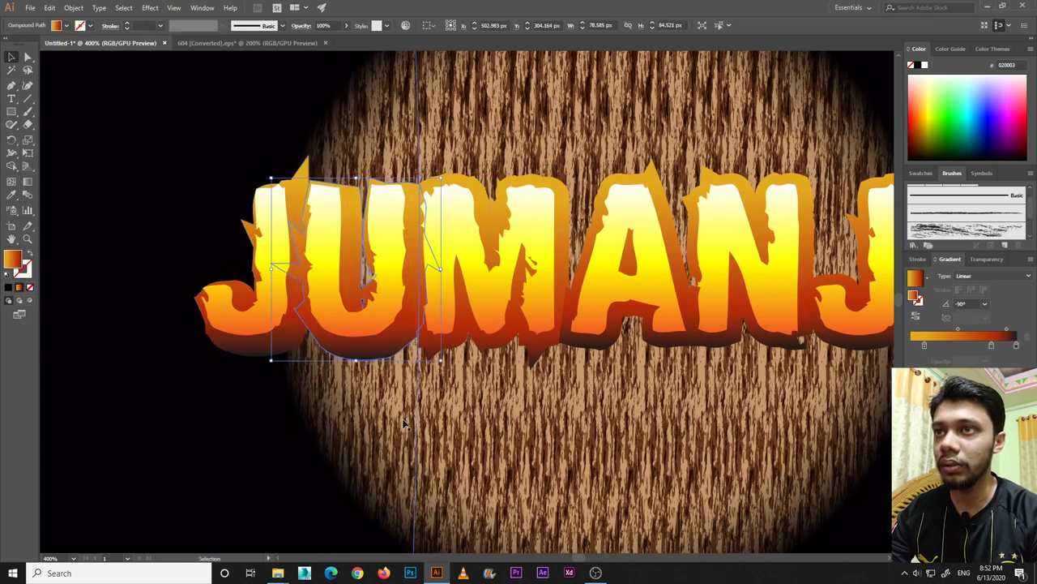
key("Right")
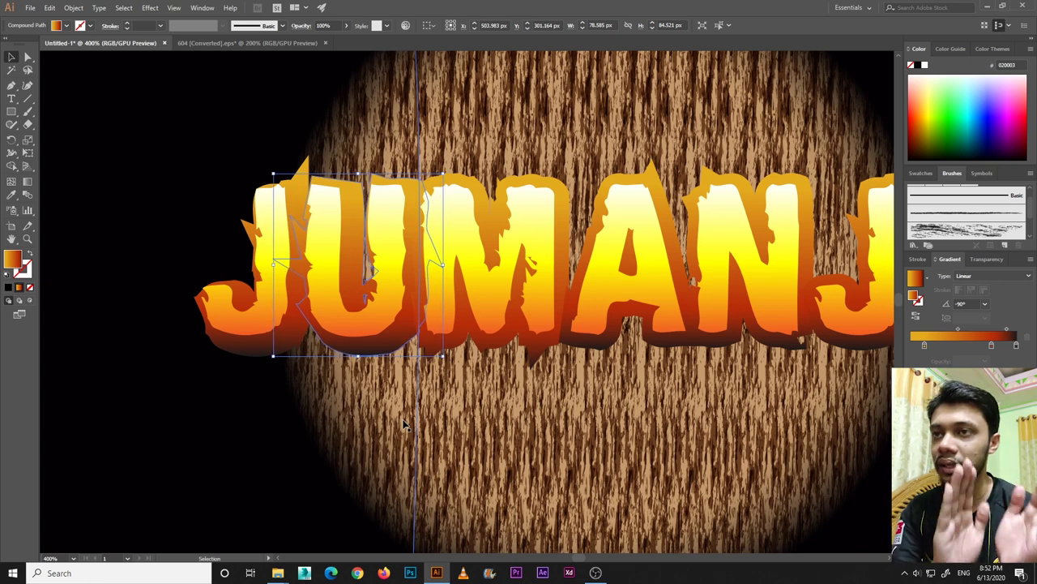
left_click(404, 424)
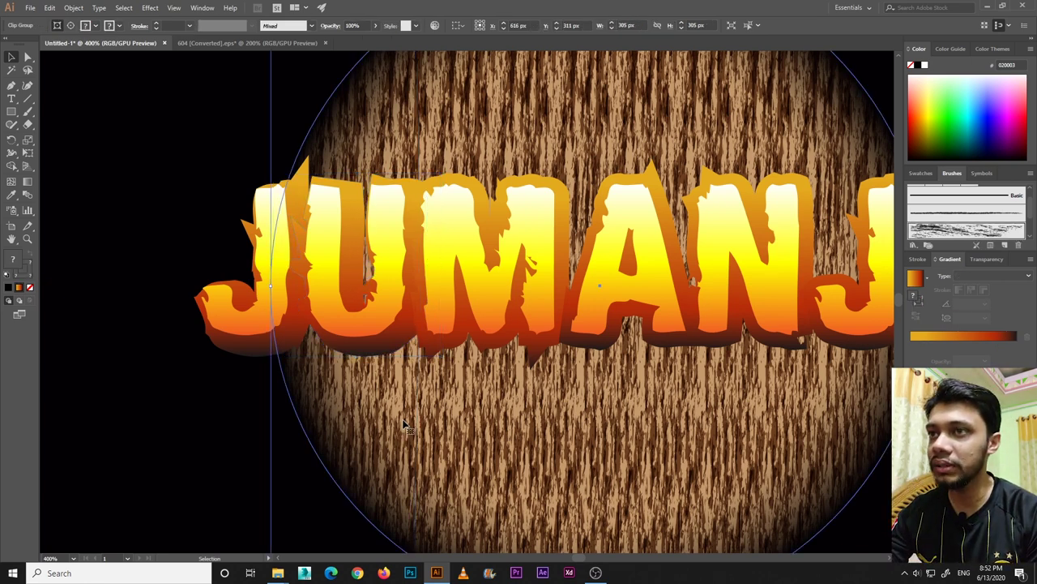
Shift the offset shape behind the M slightly right and down, and the one behind the N slightly left and down
left_click(465, 351)
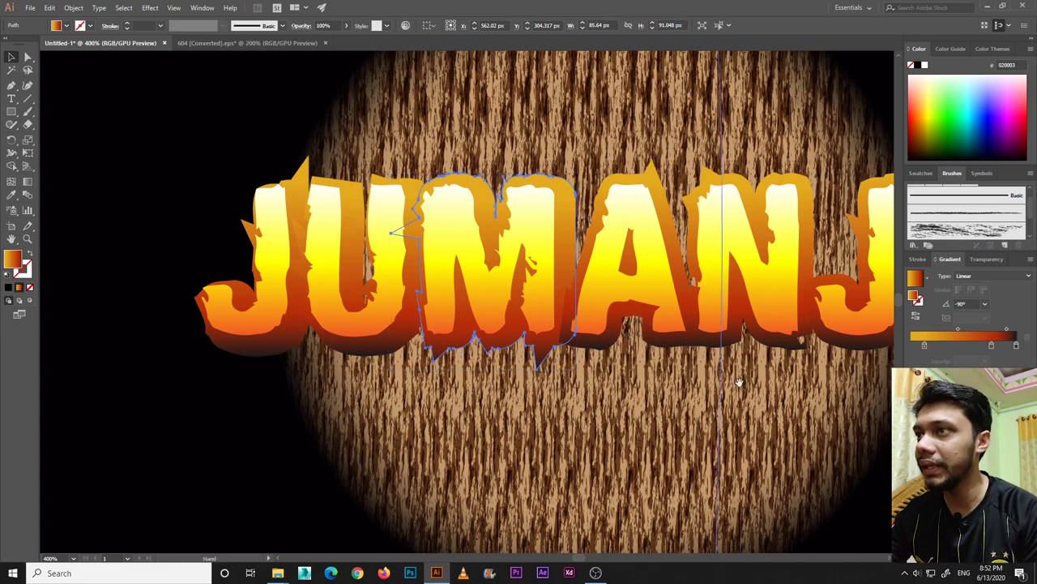
left_click_drag(815, 276, 701, 276)
left_click(718, 244)
key("Left")
key("Left")
key("Left")
key("Left")
key("Down")
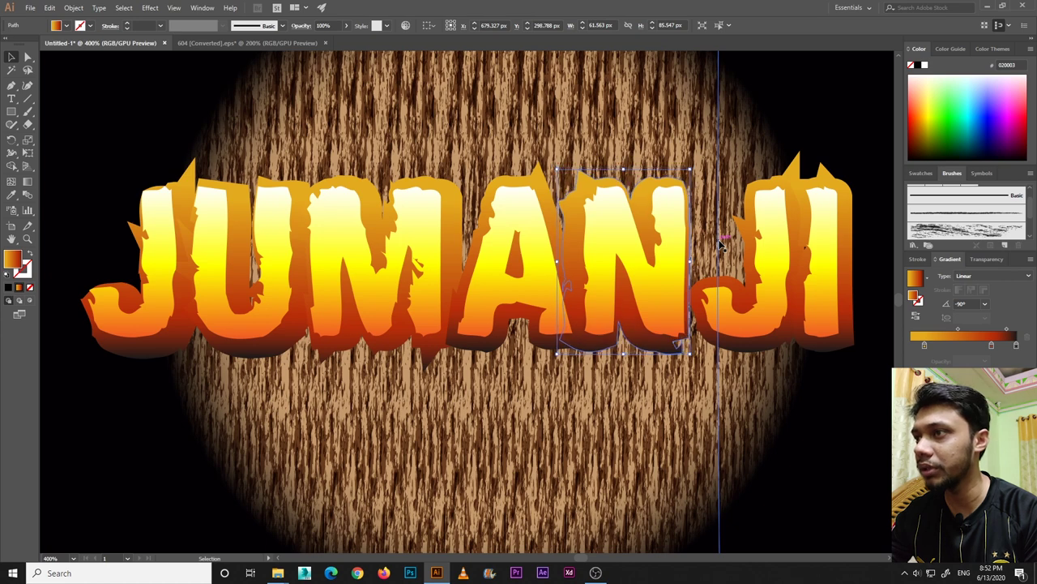
Nudge the offset shape behind the second J slightly to the left
left_click(787, 339)
key("Left")
key("Left")
key("Left")
key("Left")
key("Left")
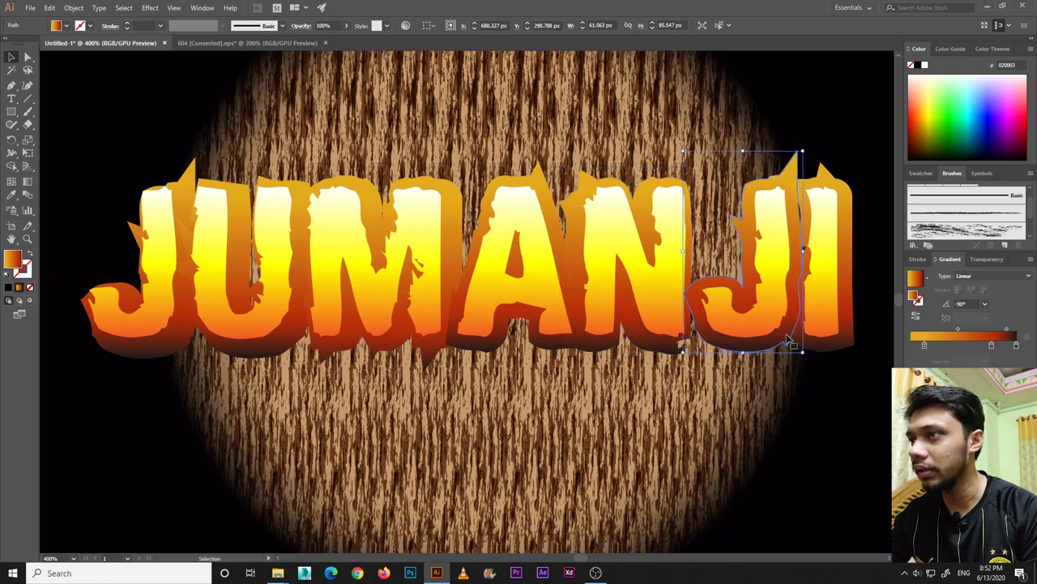
Nudge the offset shape behind the final I slightly to the left
left_click(848, 347)
key("Left")
key("Left")
key("Left")
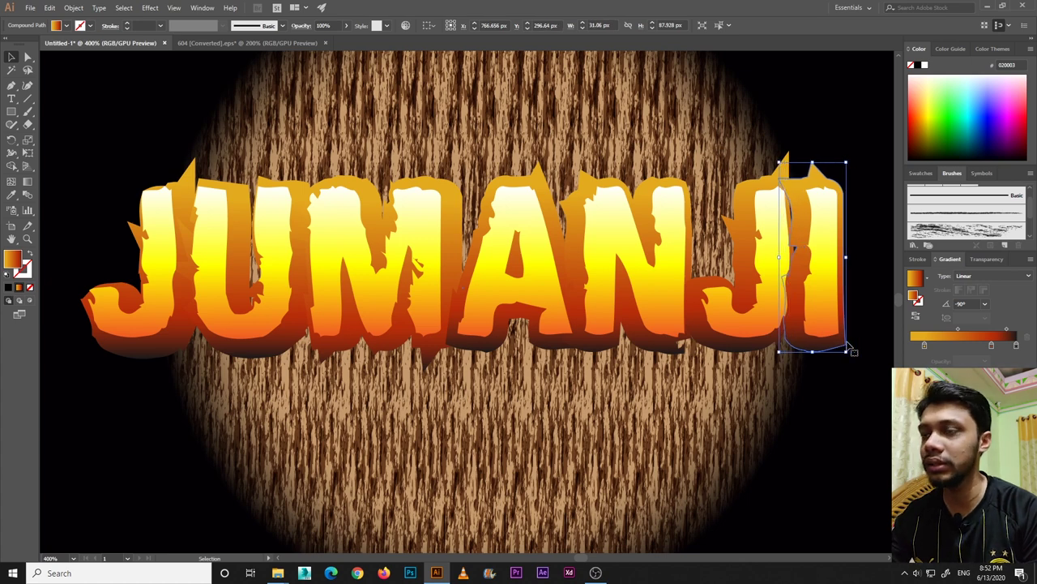
Ungroup the yellow-orange gradient JUMANJI lettering into separate letters
left_click(822, 395)
key("ctrl+minus")
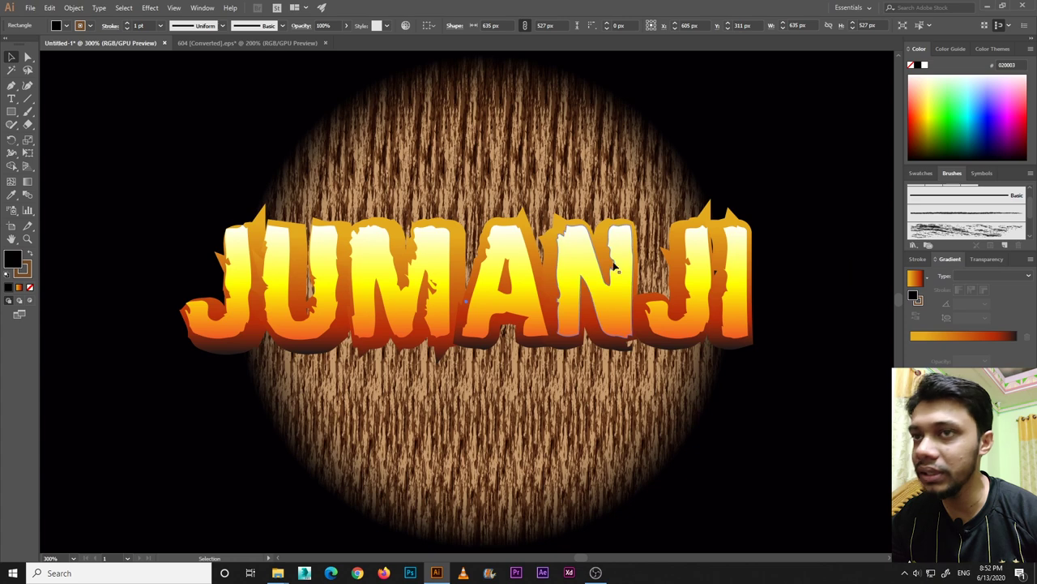
left_click(246, 264)
right_click(238, 288)
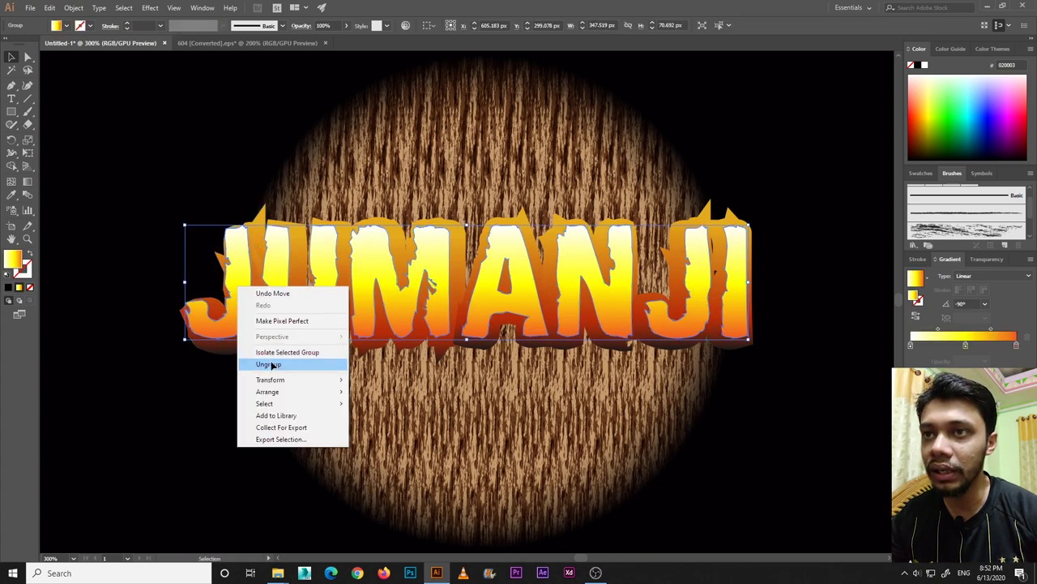
left_click(271, 364)
left_click(239, 324)
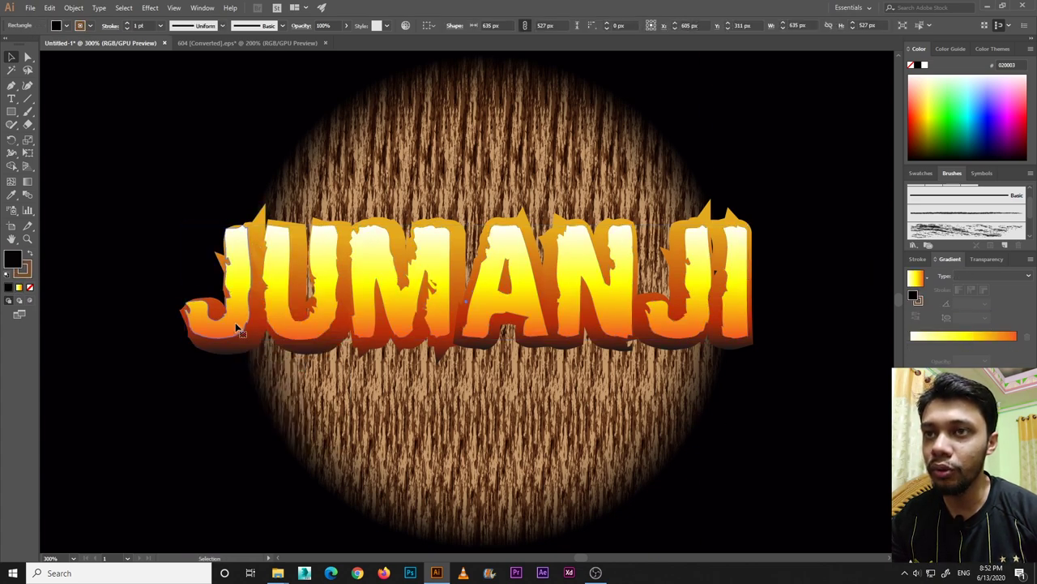
Group each of the first J, U and M letters with its own dark offset shape
left_click(231, 382)
left_click(249, 333)
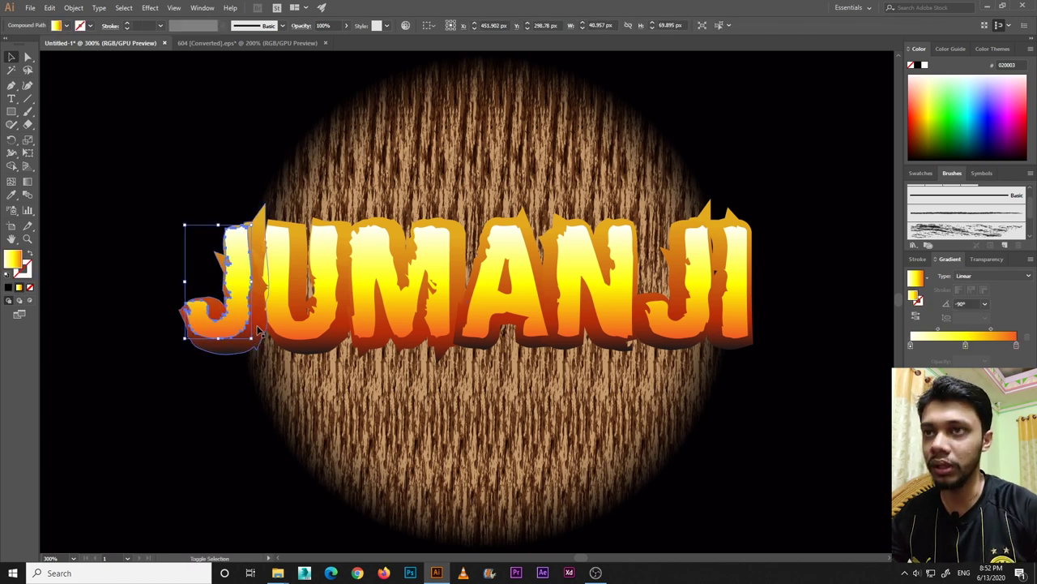
left_click(335, 318)
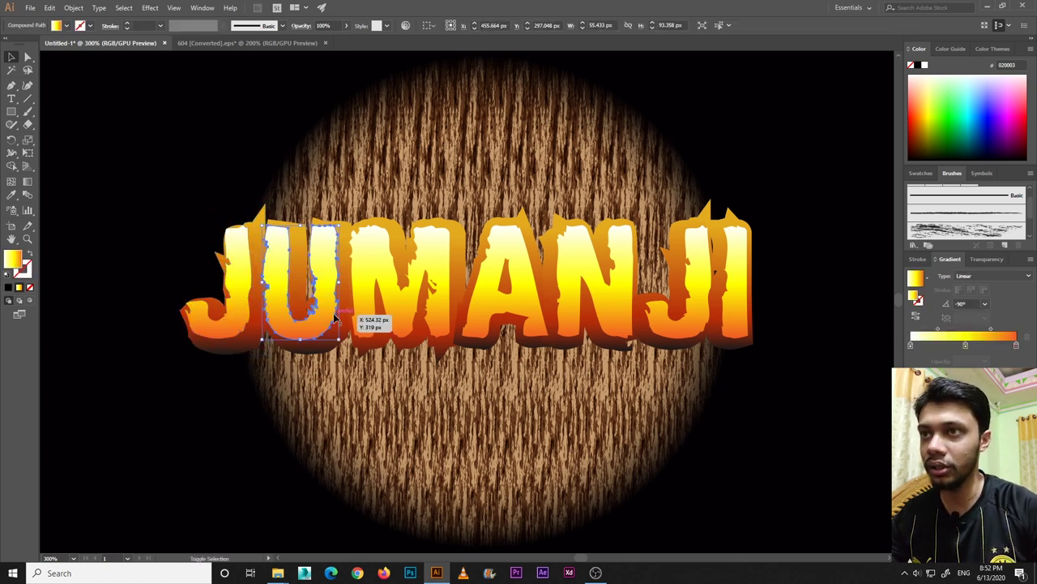
left_click(381, 269)
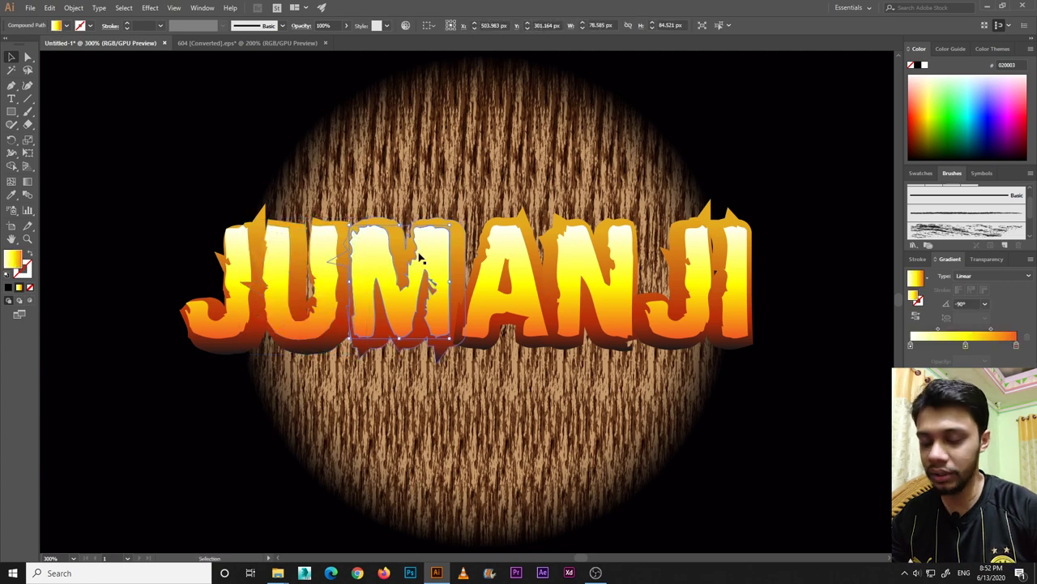
left_click(459, 243, "shift")
key("ctrl+g")
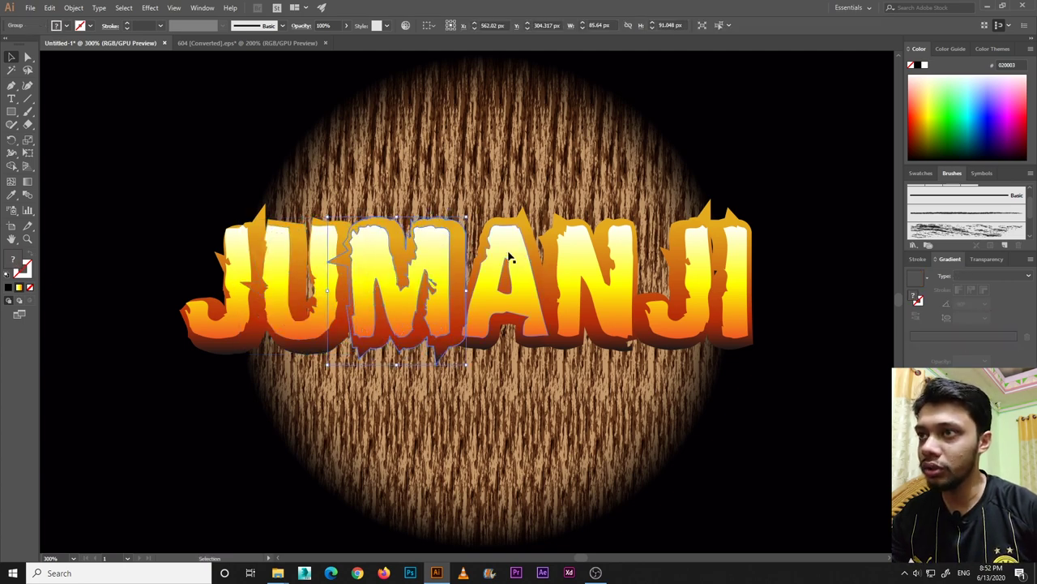
Group the A, N, second J and I letters each with its own offset shape
left_click(519, 267)
left_click(535, 260, "shift")
key("ctrl+g")
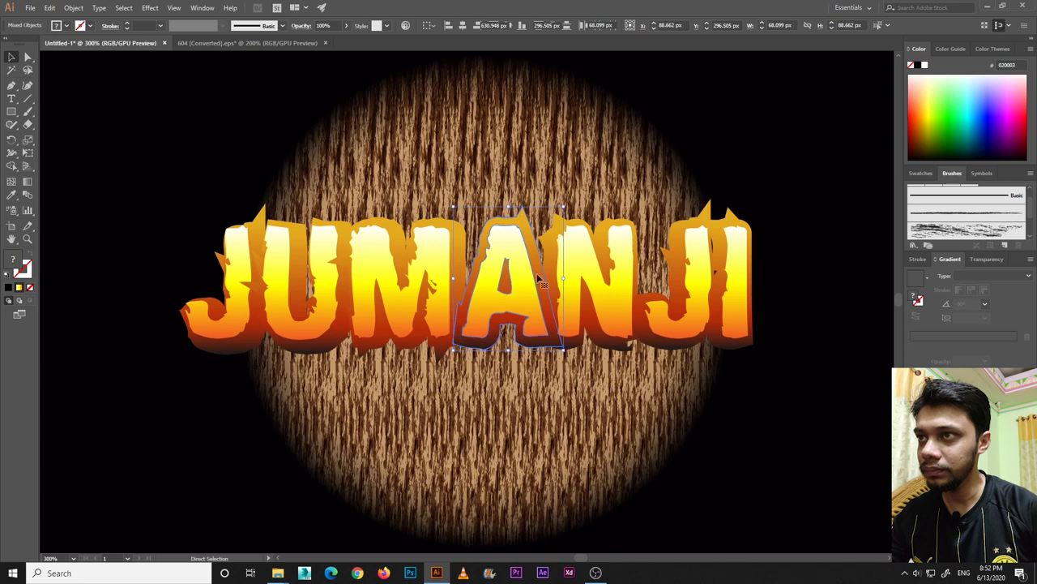
left_click(580, 256)
left_click(556, 246)
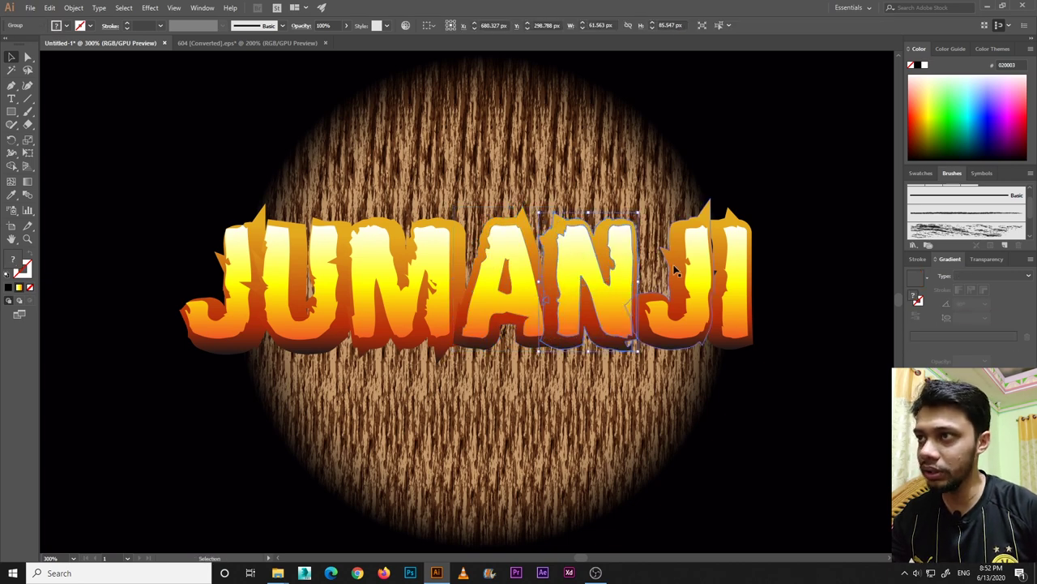
left_click(704, 263)
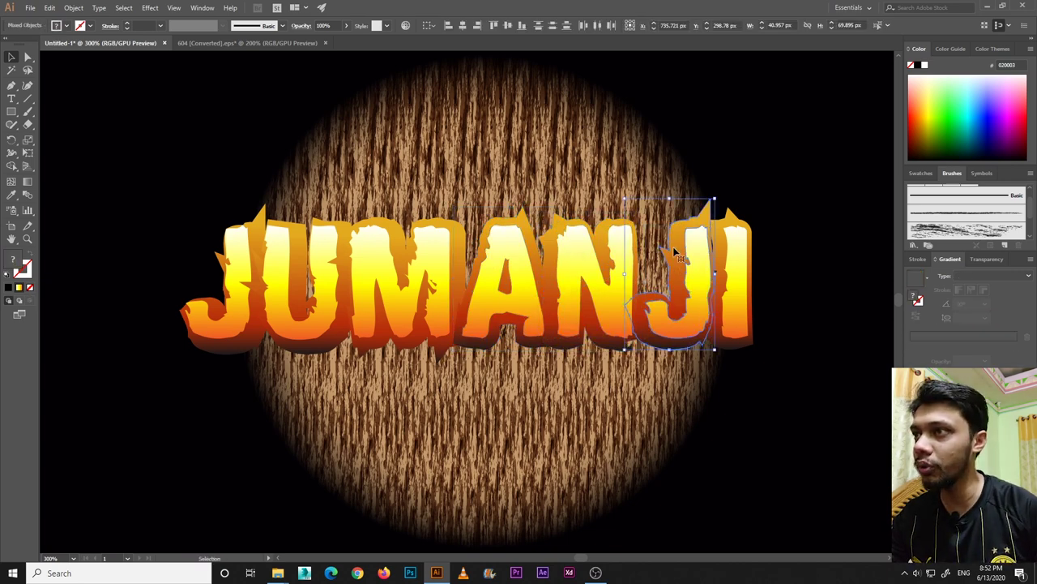
left_click(739, 264)
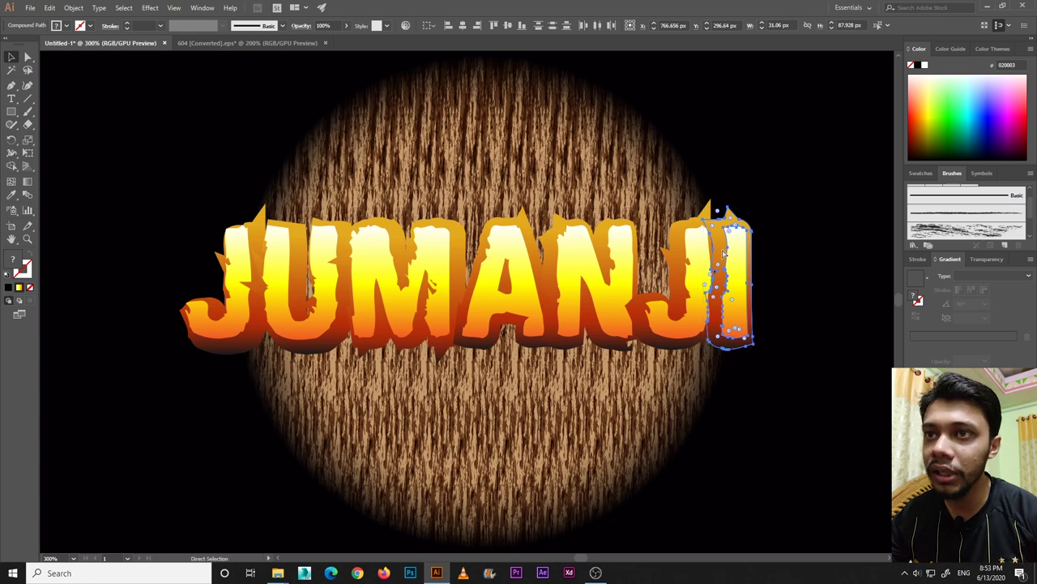
Move the first J group left to open a gap before the U
left_click(275, 332)
left_click(245, 330)
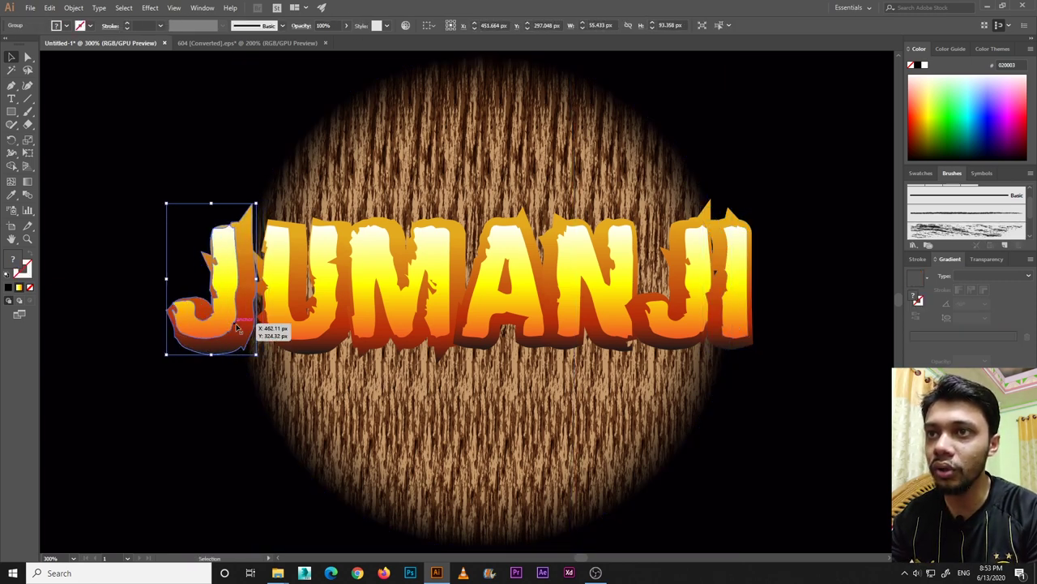
left_click(360, 353)
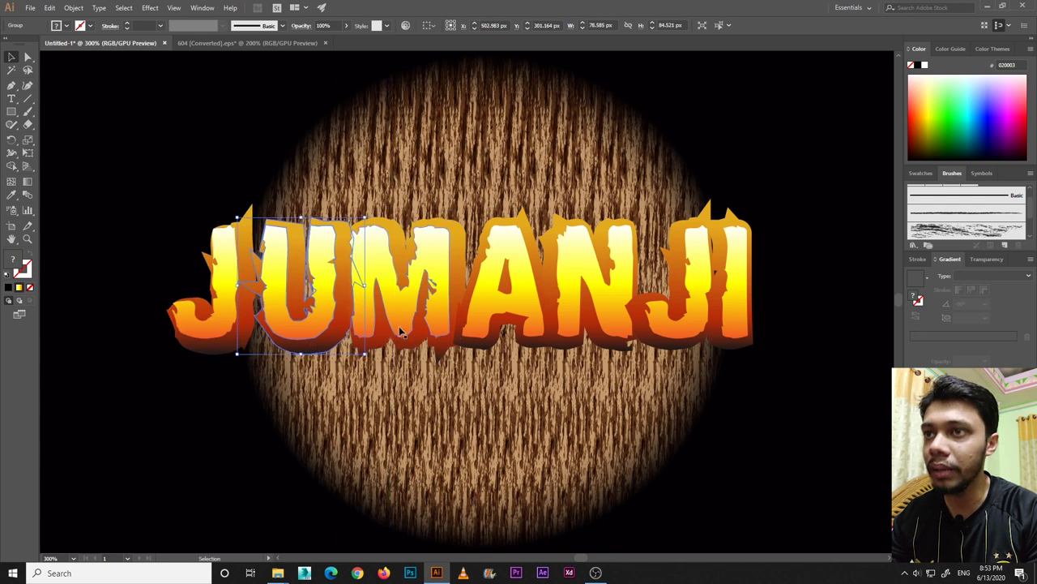
Nudge the M and A groups to the right to loosen the letter spacing
left_click(426, 353)
left_click(503, 308)
key("Right")
key("Right")
key("Right")
key("Right")
key("Right")
Nudge the N group 12 px to the right, away from the A
left_click(607, 304)
key("Right")
key("Right")
key("Right")
key("Right")
key("Right")
key("Right")
key("Right")
key("Right")
key("Right")
key("Right")
key("Right")
key("Right")
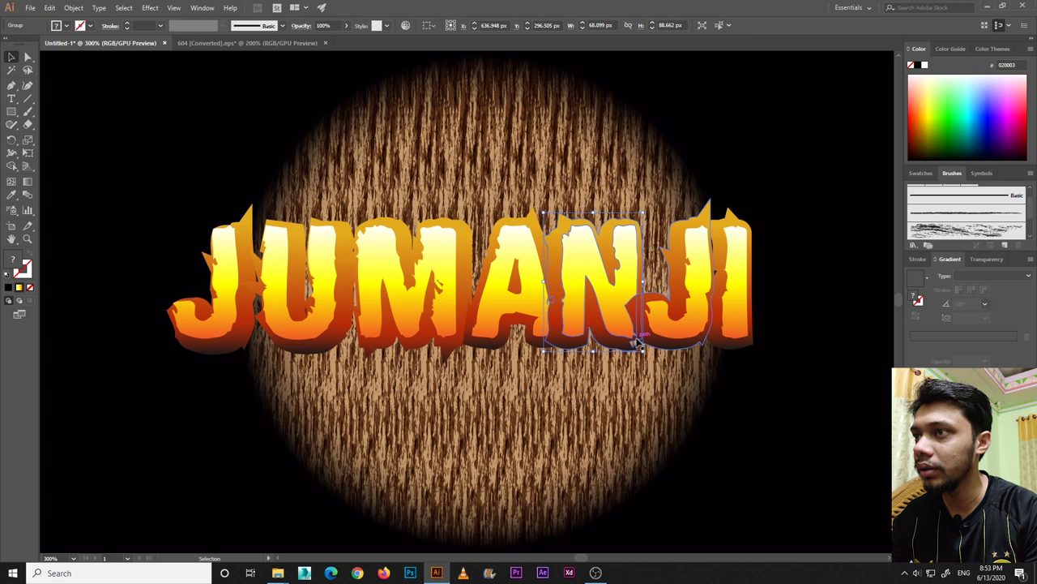
Shift the second J and the final I groups right to make room beside the N
left_click(724, 308)
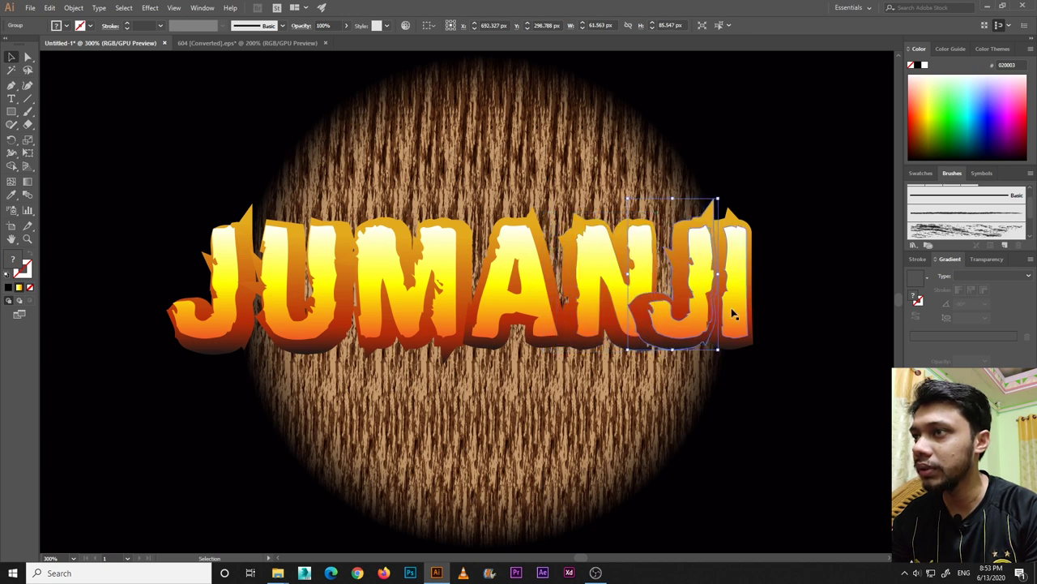
key("Right")
key("Right")
key("Right")
key("Right")
key("Right")
key("Right")
key("Right")
key("Right")
key("Right")
key("Right")
key("Right")
key("Right")
key("Right")
key("Right")
key("Right")
key("Right")
key("Right")
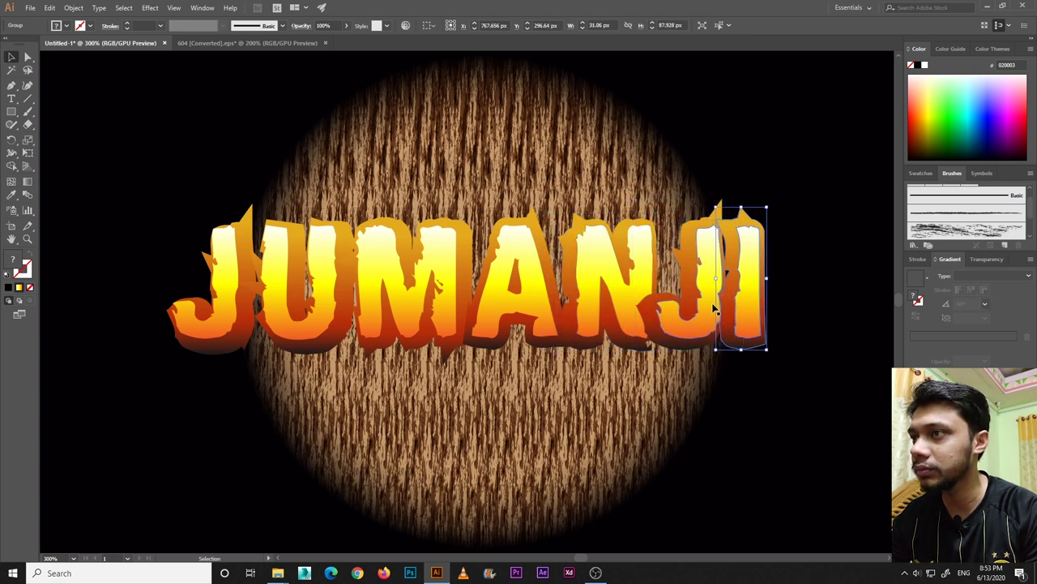
Shift the second J group further right, clear of the N, and move the final I group along beside it
left_click(712, 307)
key("Right")
key("Right")
key("Right")
key("Right")
key("Right")
key("Right")
key("Right")
key("Right")
key("Right")
key("Right")
key("Right")
key("Right")
key("Right")
key("Right")
key("Right")
key("Right")
key("Right")
key("Right")
key("Right")
key("Right")
key("Left")
key("Left")
key("Left")
key("Left")
key("Left")
key("Left")
key("Left")
left_click(760, 306)
key("Right")
left_click_drag(761, 308, 765, 308)
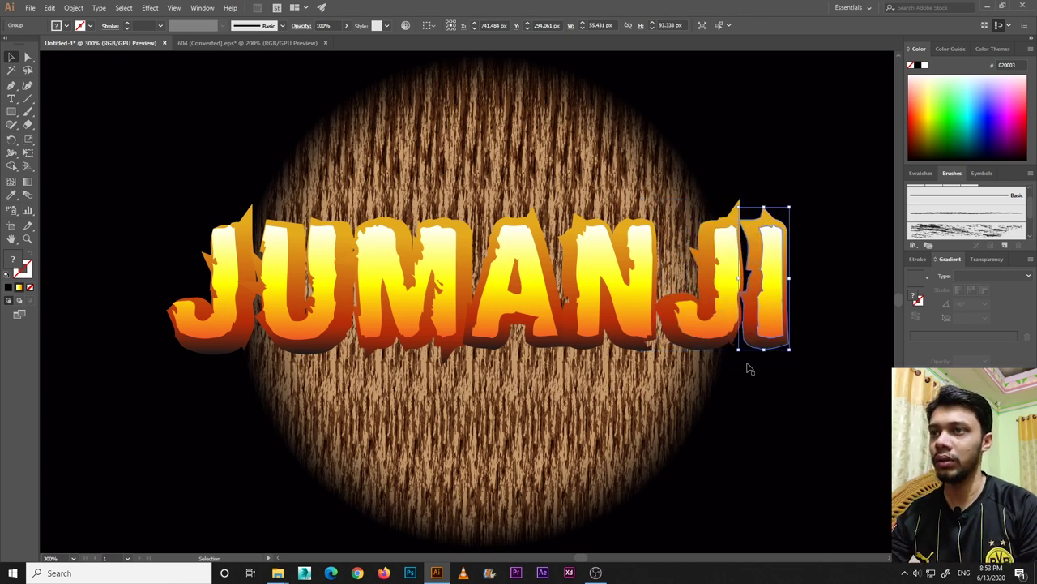
left_click(749, 369)
Fine-tune the letter spacing by nudging the M, A, N and second J groups slightly right
left_click(486, 300)
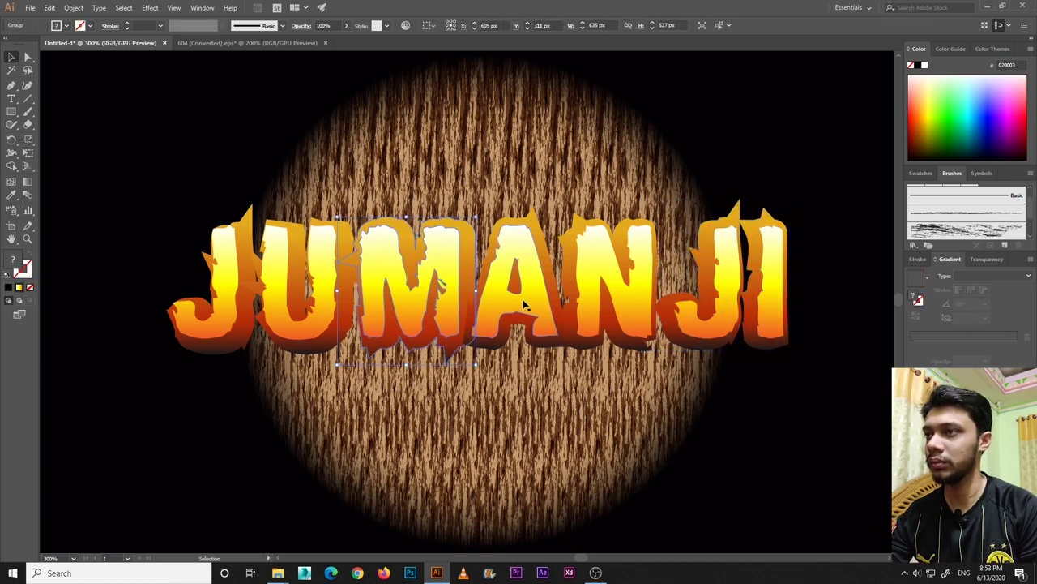
key("Right")
left_click(608, 316)
key("Right")
key("Right")
key("Right")
key("Right")
left_click(706, 333)
key("Right")
left_click(800, 391)
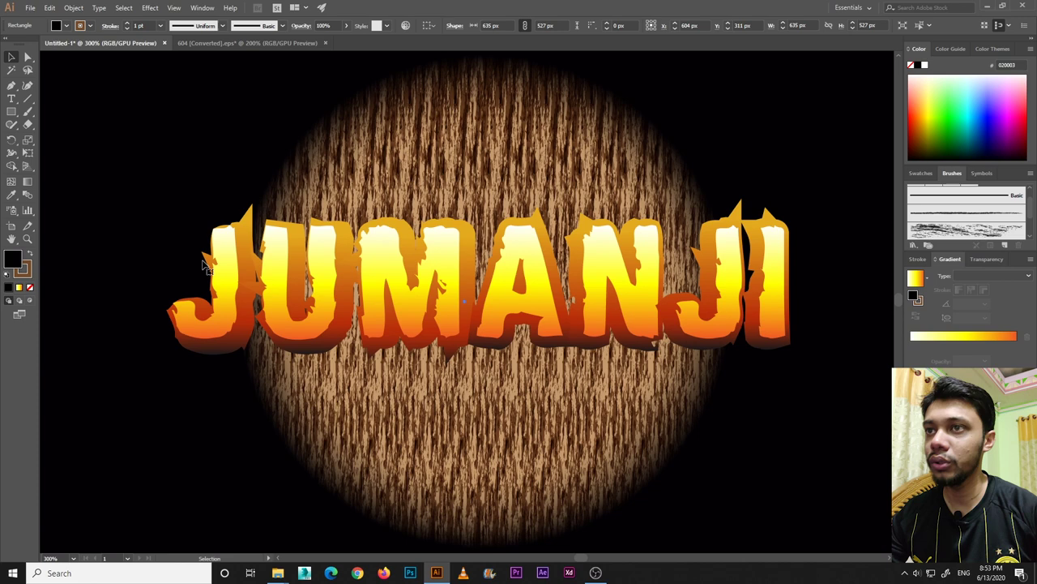
Select all the letter groups together and nudge them 4 px left and 1 px down to centre them over the wooden circle
key("ctrl+minus")
key("ctrl+minus")
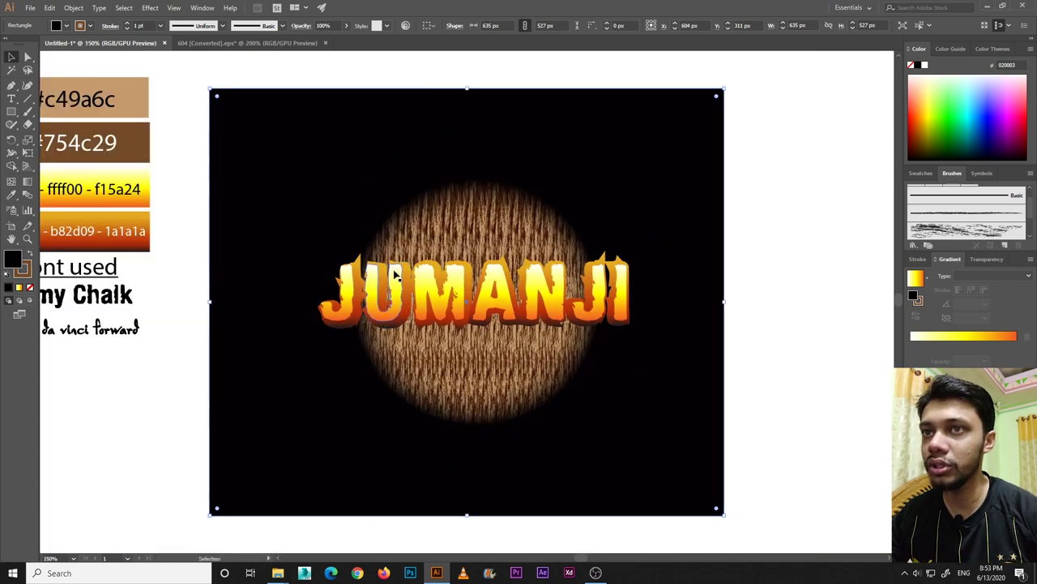
left_click(465, 341)
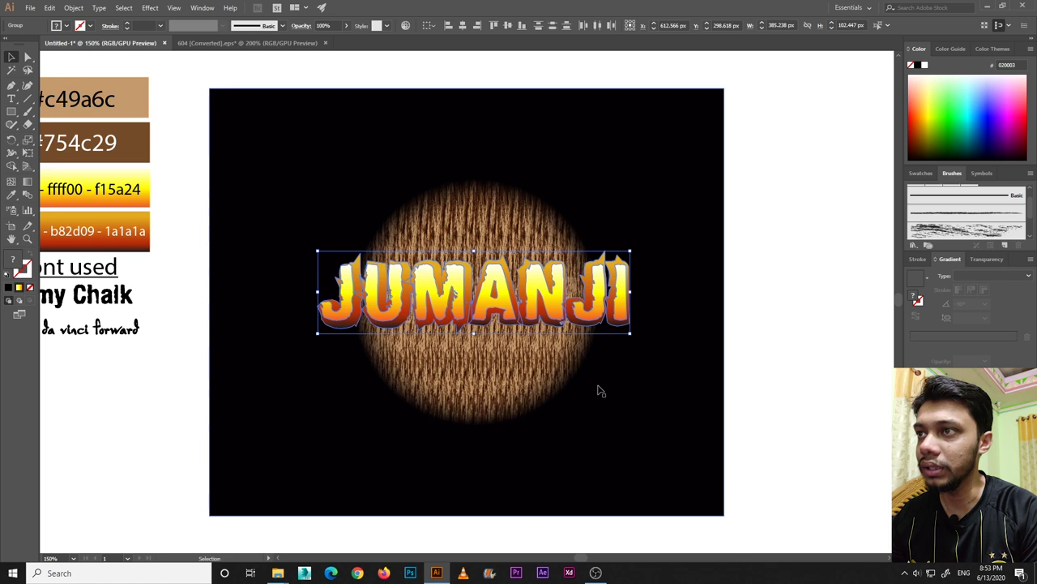
key("Left")
key("Left")
key("Left")
key("Left")
key("Left")
key("Left")
key("Left")
key("Left")
key("Left")
key("Left")
key("Left")
key("Left")
key("Left")
key("Left")
key("Left")
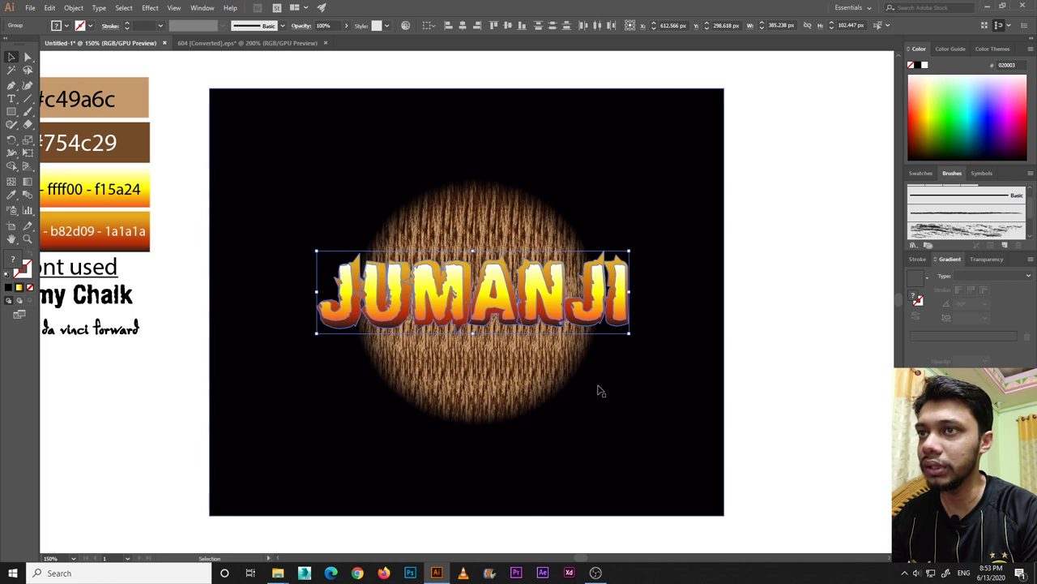
key("Right")
key("Right")
key("Right")
key("Right")
key("Right")
key("Right")
key("Right")
key("Right")
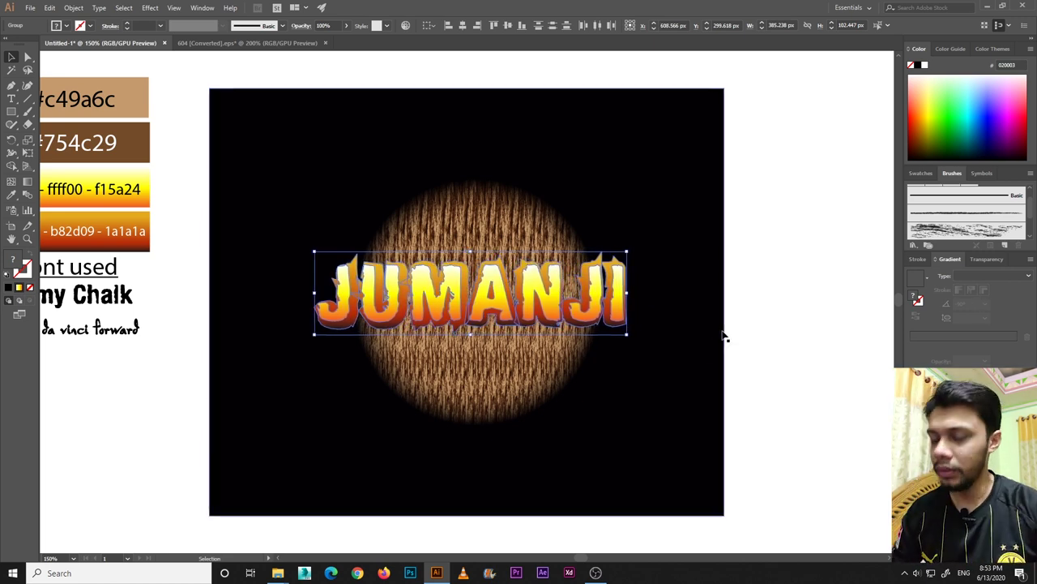
left_click(772, 327)
Add the point text "as long as you survive" on the blank area below the font samples
key("ctrl+equal")
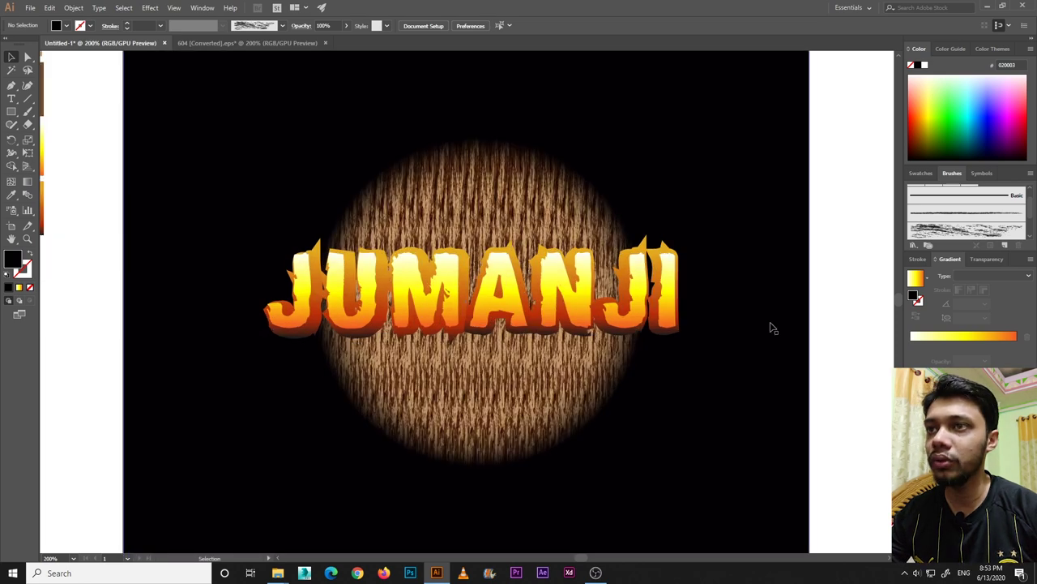
left_click_drag(550, 336, 513, 326)
left_click_drag(370, 313, 563, 286)
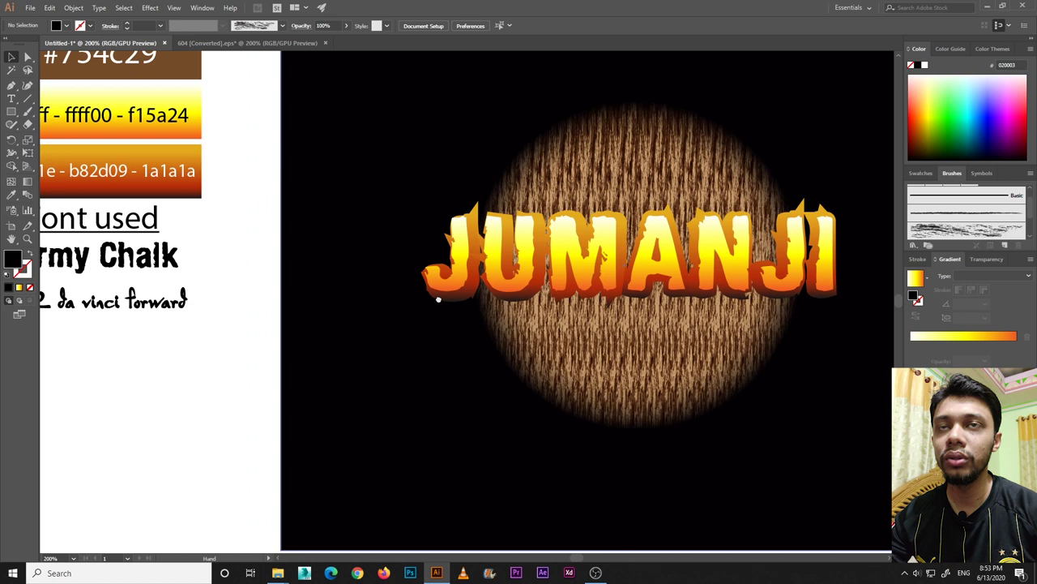
left_click(11, 99)
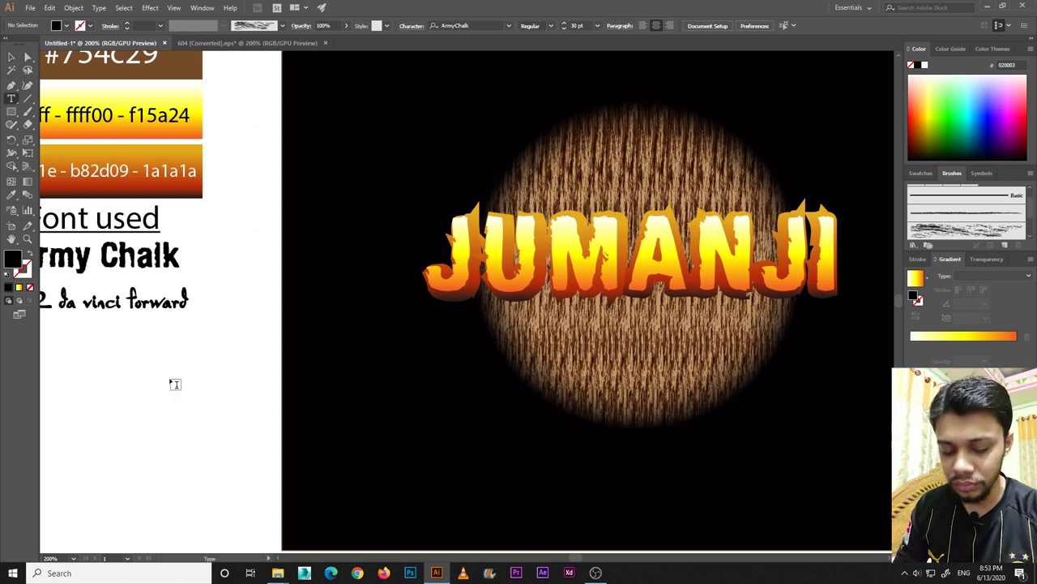
left_click(171, 378)
type("as long as")
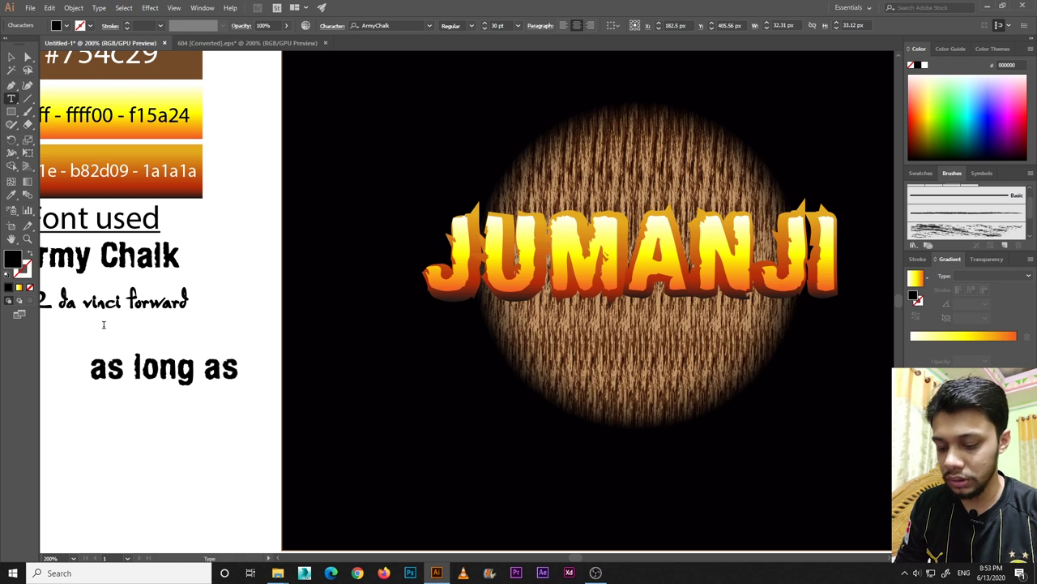
type(" you su")
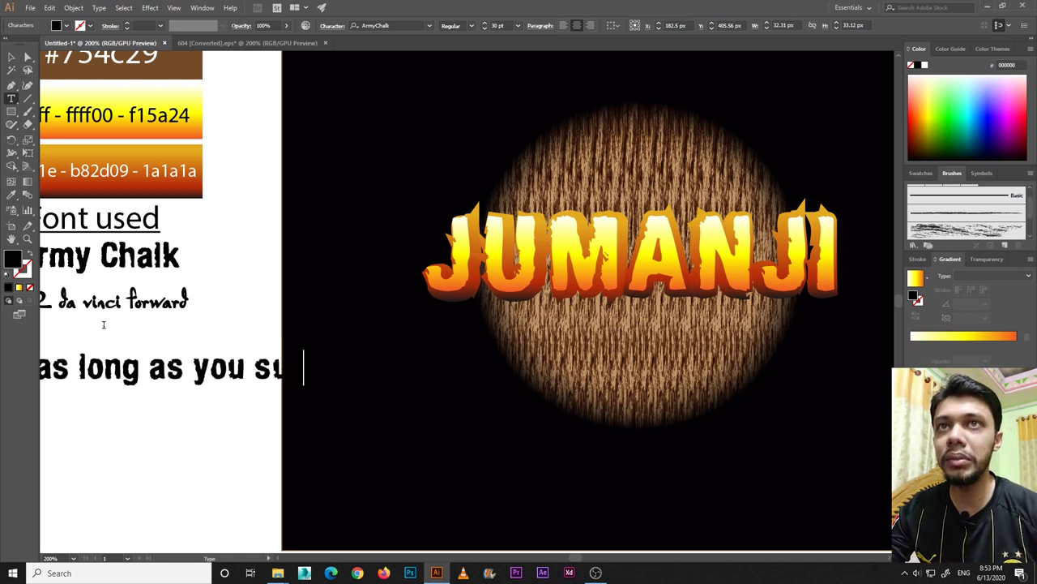
type("rvive")
Copy the P22 Da Vinci Forward sample's text style onto the "as long as you survive" tagline
left_click(11, 57)
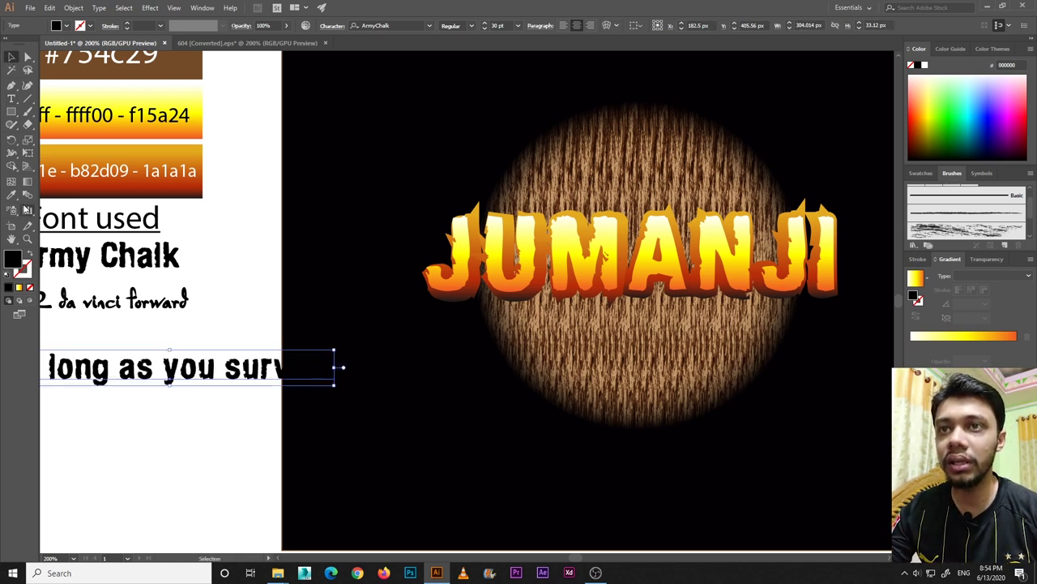
left_click(12, 196)
left_click(156, 298)
left_click(11, 58)
left_click_drag(133, 349, 221, 341)
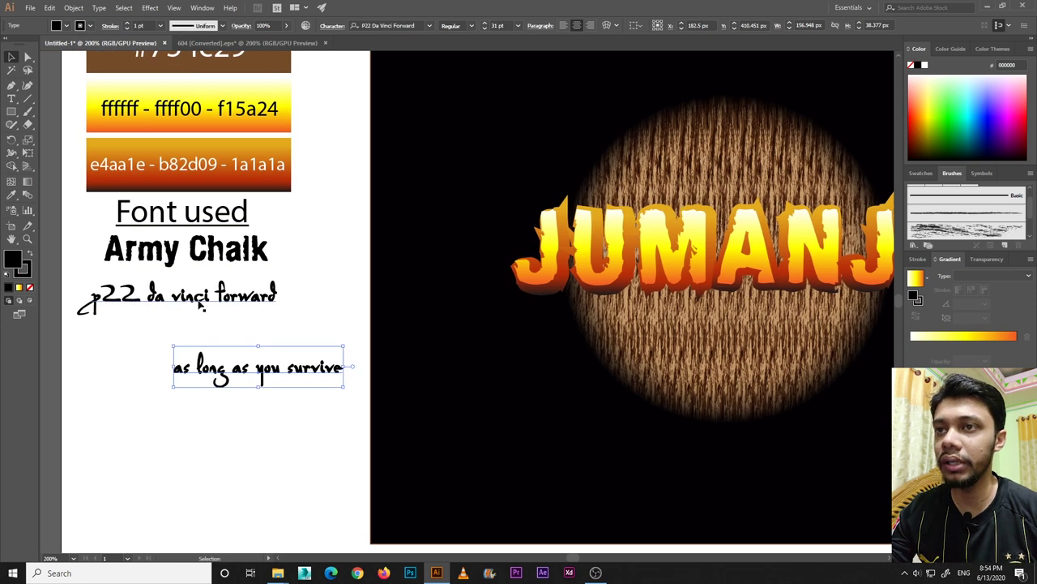
Move the tagline onto the artwork below the JUMANJI lettering and make its fill and stroke white
left_click_drag(338, 332, 622, 335)
left_click_drag(337, 389, 183, 388)
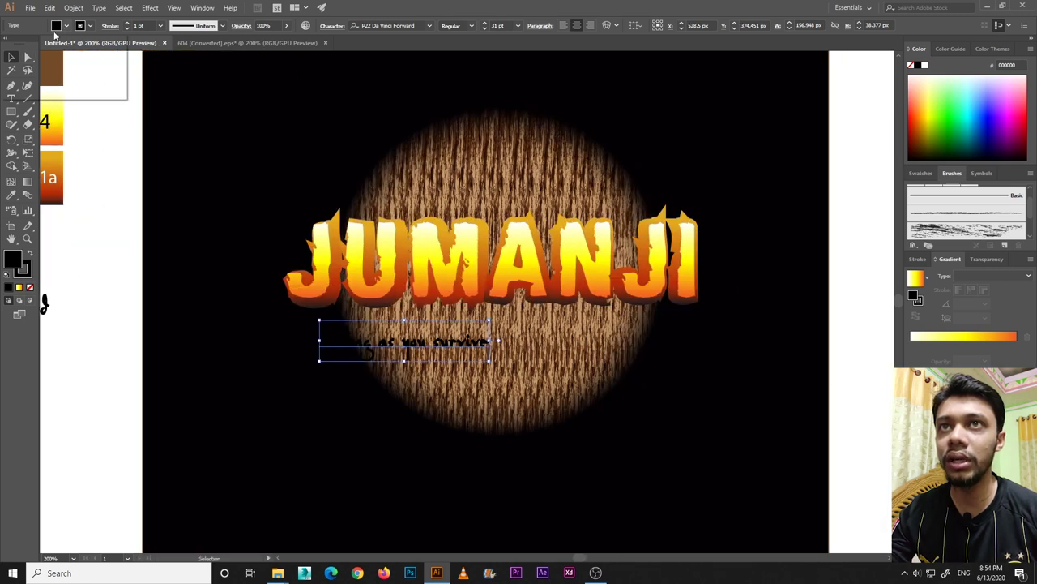
left_click(56, 26)
left_click(91, 28)
left_click(90, 29)
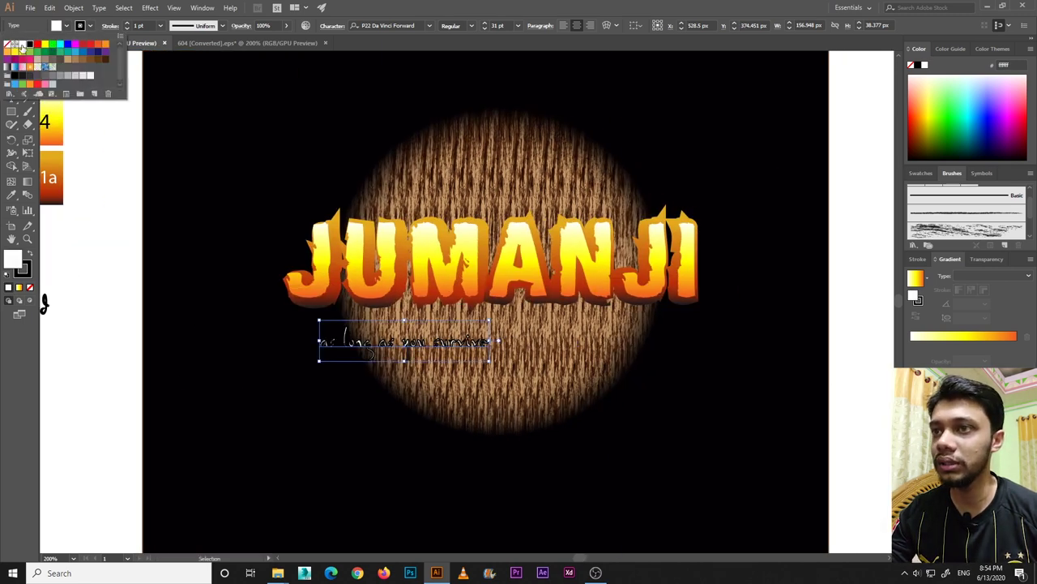
left_click(22, 45)
Reposition the white tagline centrally, close beneath the JUMANJI lettering
left_click(361, 334)
left_click_drag(378, 339, 456, 324)
key("ctrl+plus")
left_click(461, 312)
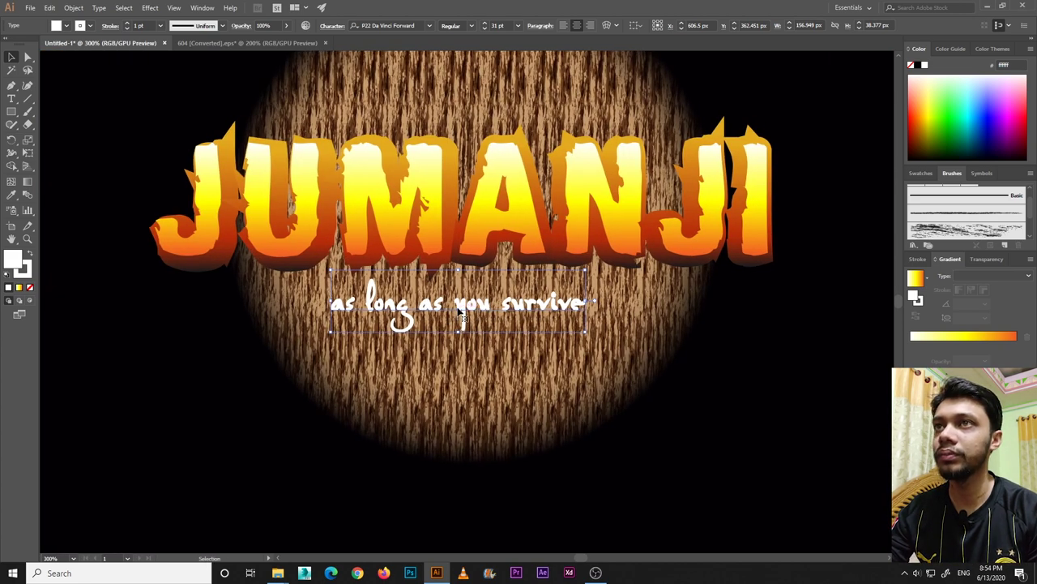
Set the tagline's character tracking to 100
left_click(328, 26)
left_click(331, 26)
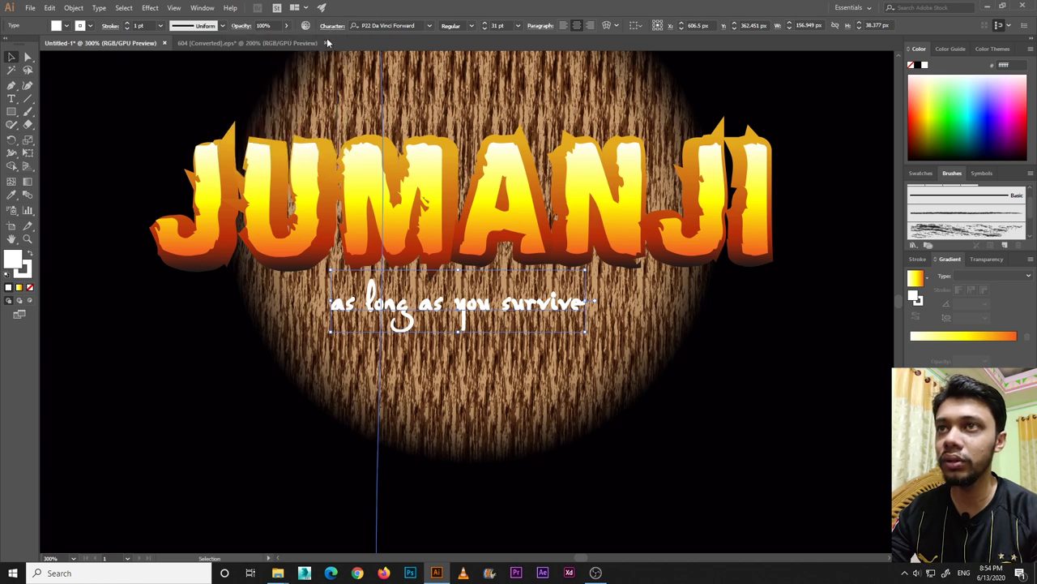
key("ctrl+t")
left_click(317, 104)
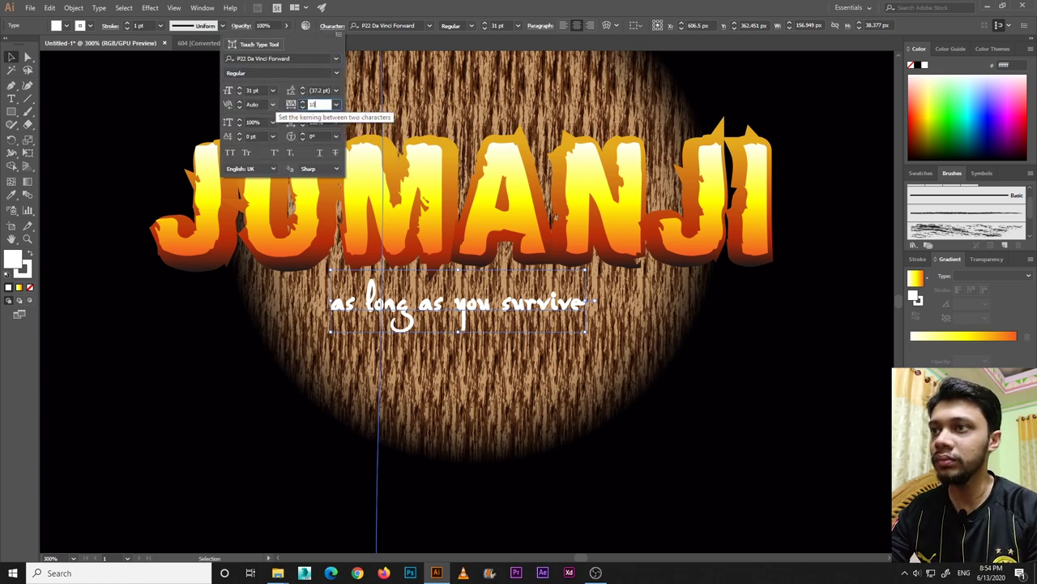
type("100")
key("Return")
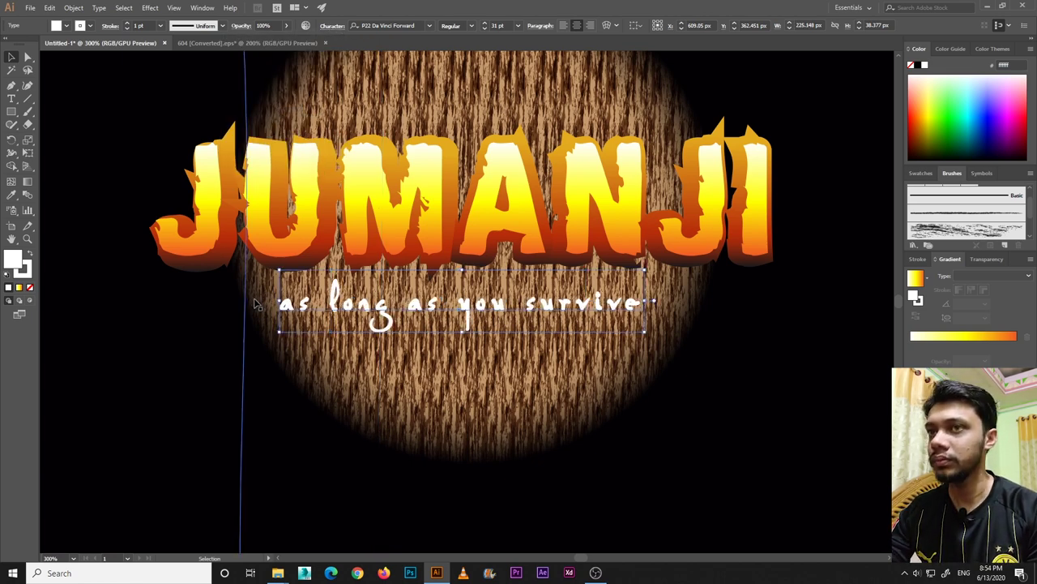
Nudge the widened tagline to the right and slightly up to centre it beneath the JUMANJI lettering
key("Right")
key("Right")
key("Right")
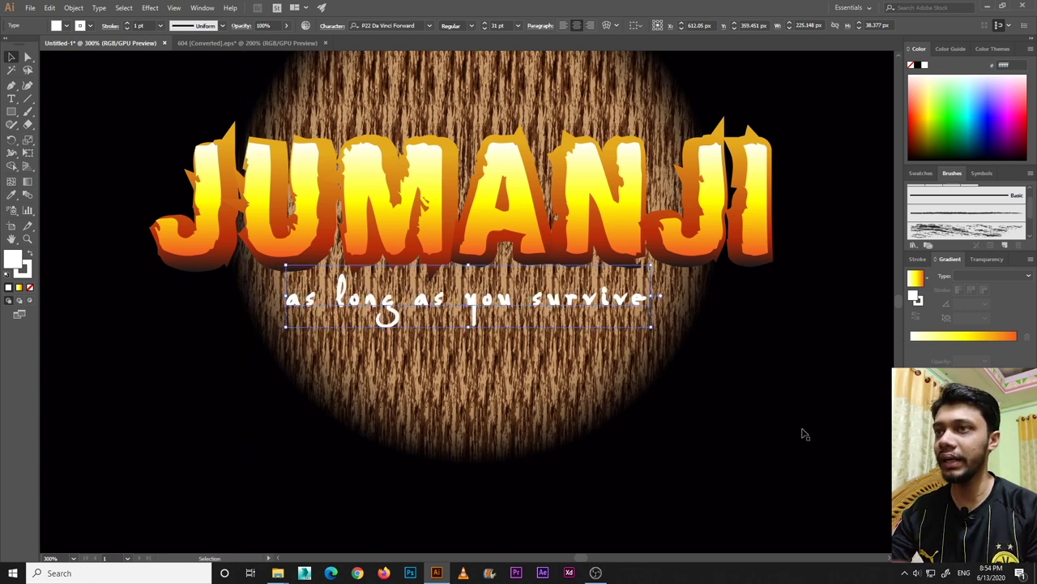
left_click(705, 398)
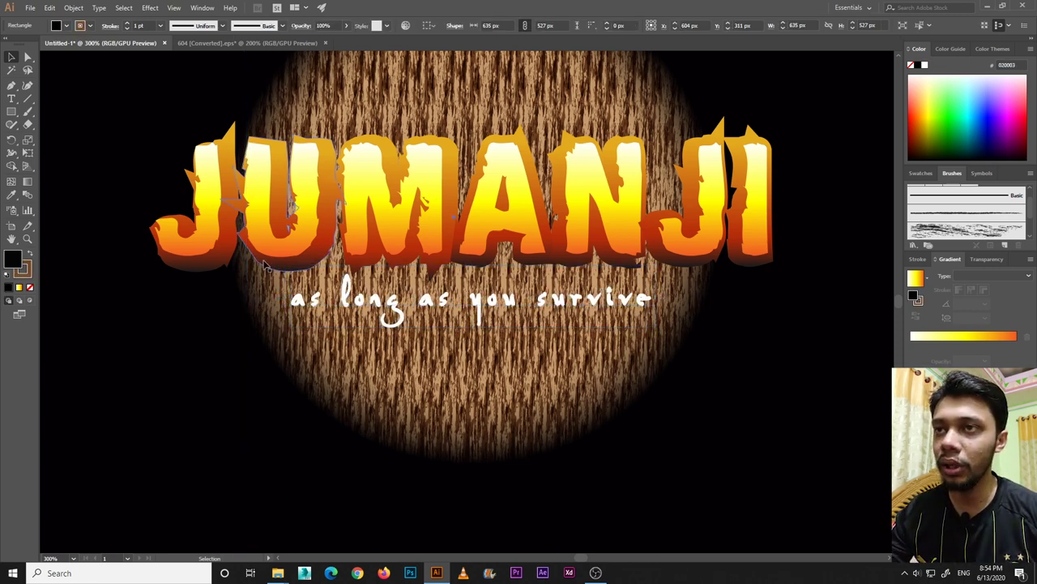
Select all the letter groups of the JUMANJI lettering together with their dark backing
left_click(207, 256)
left_click(282, 249, "shift")
left_click(357, 245, "shift")
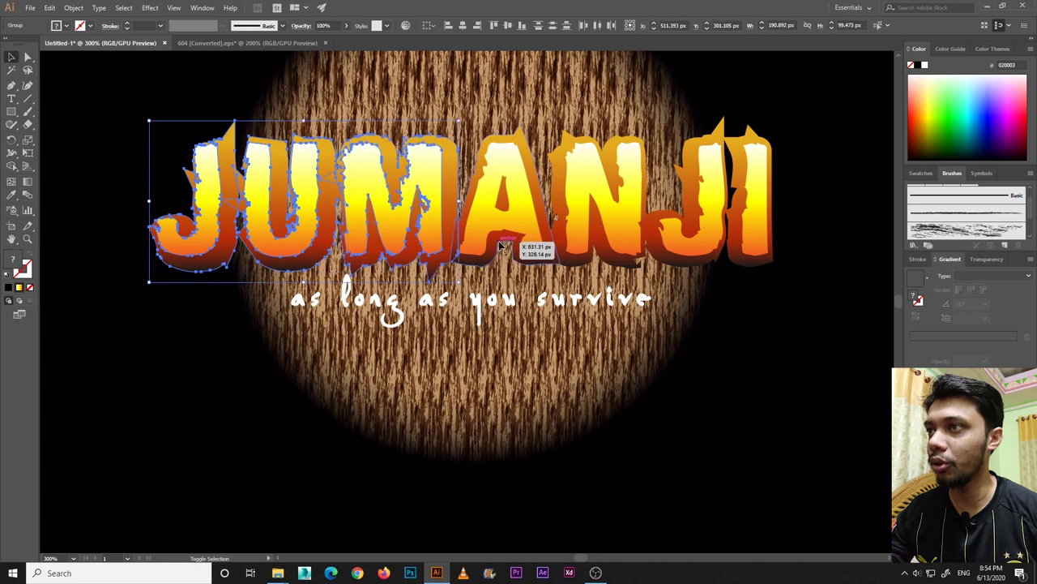
left_click(503, 243, "shift")
left_click(620, 253, "shift")
left_click(689, 243, "shift")
left_click(712, 264, "shift")
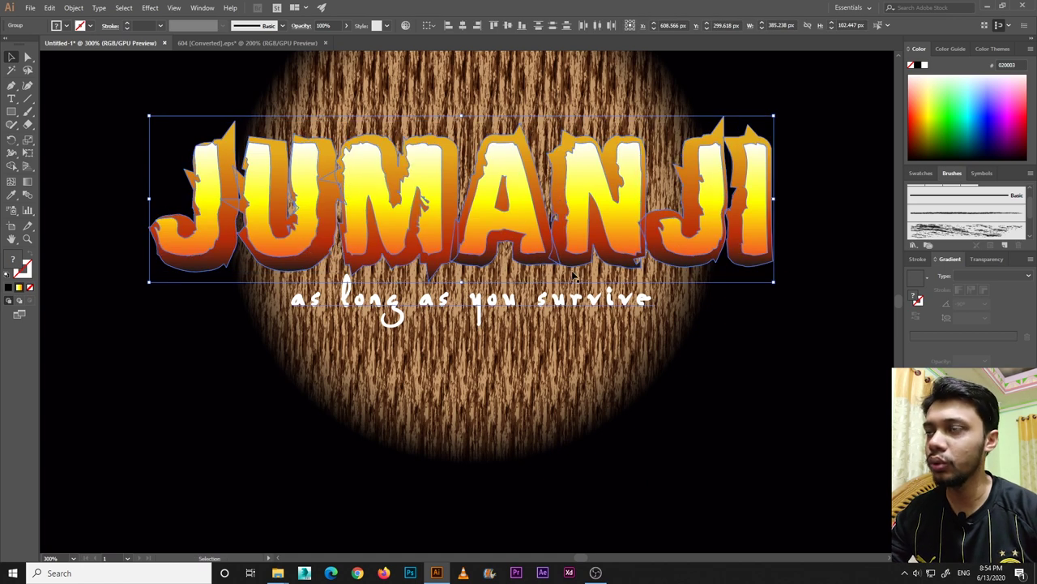
scroll(451, 282, "up", 1)
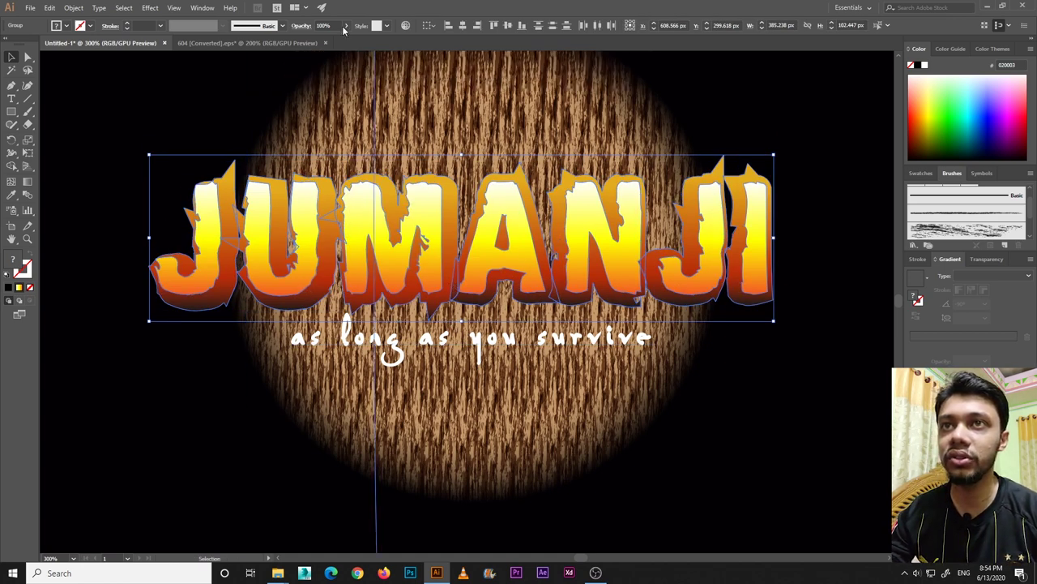
Apply a previewed Drop Shadow to the selected lettering with X offset 0 px, Y offset 5 px and blur 3 px
left_click(150, 7)
mouse_move(182, 130)
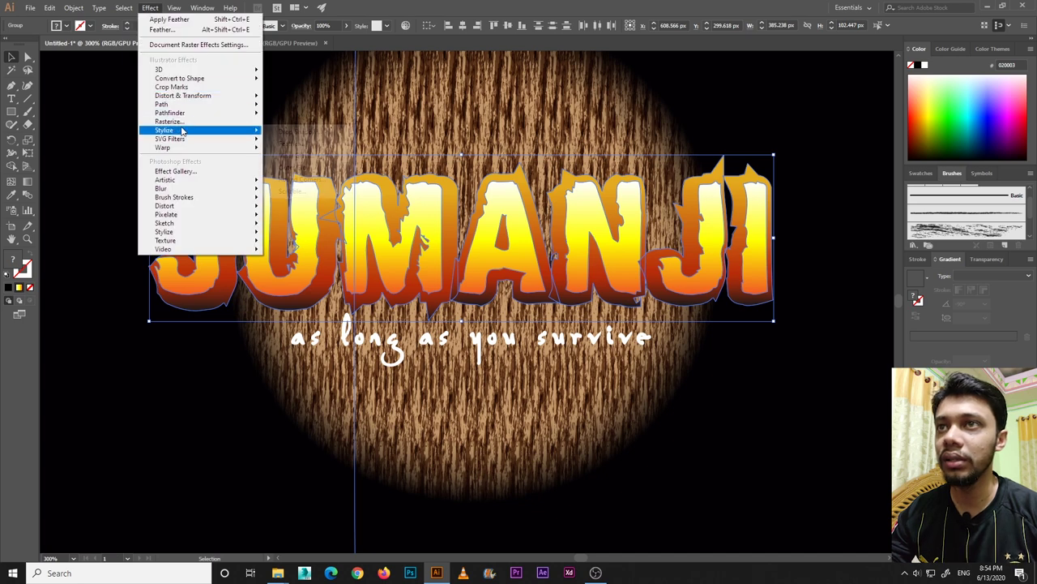
left_click(306, 132)
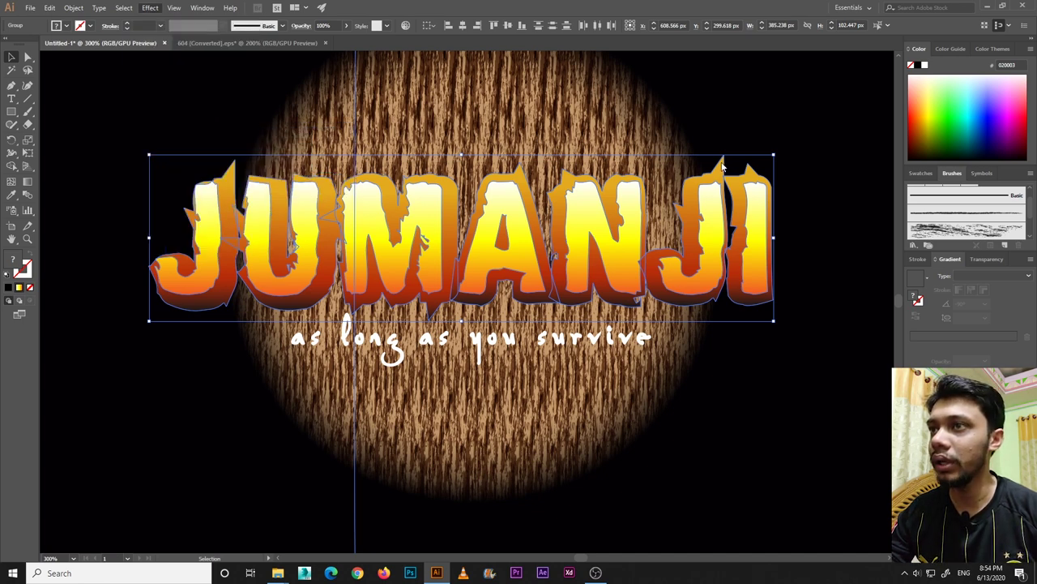
left_click_drag(590, 116, 641, 107)
left_click(558, 233)
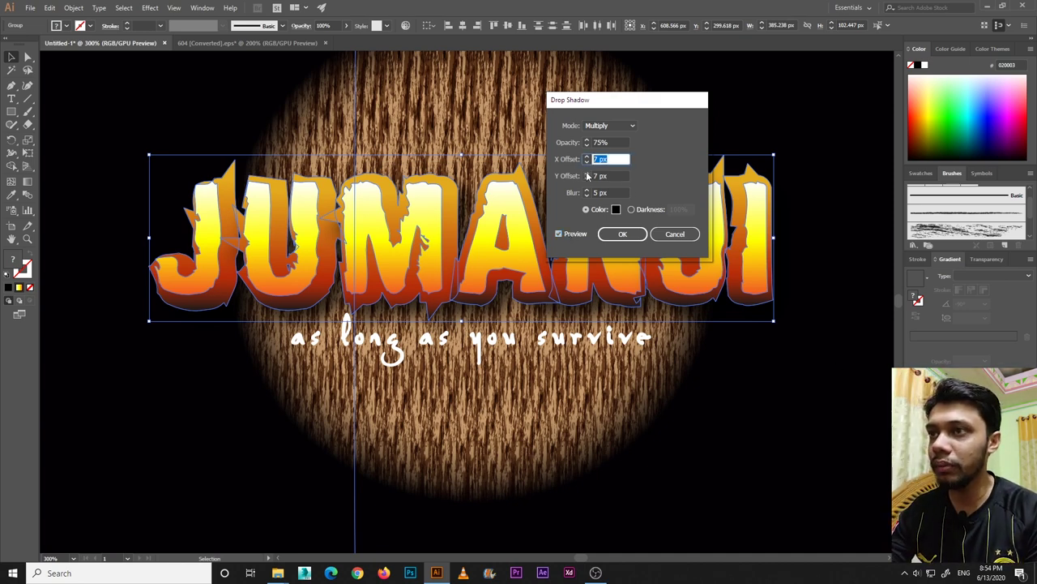
left_click(610, 175)
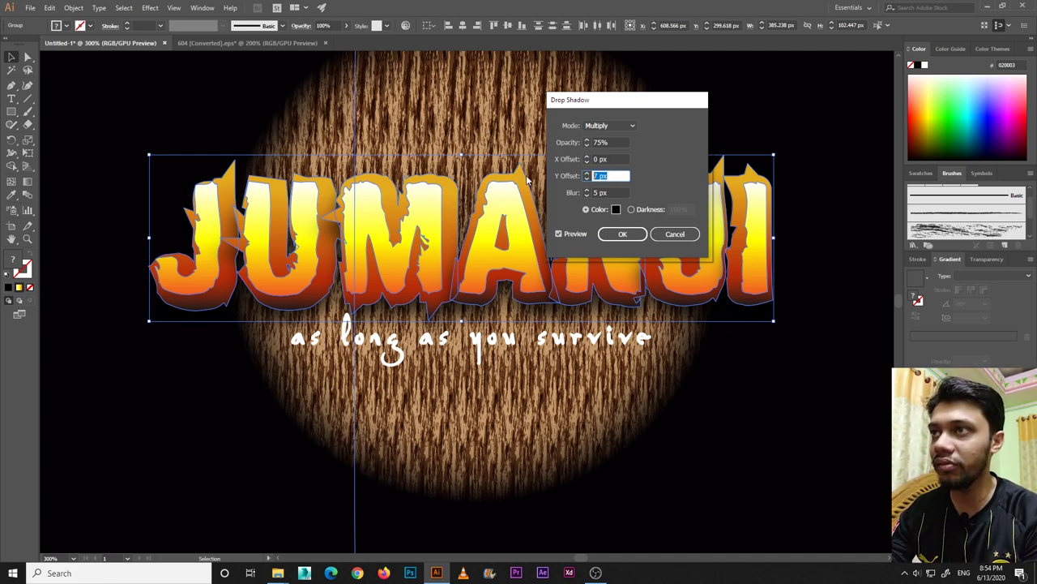
left_click(613, 158)
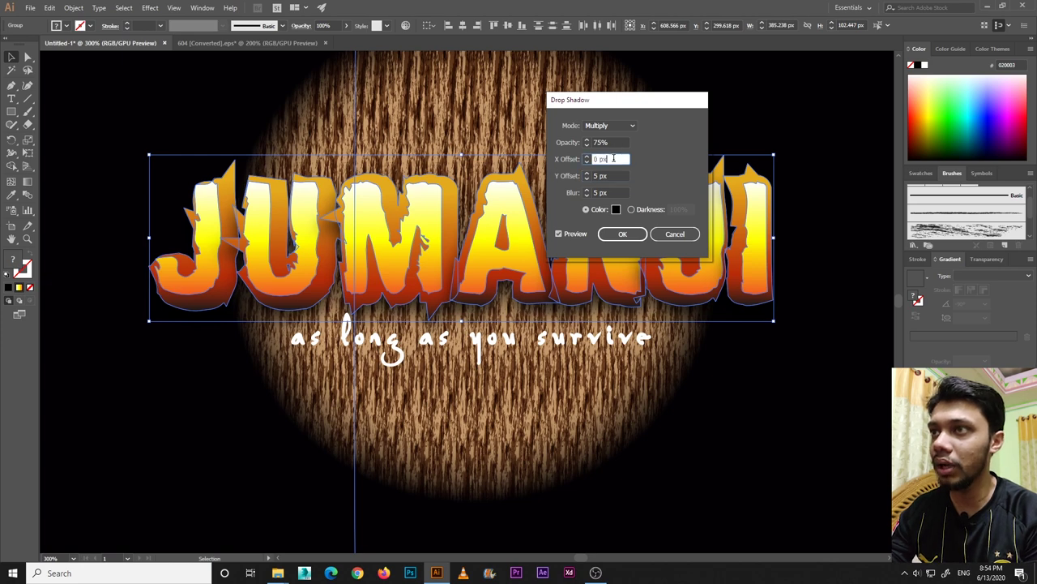
left_click(610, 175)
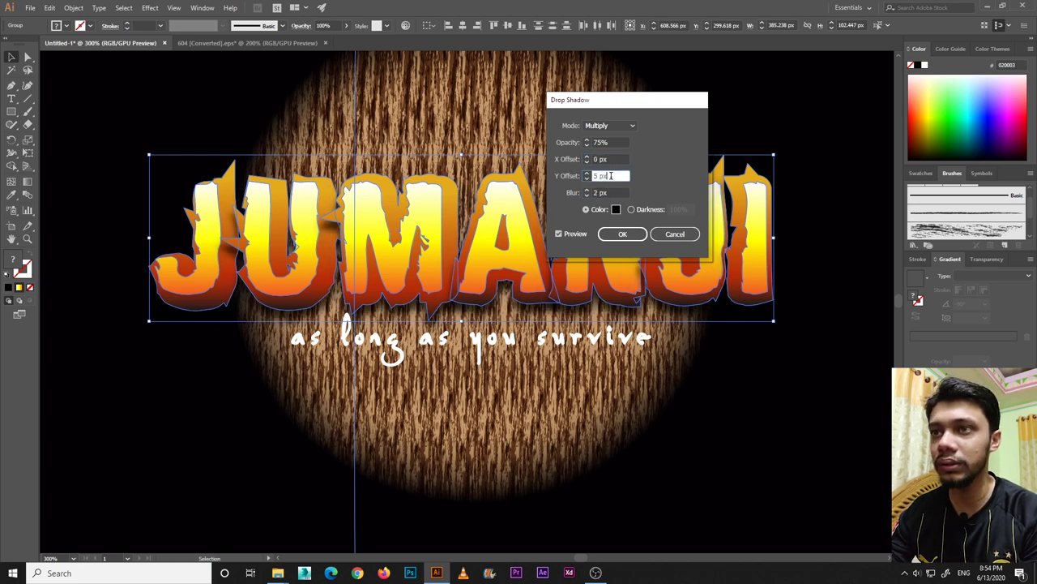
left_click(614, 188)
type("3")
left_click(605, 176)
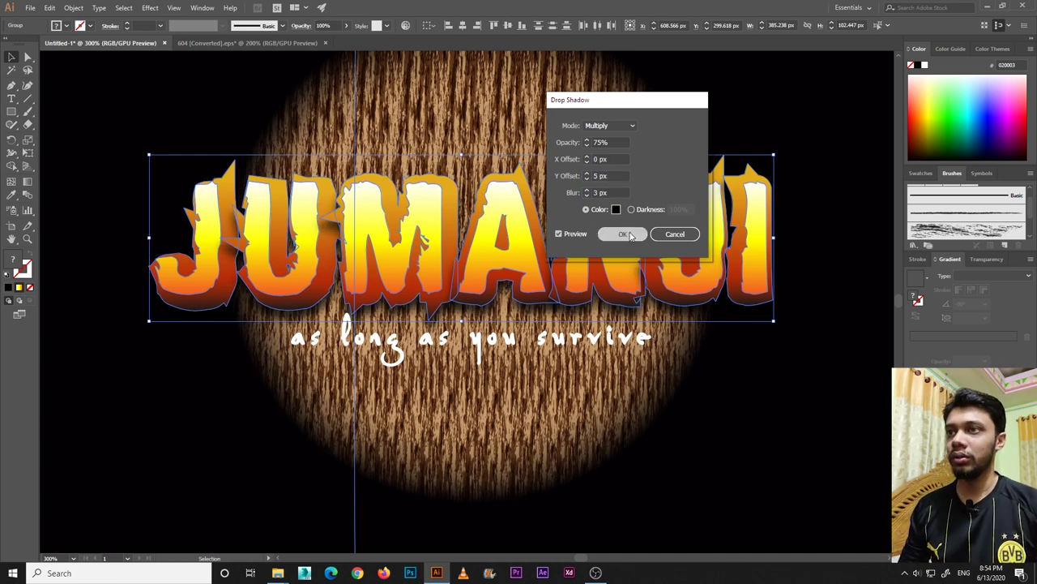
left_click(623, 234)
left_click(744, 413)
Try a small sideways nudge of the tagline beneath the JUMANJI lettering
key("ctrl+minus")
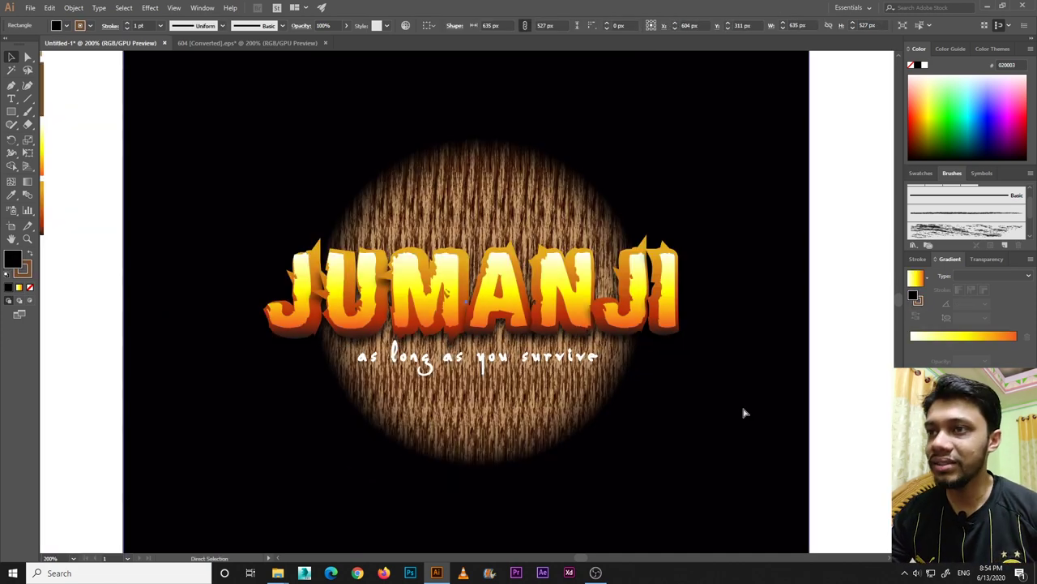
key("ctrl+plus")
left_click_drag(743, 408, 741, 397)
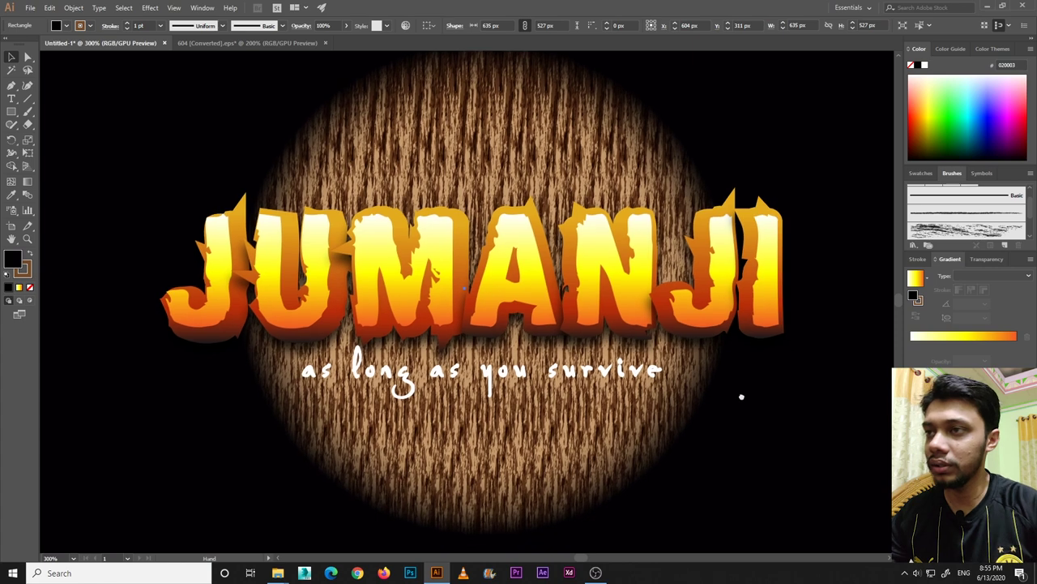
left_click(588, 378)
key("Right")
key("Left")
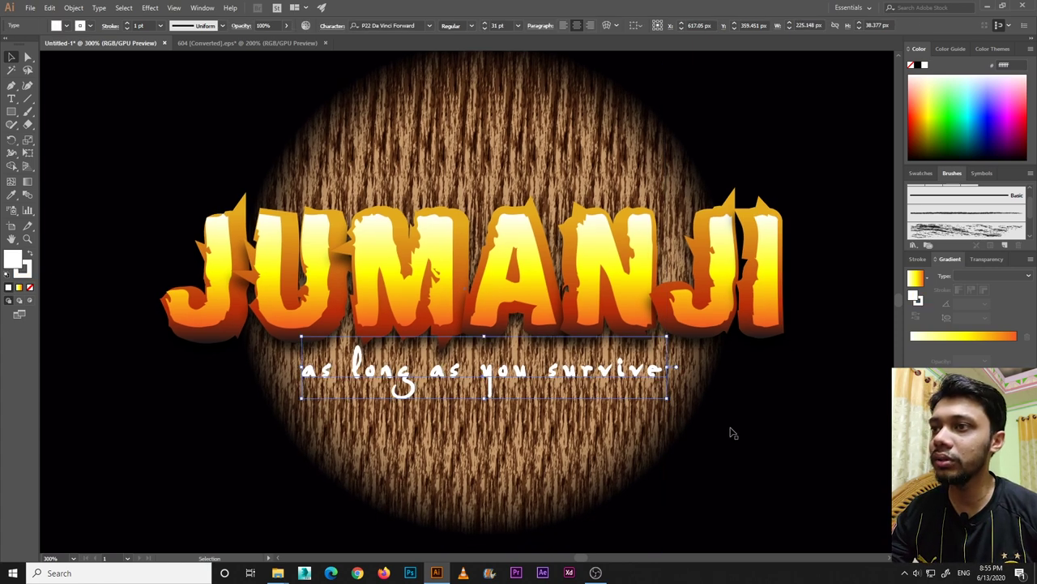
left_click(730, 432)
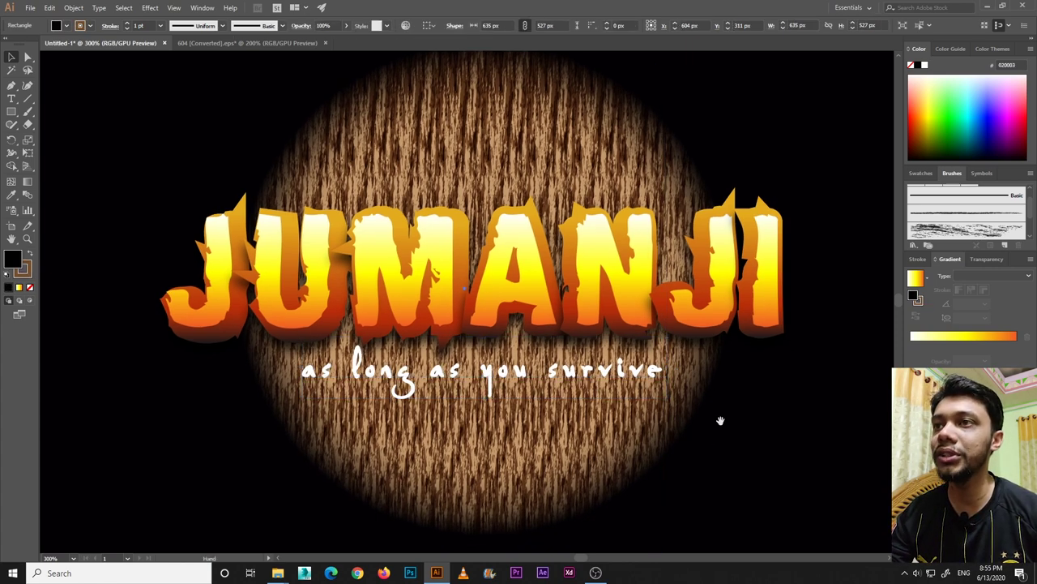
left_click_drag(720, 421, 705, 424)
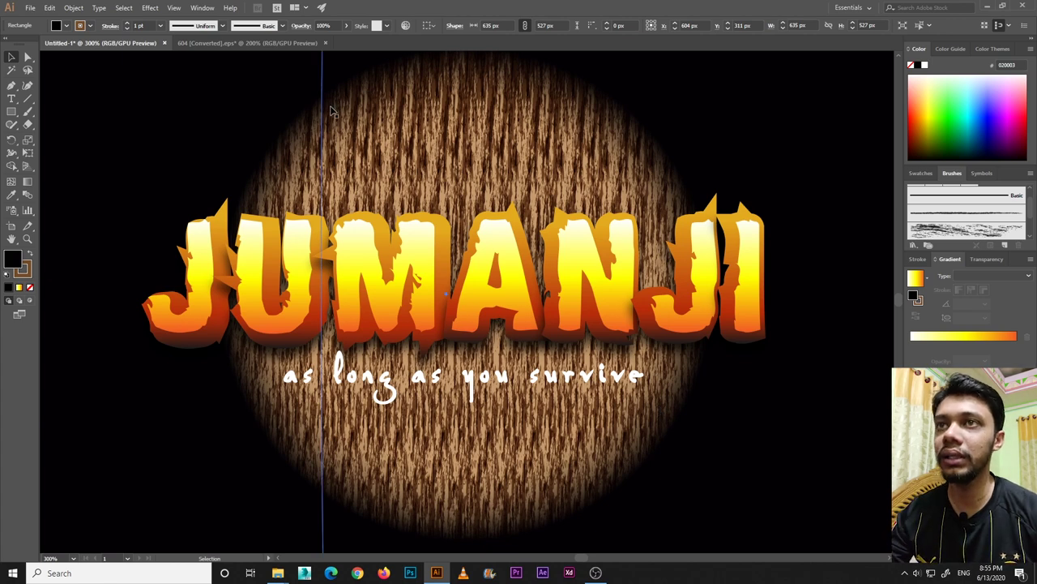
Copy the three monstera leaves from the 604 [Converted].eps document into the Untitled-1 title artwork
left_click(248, 43)
scroll(260, 173, "down", 1)
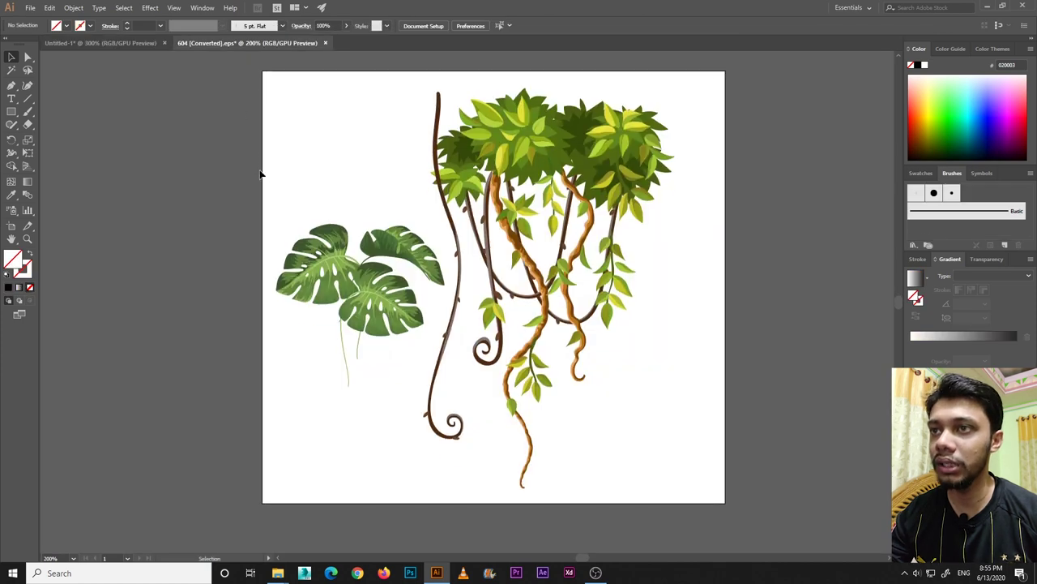
left_click_drag(388, 315, 425, 341)
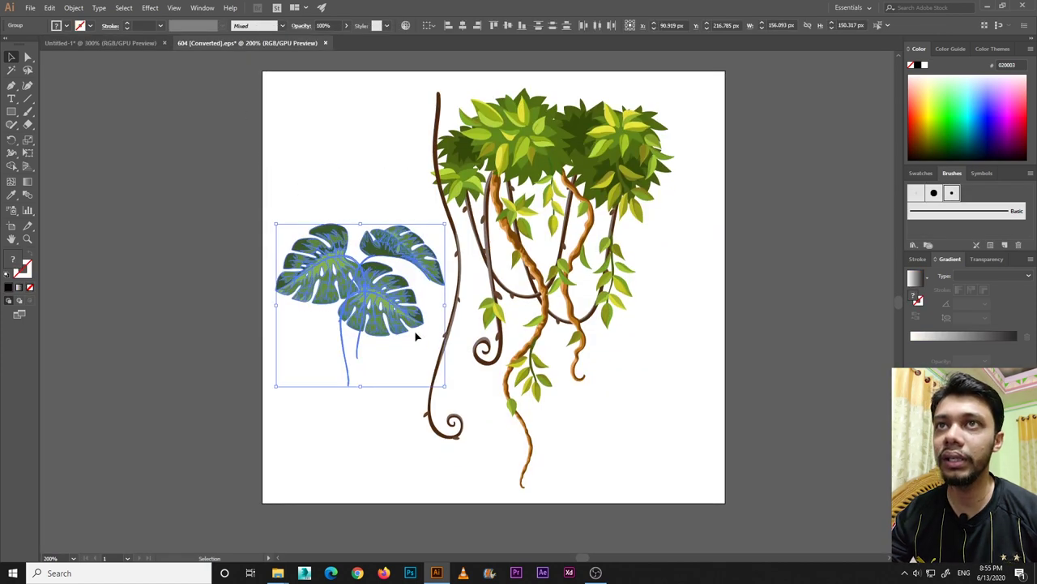
left_click_drag(359, 306, 331, 236)
scroll(362, 236, "up", 1)
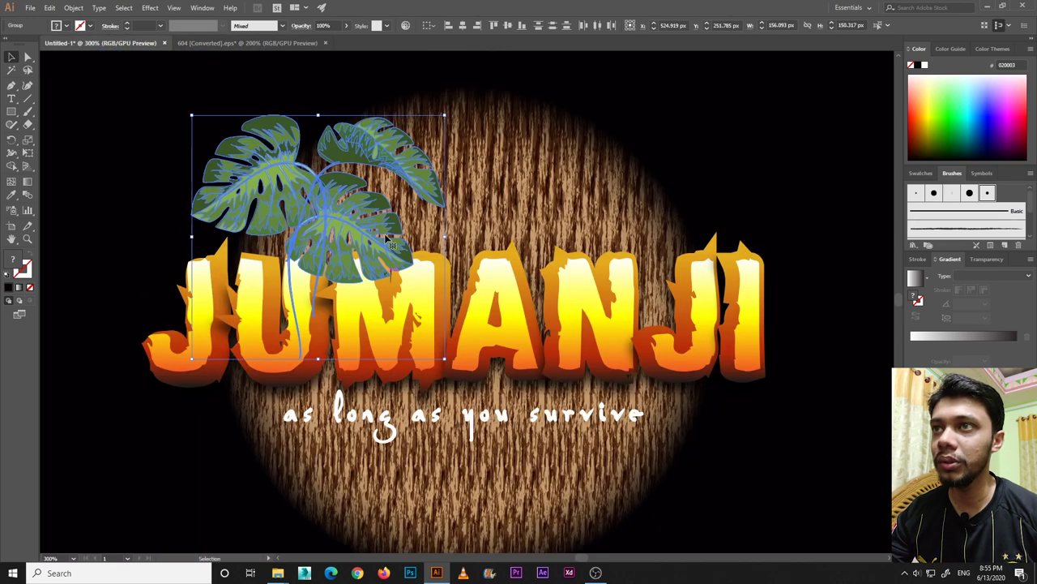
Shrink and slightly rotate the monstera leaves, place them over the first J and U, and send them behind the lettering
left_click_drag(364, 221, 343, 223)
left_click_drag(428, 116, 381, 115)
left_click_drag(300, 230, 284, 226)
key("ctrl+[")
left_click_drag(285, 229, 287, 230)
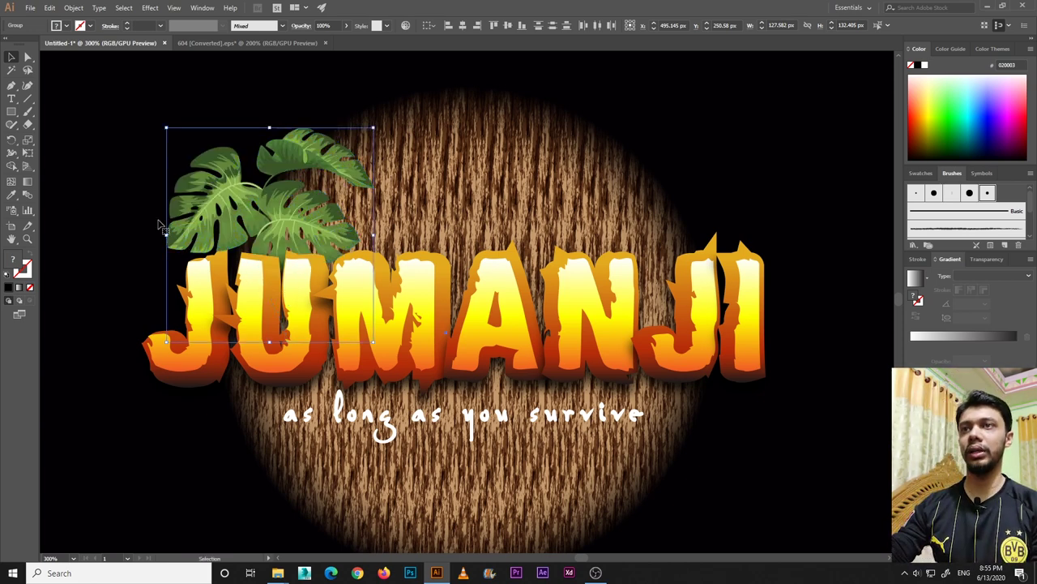
Nudge the whole set of monstera leaves upward so more of it shows above the first J and U
left_click(300, 381)
left_click(317, 208)
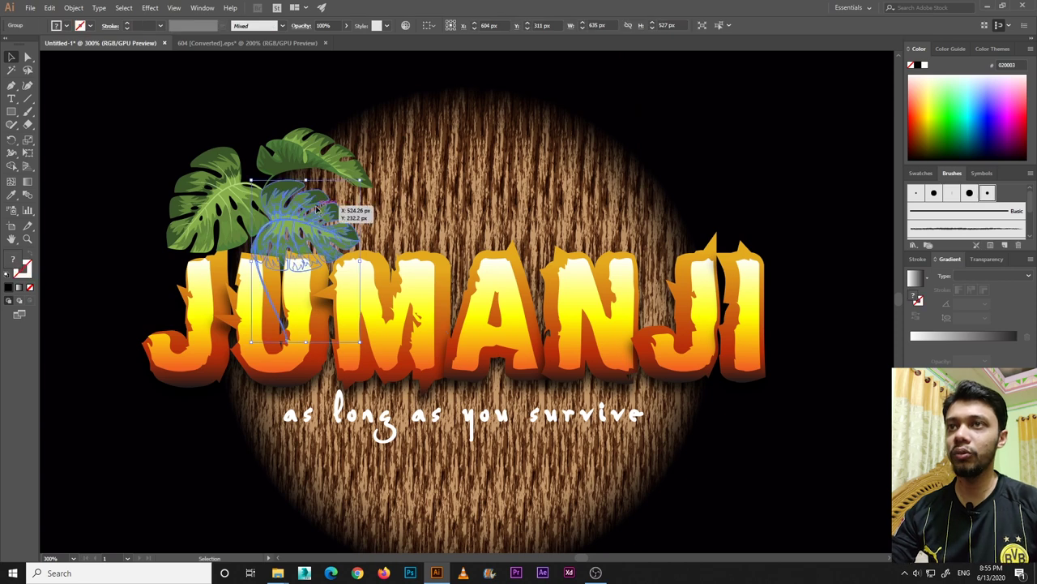
left_click(232, 196, "shift")
left_click_drag(254, 192, 290, 151)
key("Up")
key("Up")
key("Up")
key("Up")
key("Up")
key("Up")
key("Up")
key("Up")
key("Up")
key("Up")
key("Up")
key("Up")
key("Up")
key("Right")
key("Left")
key("Left")
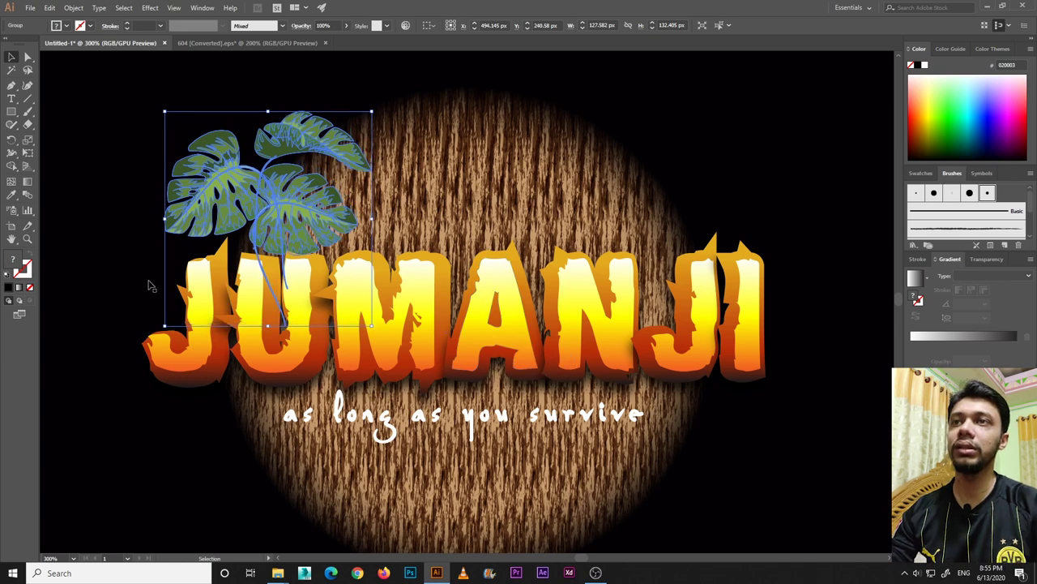
left_click(129, 299)
Copy the hanging vine foliage group from 604 [Converted].eps and paste it into the Untitled-1 title artwork
left_click(247, 42)
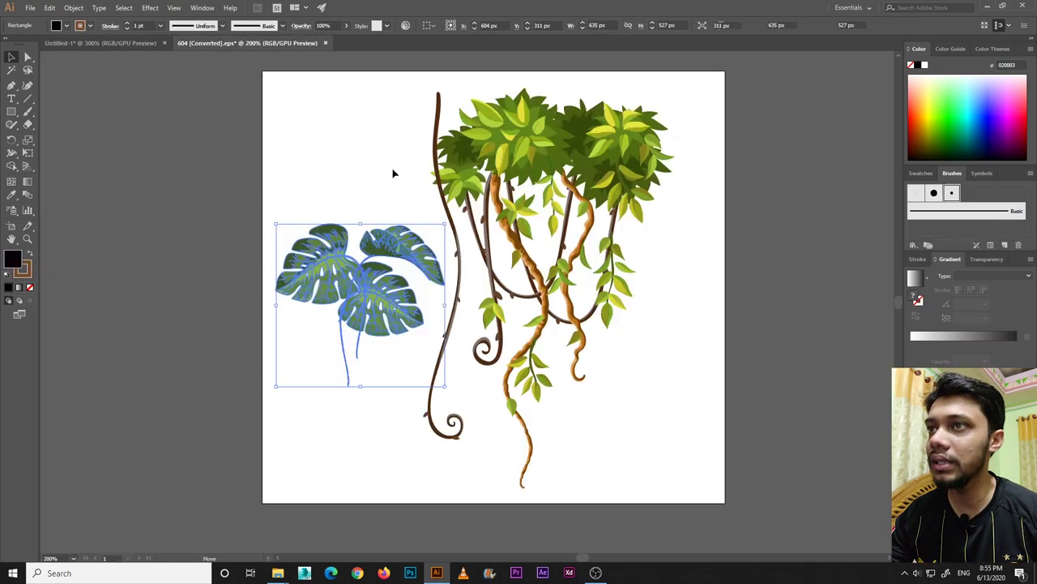
left_click(394, 169)
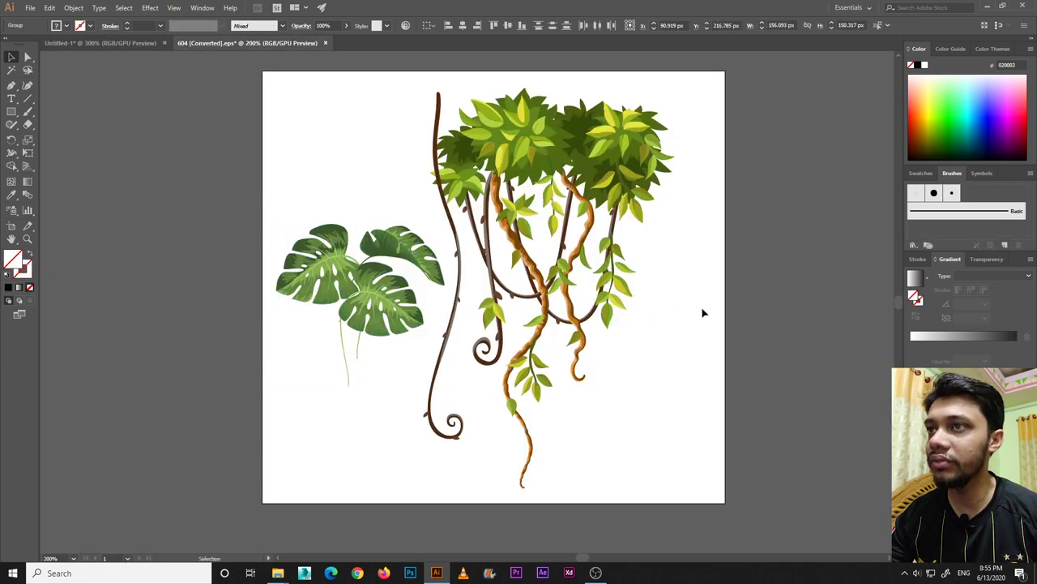
left_click(484, 124)
key("a")
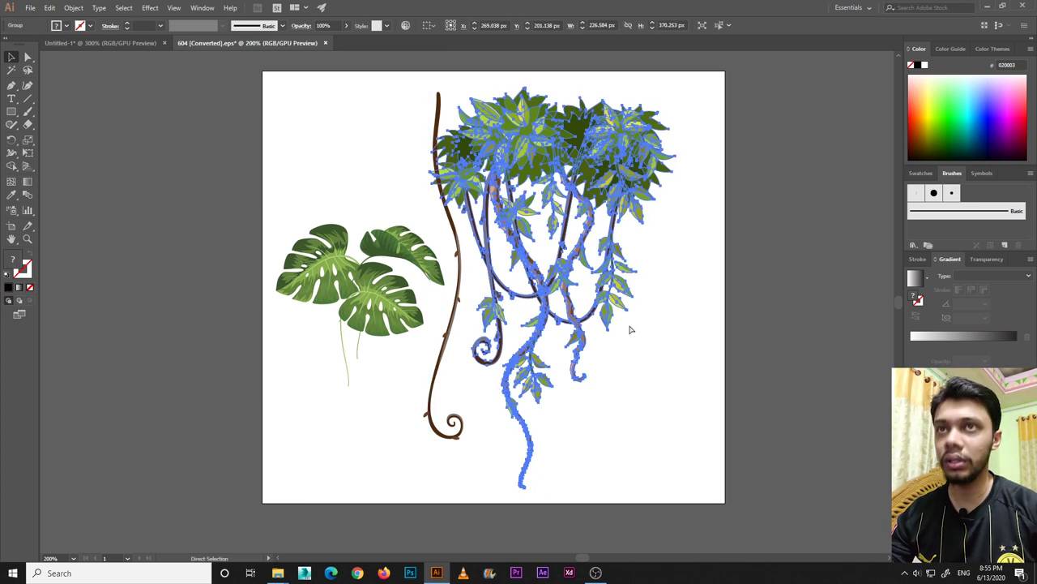
left_click(138, 43)
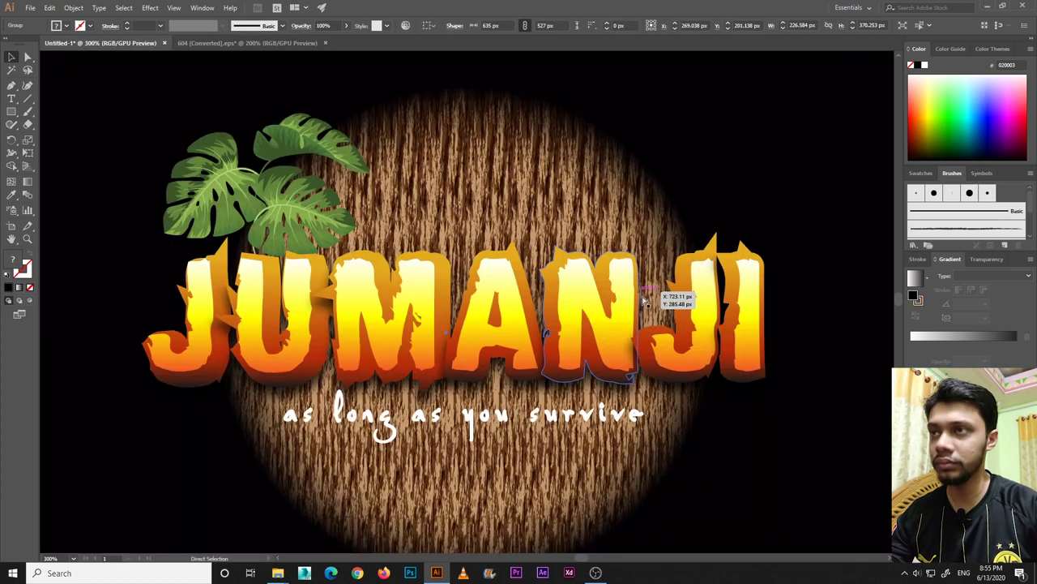
key("ctrl+v")
Turn the vine foliage sideways, scale it to about 272 by 166 px and place its leafy end beside the final I
left_click_drag(558, 115, 604, 295)
left_click_drag(701, 174, 811, 547)
left_click_drag(739, 409, 737, 258)
left_click_drag(808, 143, 730, 193)
left_click_drag(687, 314, 795, 294)
Arrange the vine foliage behind the JUMANJI lettering but in front of the wood-textured circle
key("a")
key("ctrl+[")
key("ctrl+[")
left_click(775, 142)
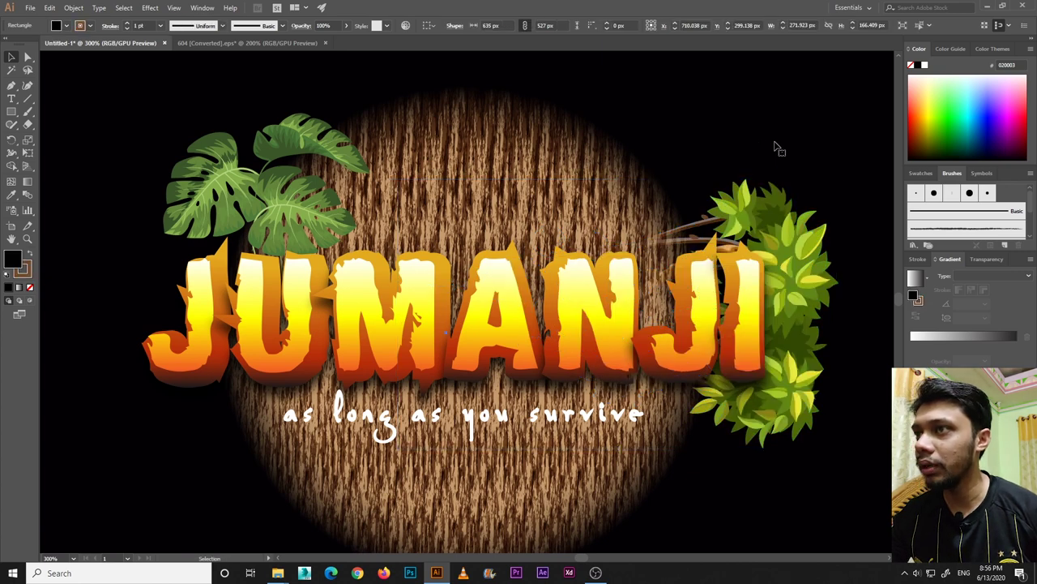
left_click(610, 217)
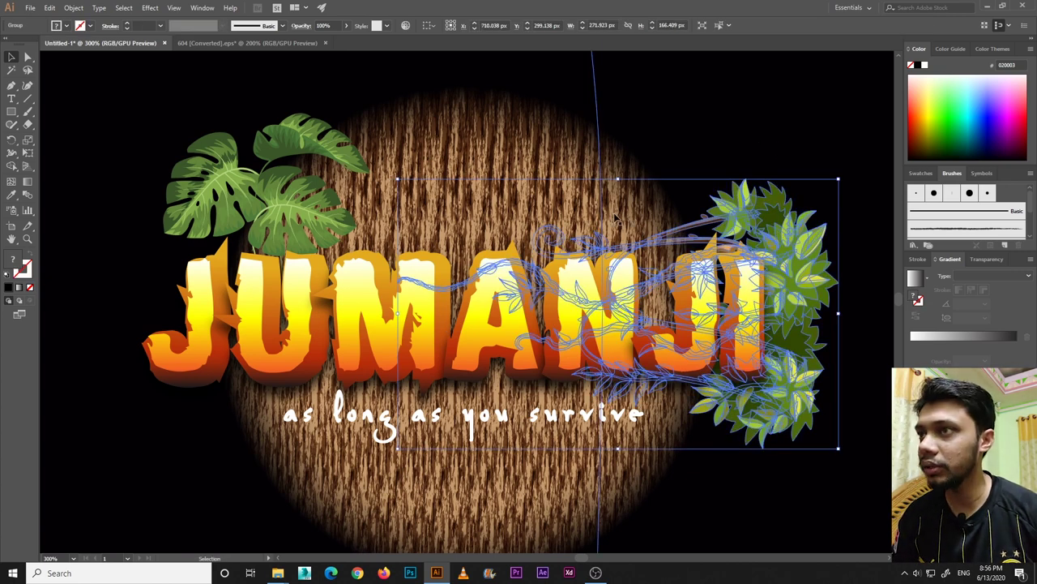
key("ctrl+]")
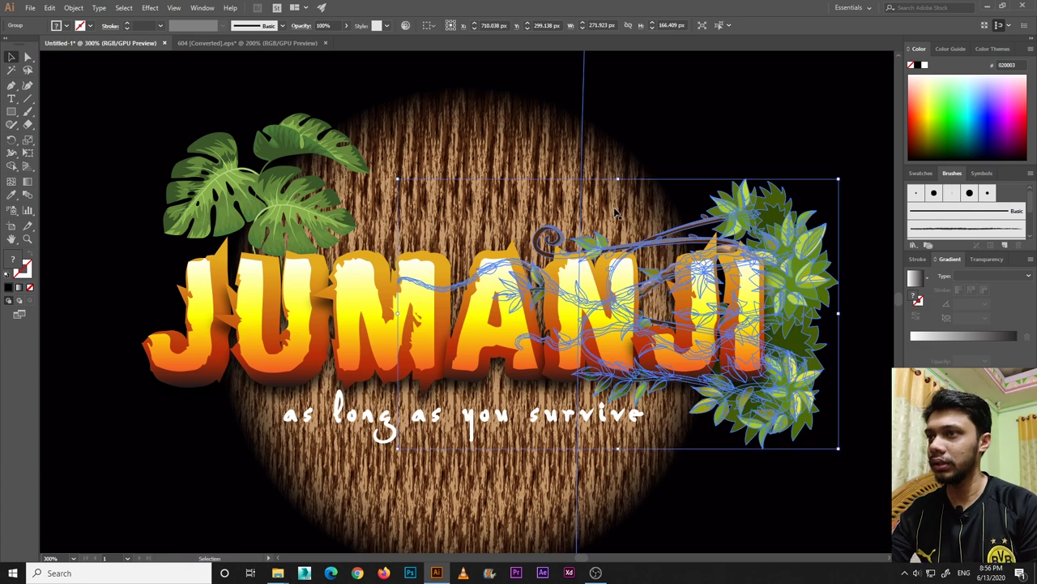
left_click(721, 167)
Move the vine foliage further right so its leaves extend past the final I
left_click_drag(766, 277, 770, 275)
left_click(799, 254)
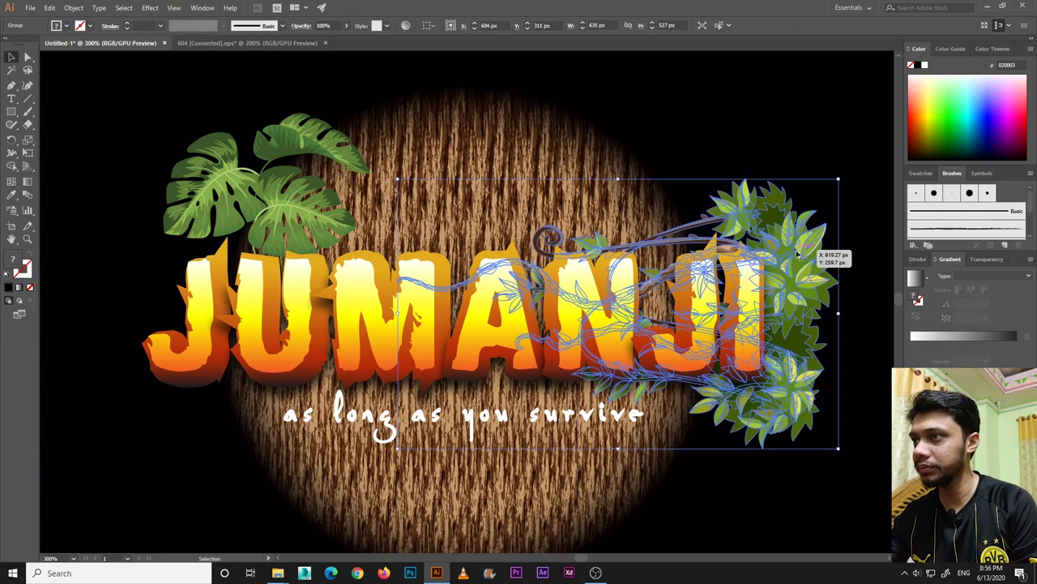
left_click_drag(798, 254, 837, 255)
left_click(732, 178)
left_click_drag(732, 177, 709, 171)
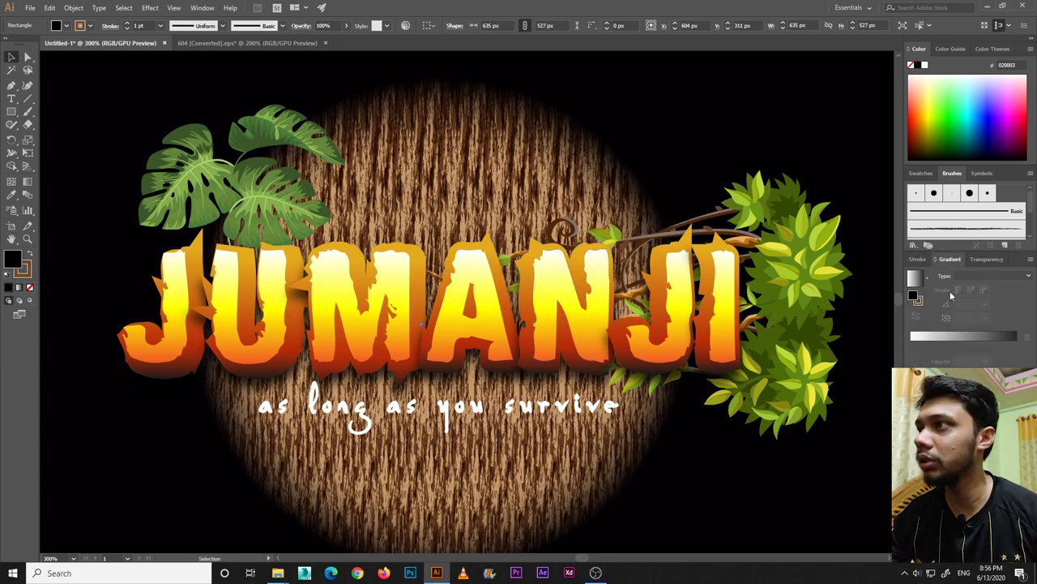
Add the butterfly from the Nature symbol library above the second J and scale it to about 56 by 50.4 px
left_click(982, 173)
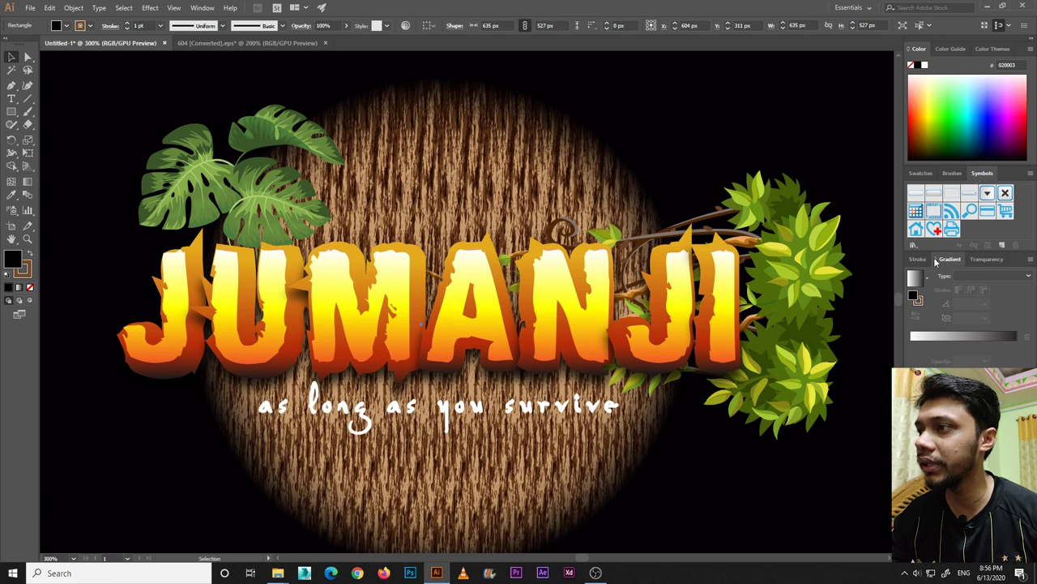
left_click(915, 246)
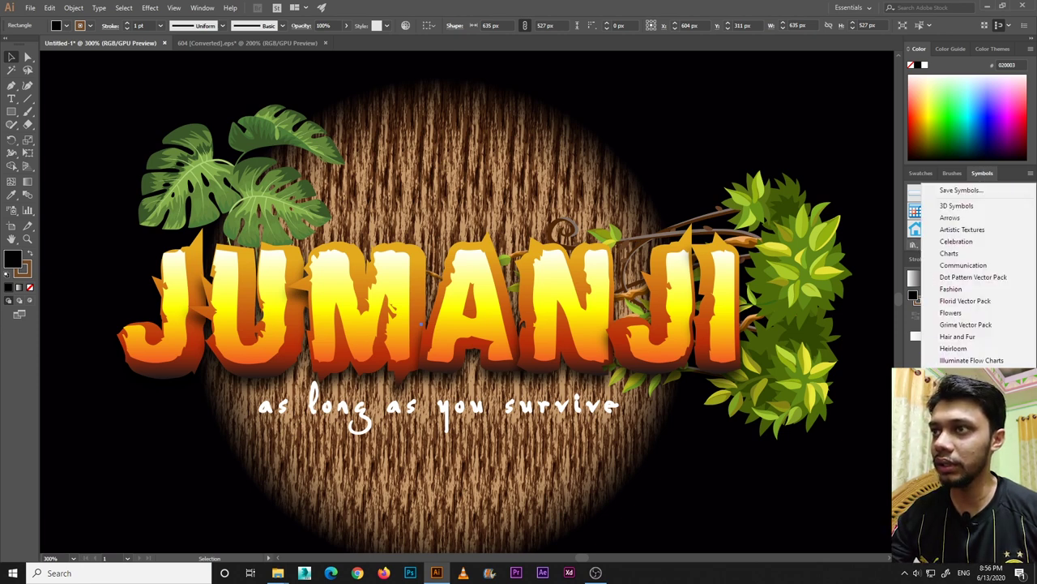
left_click(949, 443)
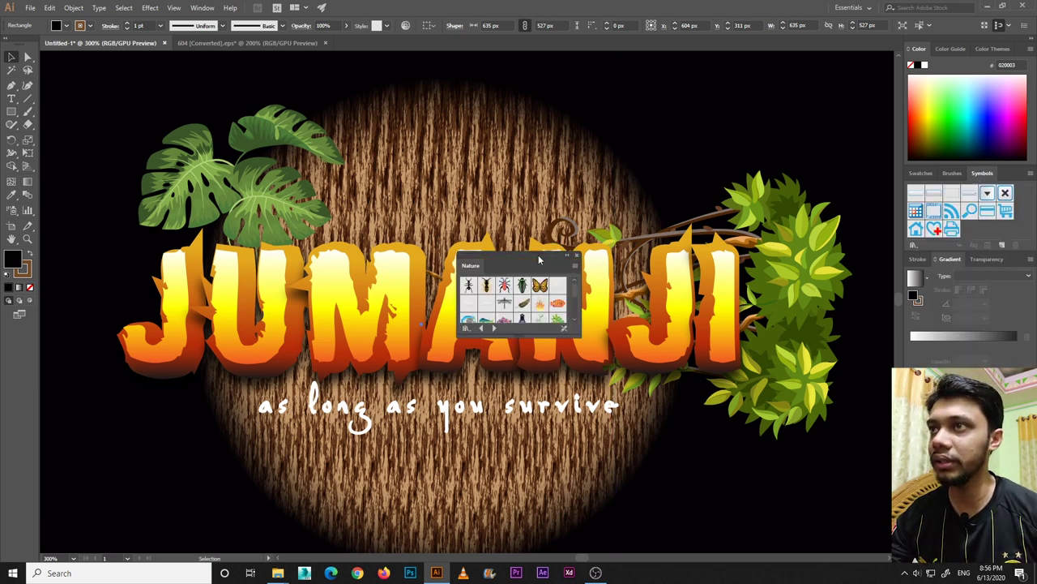
left_click_drag(539, 259, 455, 98)
left_click_drag(596, 168, 644, 203)
left_click_drag(686, 231, 652, 196)
Apply a 3D Rotate effect of -10°, -54° and 9° to the butterfly and perch it between the N and second J
left_click(150, 7)
mouse_move(154, 70)
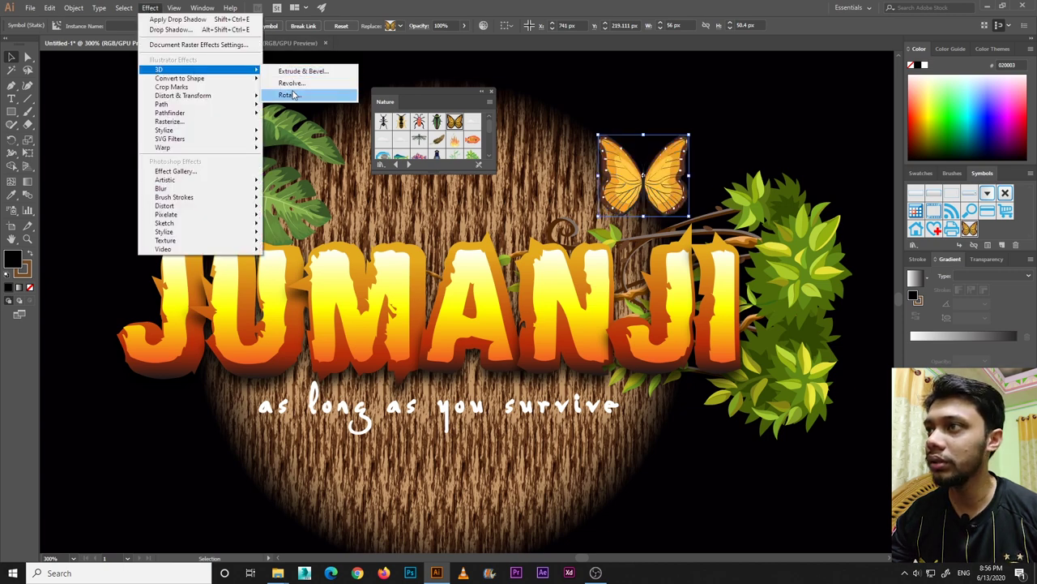
left_click(292, 94)
left_click(752, 256)
left_click_drag(771, 177, 782, 168)
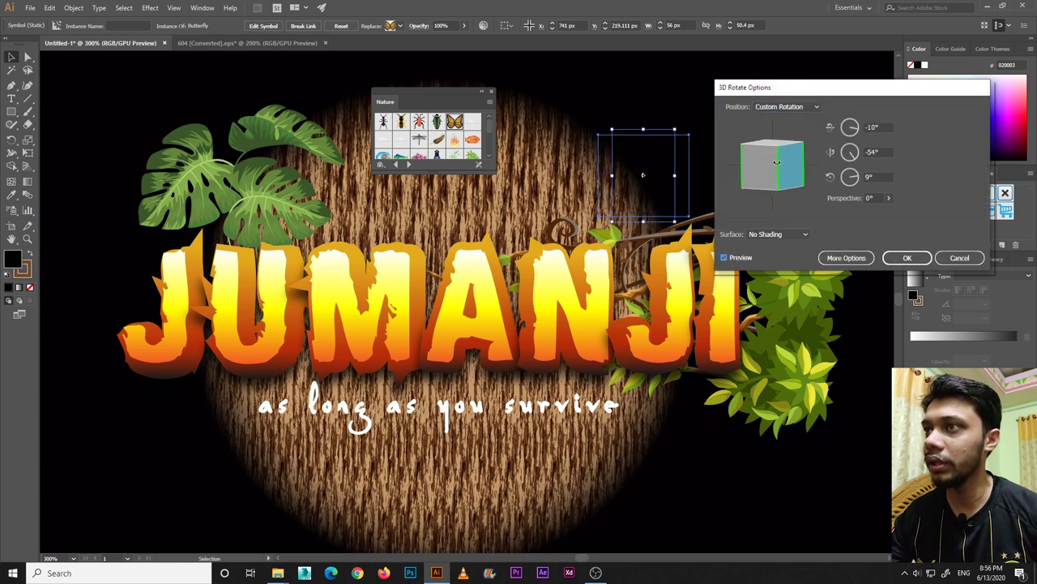
left_click(907, 258)
left_click_drag(645, 174, 634, 248)
left_click(679, 134)
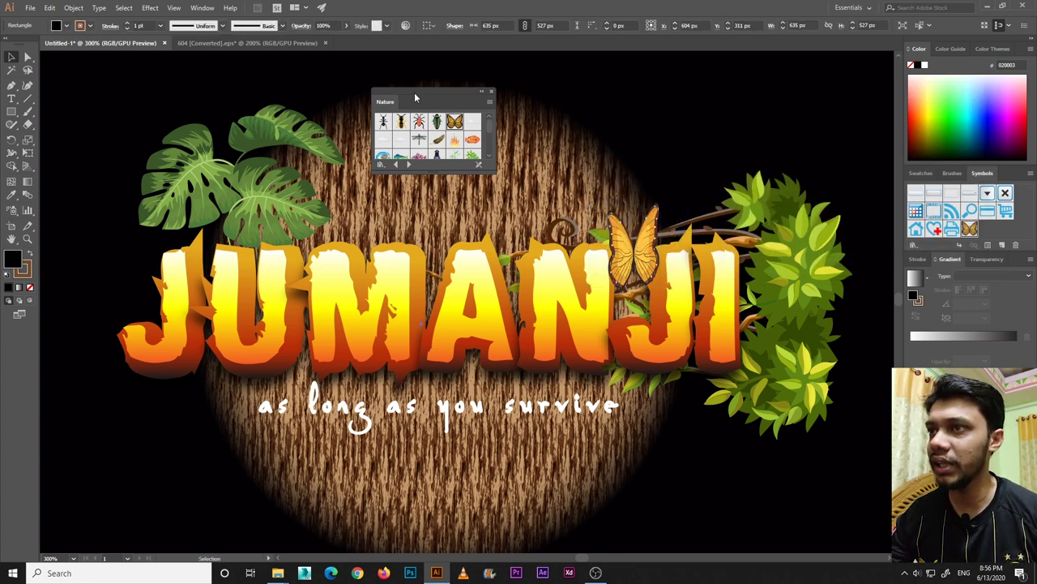
left_click_drag(415, 98, 621, 84)
left_click_drag(624, 157, 626, 175)
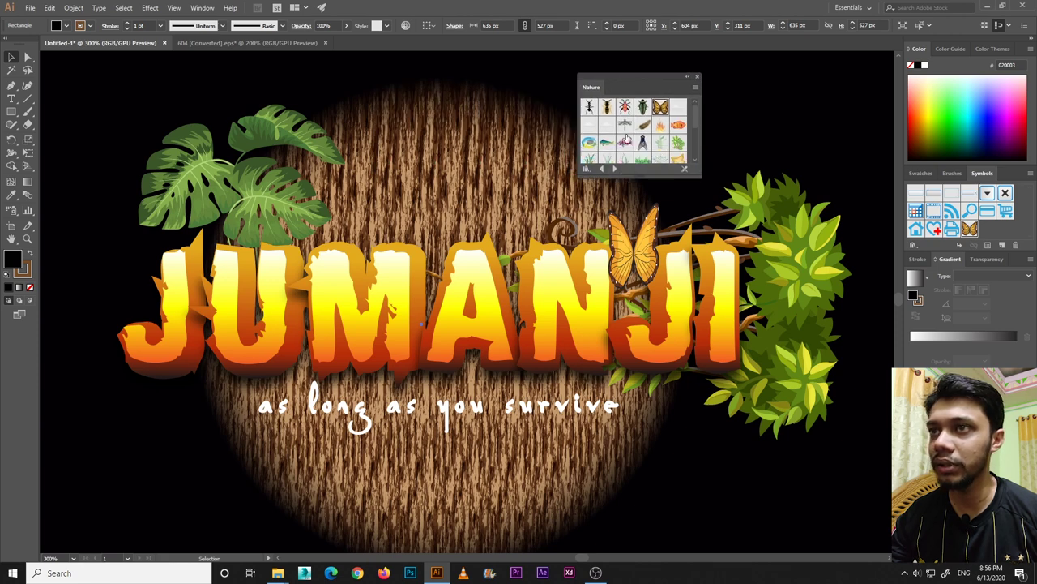
left_click_drag(624, 106, 418, 218)
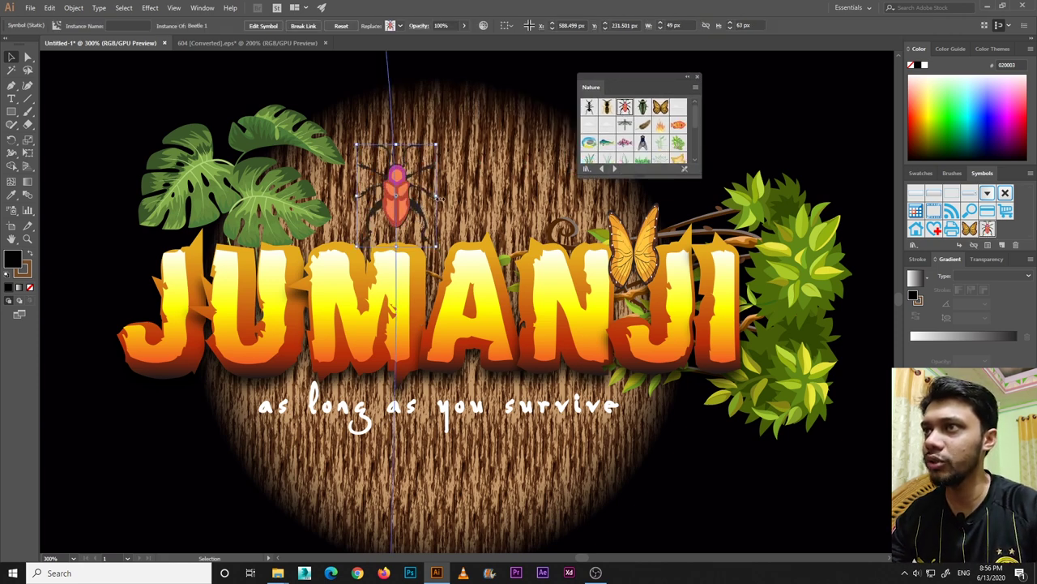
key("Delete")
Add the green beetle symbol from the Nature library, scale it down on the first J's stem and close the library
left_click_drag(642, 106, 205, 357)
left_click(12, 56)
left_click_drag(237, 390, 175, 329)
left_click(149, 437)
left_click(186, 358)
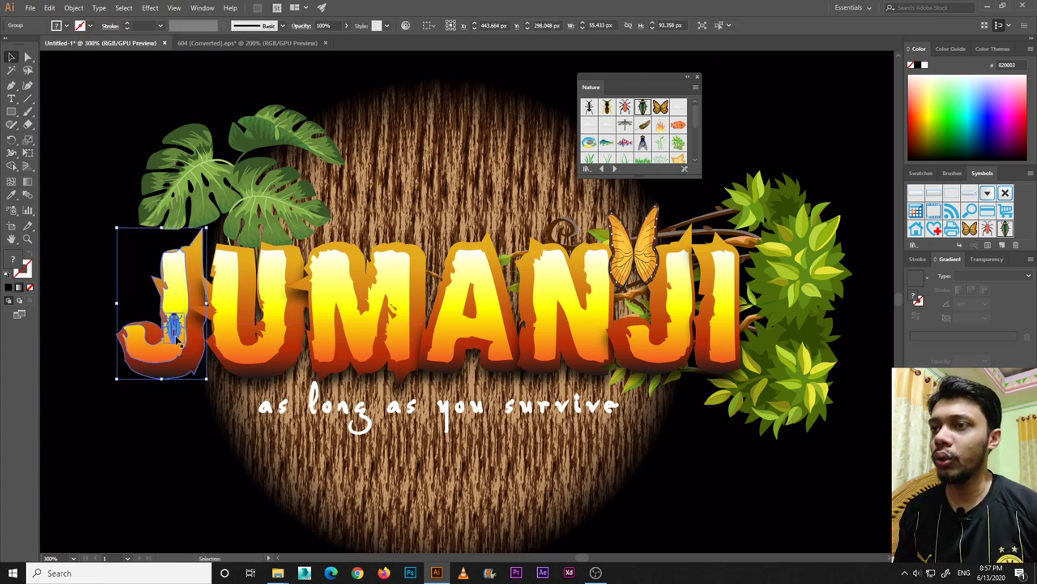
left_click(180, 438)
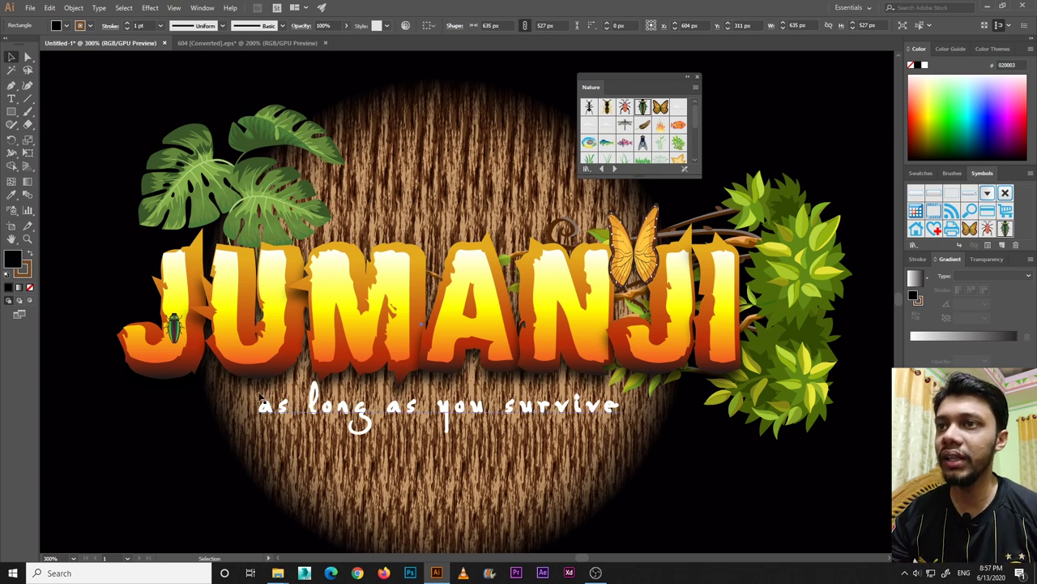
left_click(393, 303)
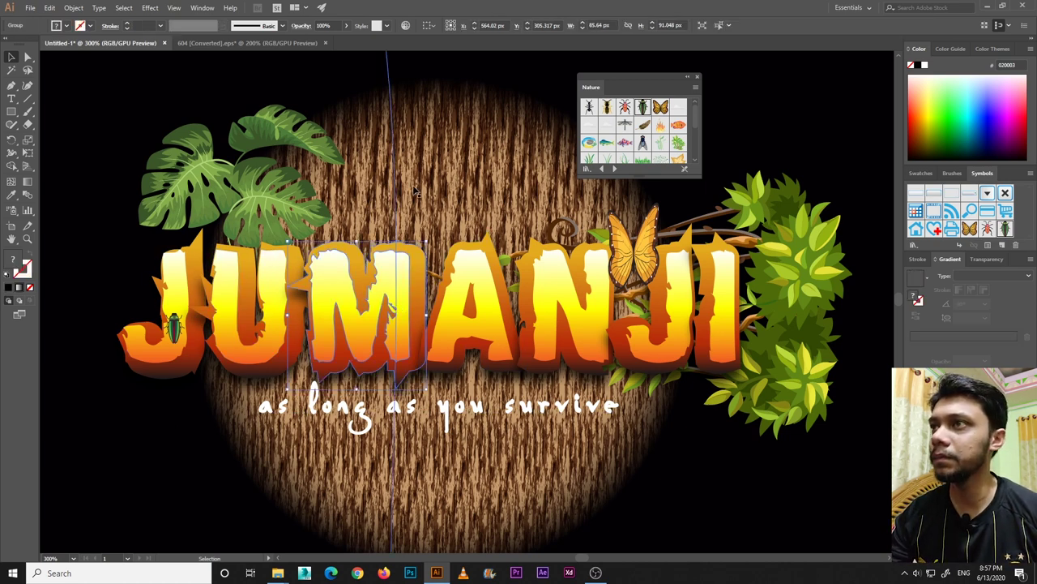
left_click(415, 180)
left_click(697, 77)
Copy the long thin curled vine from 604 [Converted].eps and paste it into the Untitled-1 title artwork
left_click(248, 43)
left_click(316, 342)
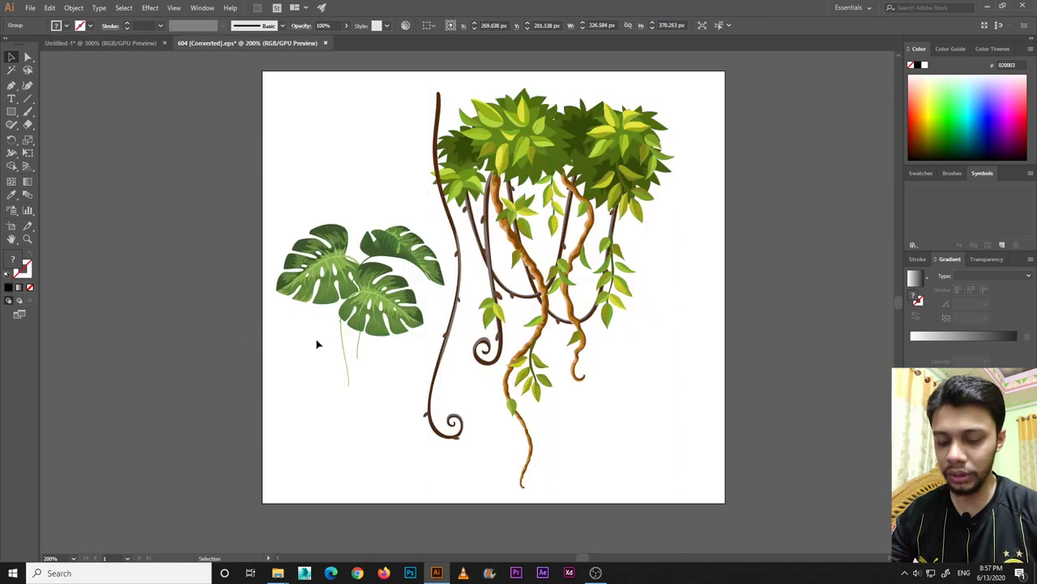
left_click(446, 357)
left_click(102, 43)
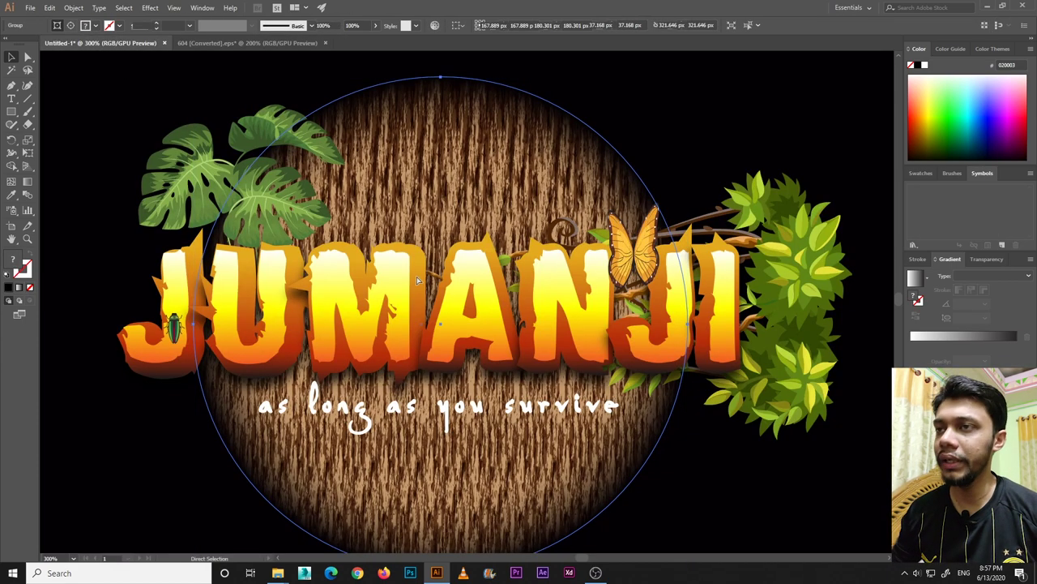
key("ctrl+v")
Turn the thin vine horizontal and place it across the lettering with its curled end extending past the first J
key("ctrl+minus")
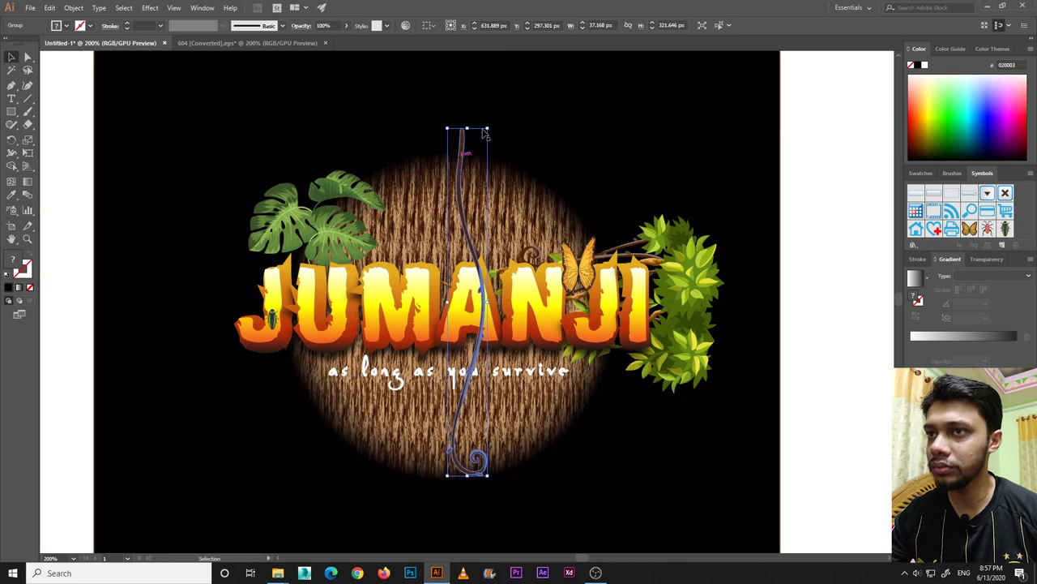
left_click_drag(484, 134, 659, 337)
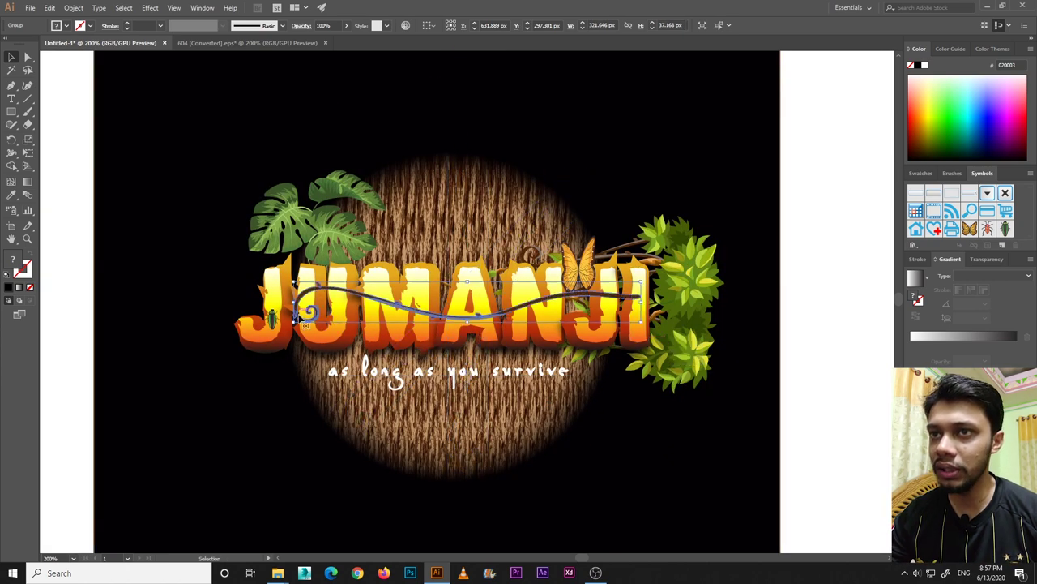
left_click_drag(306, 320, 256, 339)
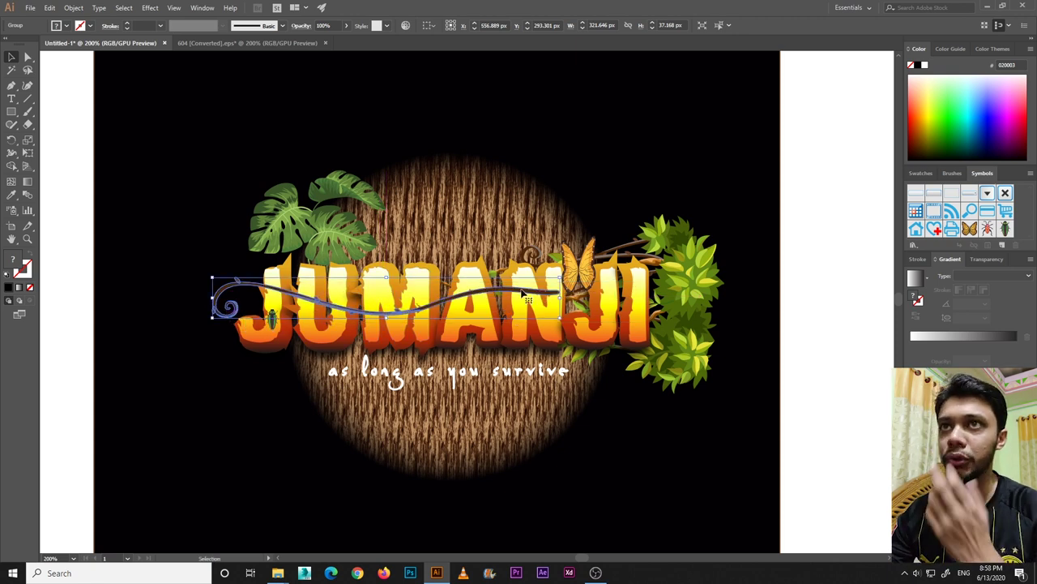
Move the thin vine group down Layer 1's stacking order, below the five uppermost letter groups
left_click(203, 8)
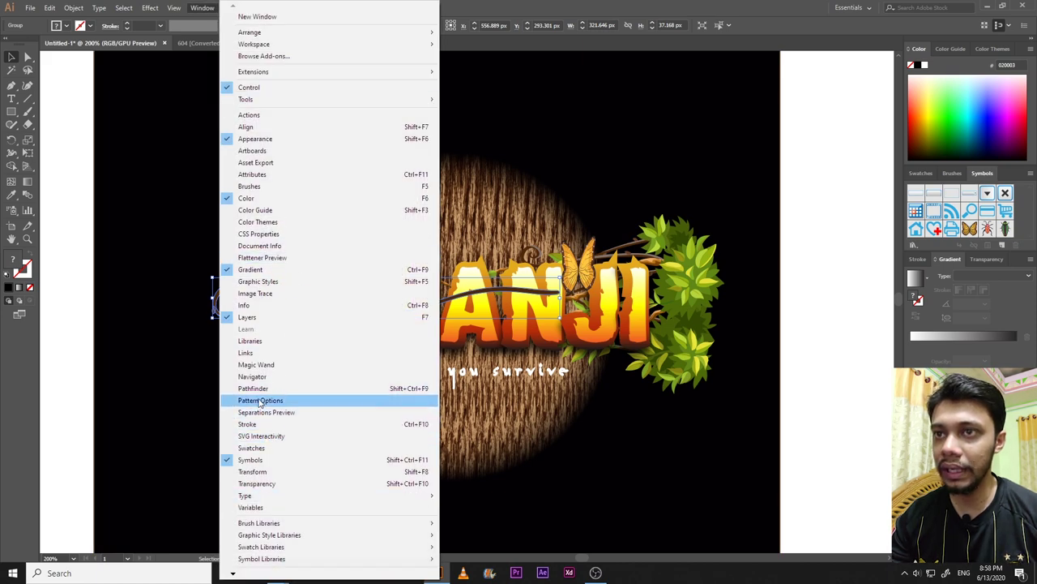
left_click(259, 321)
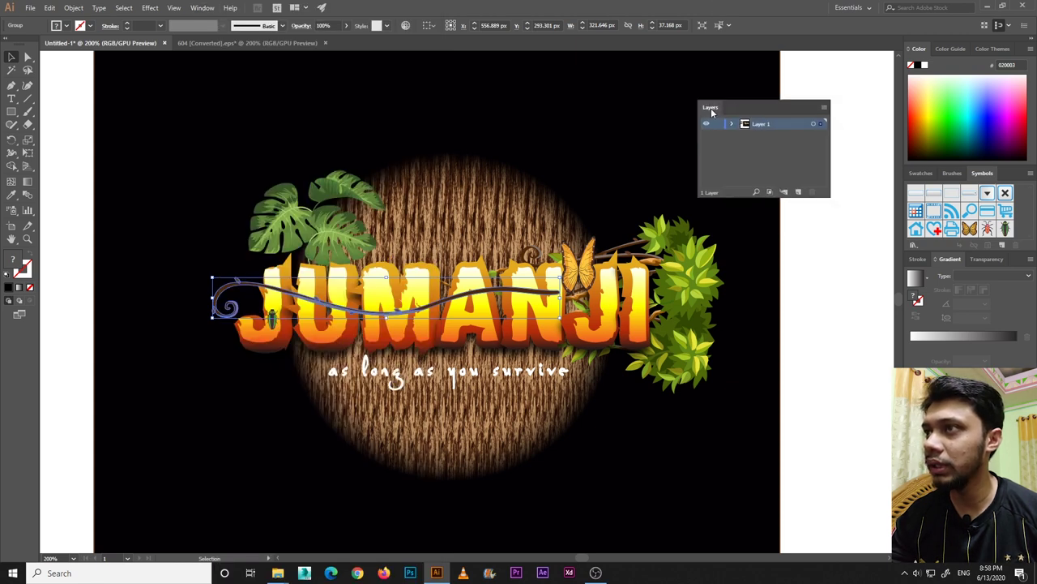
left_click_drag(749, 216, 752, 394)
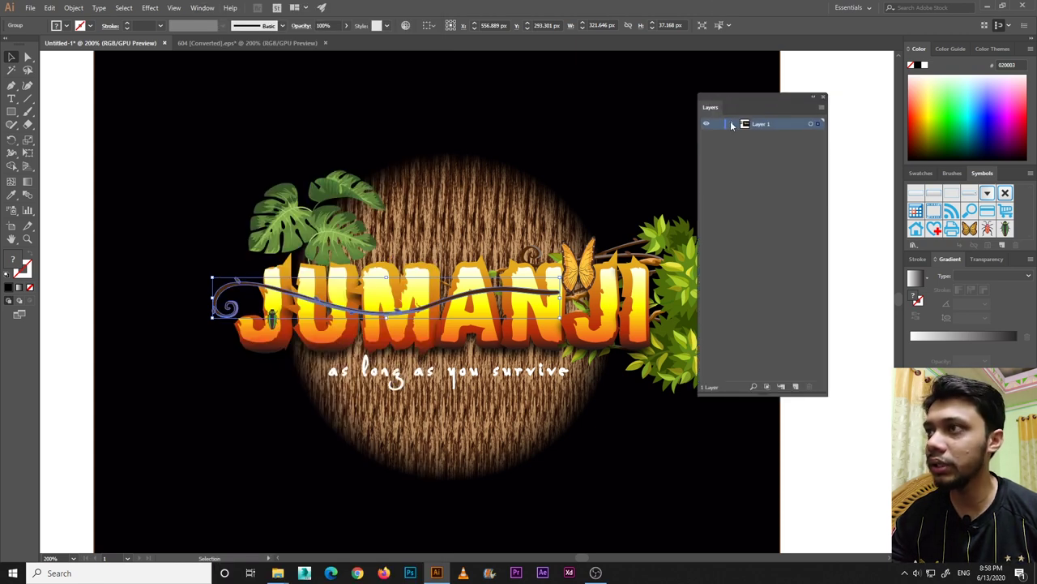
left_click(732, 125)
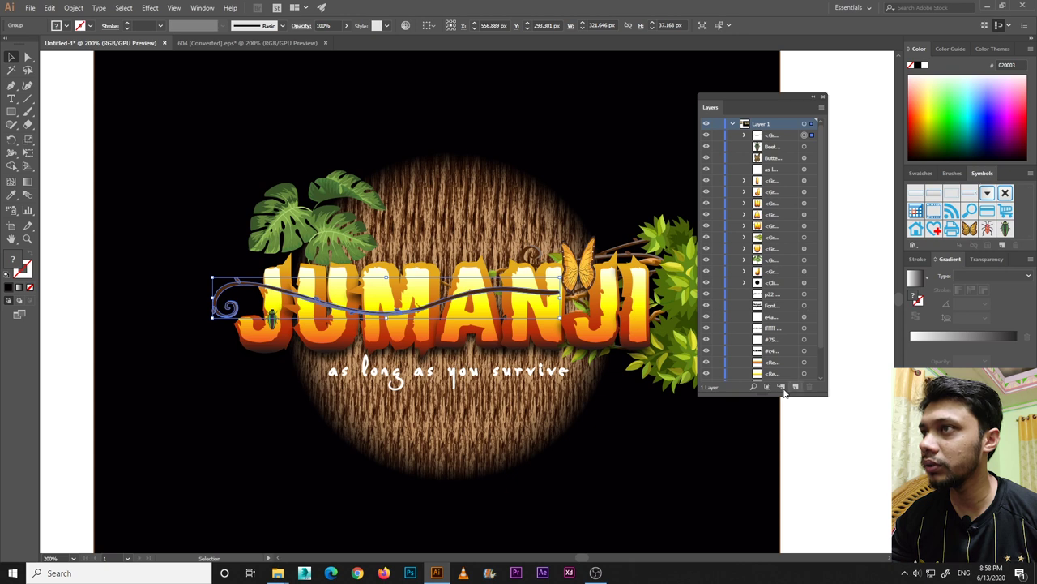
left_click(754, 387)
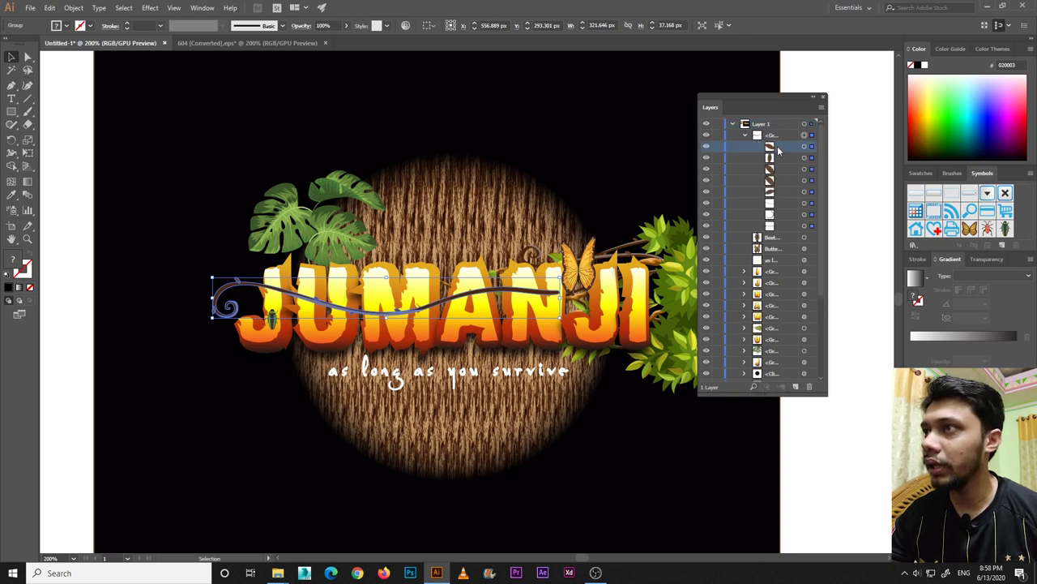
left_click(746, 135)
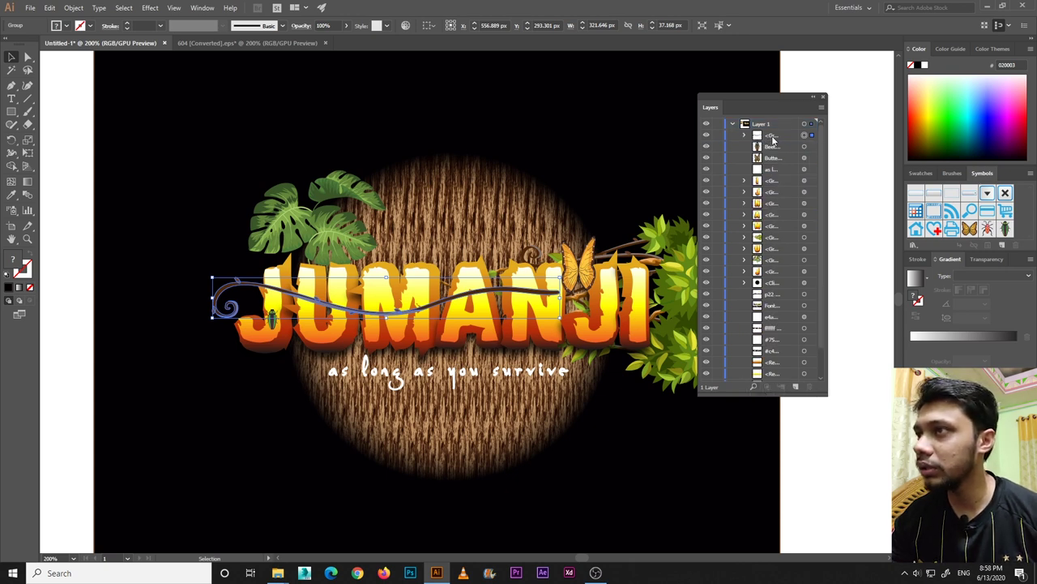
left_click_drag(778, 179, 778, 195)
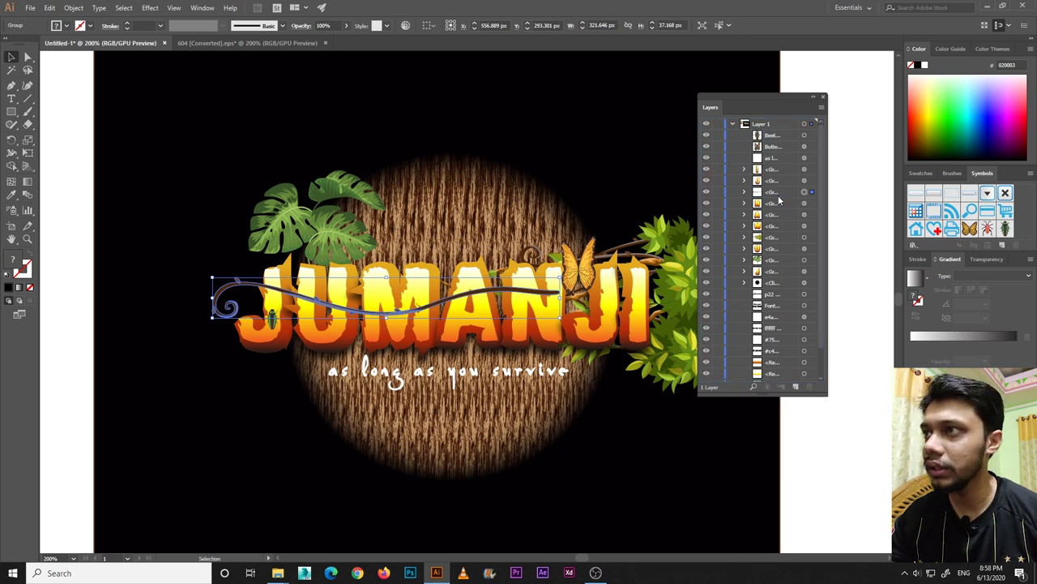
left_click_drag(772, 191, 770, 230)
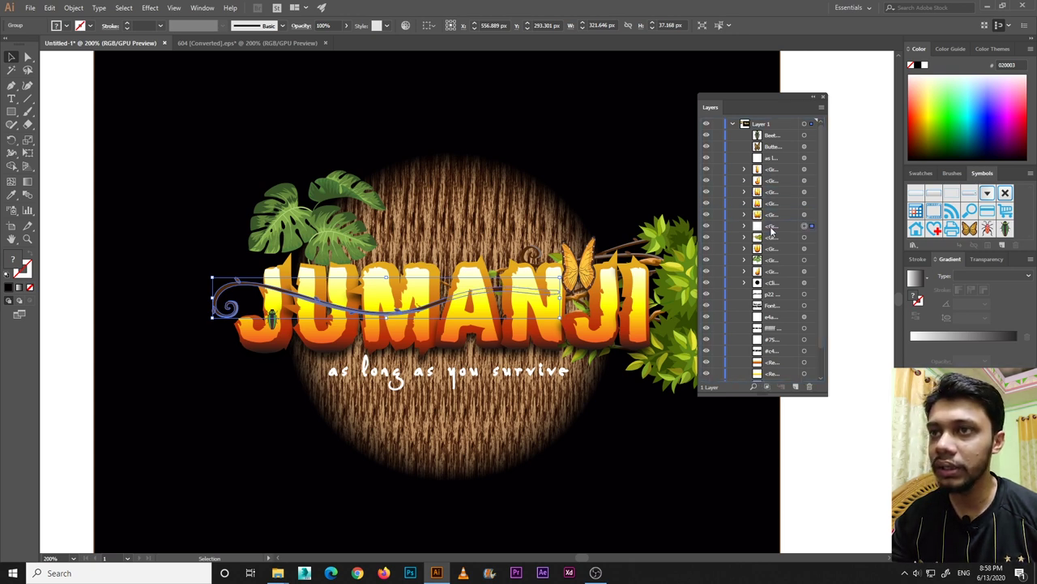
left_click(247, 433)
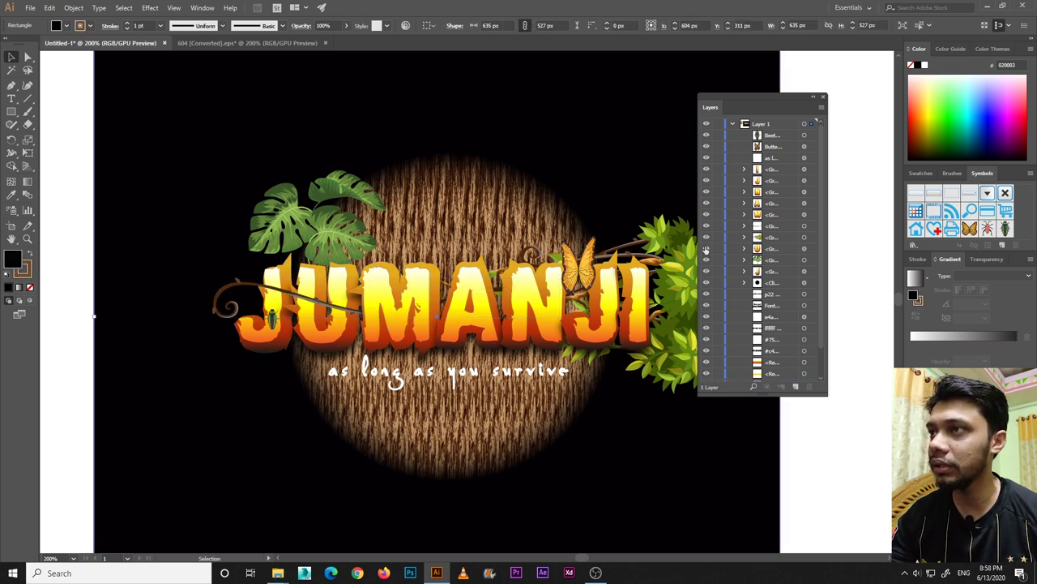
Rearrange the stacking so the thin vine crosses in front of the first J and the A but behind U, M and N
left_click(771, 228)
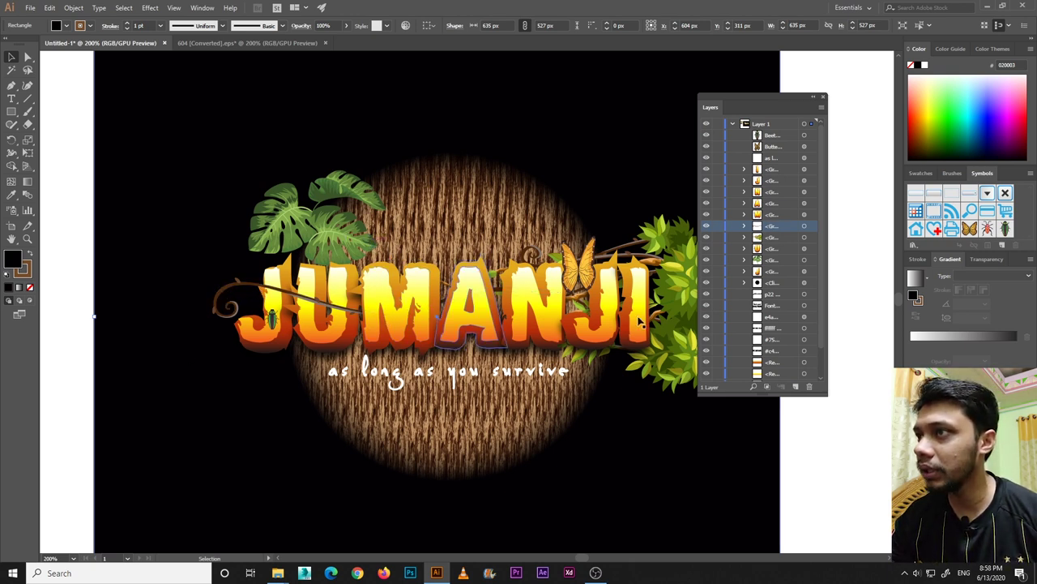
key("Delete")
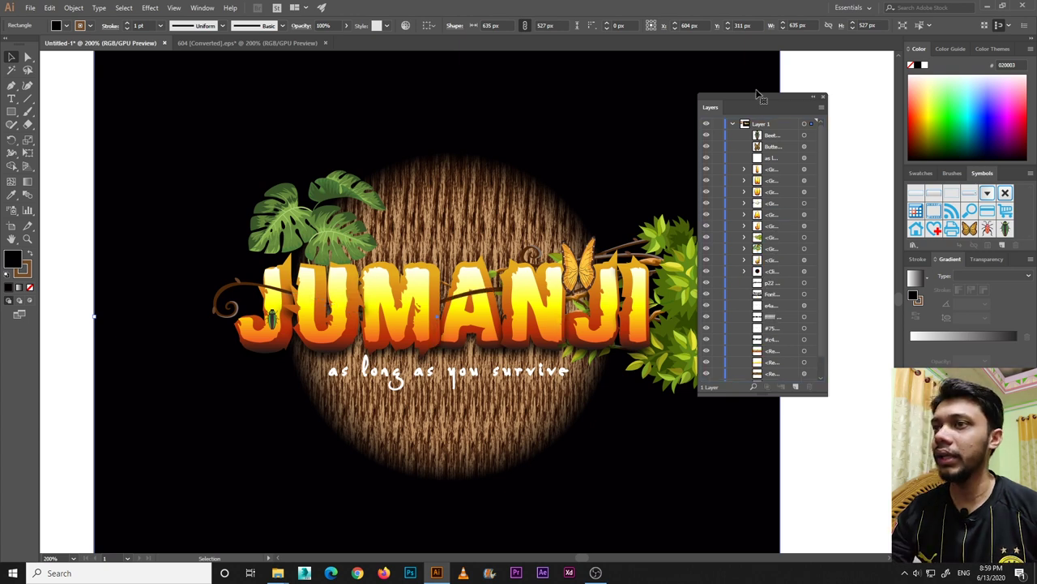
left_click_drag(779, 95, 844, 80)
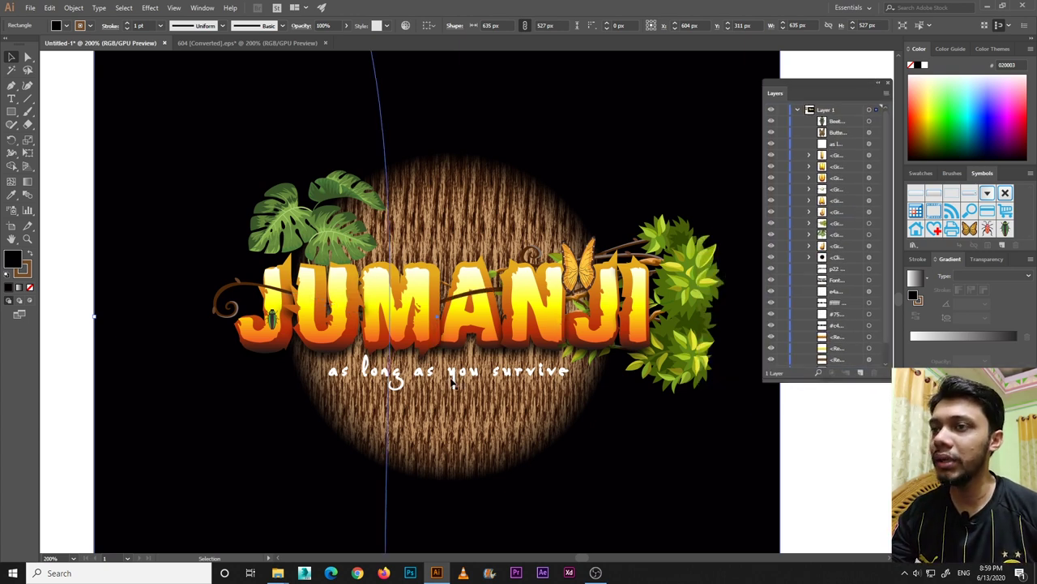
left_click(878, 84)
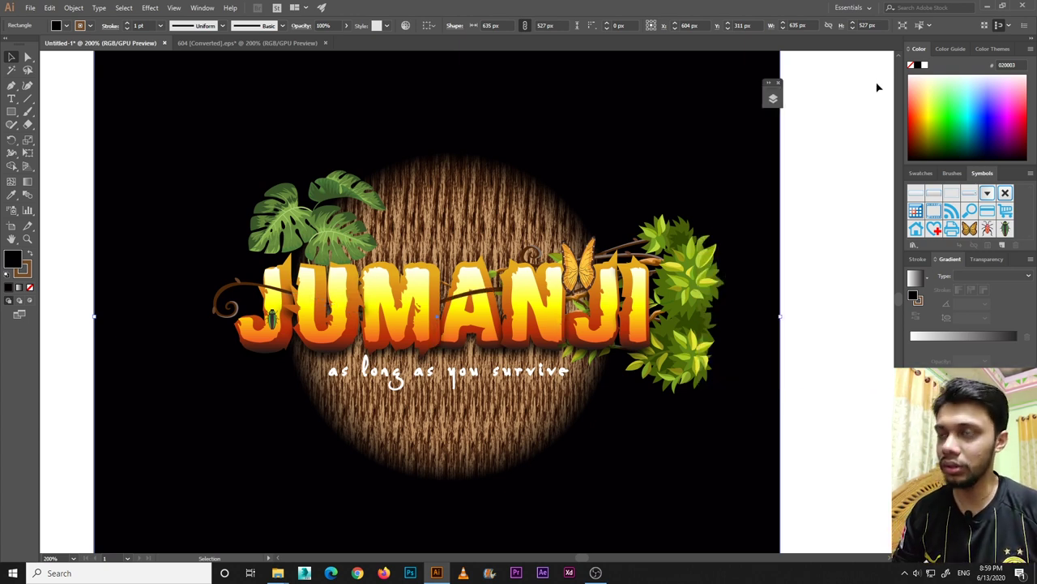
left_click(857, 190)
key("ctrl+plus")
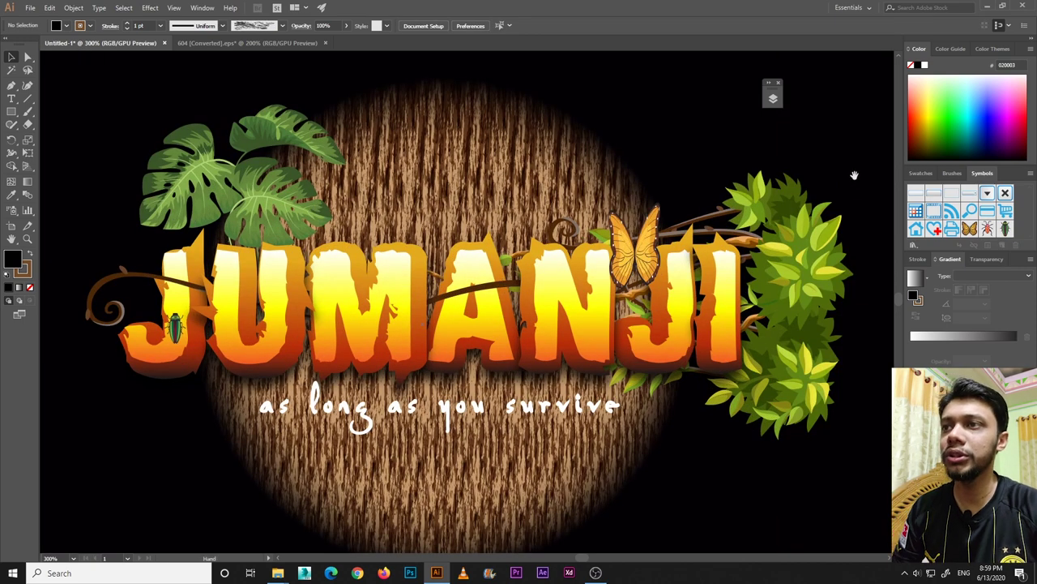
left_click_drag(854, 175, 857, 165)
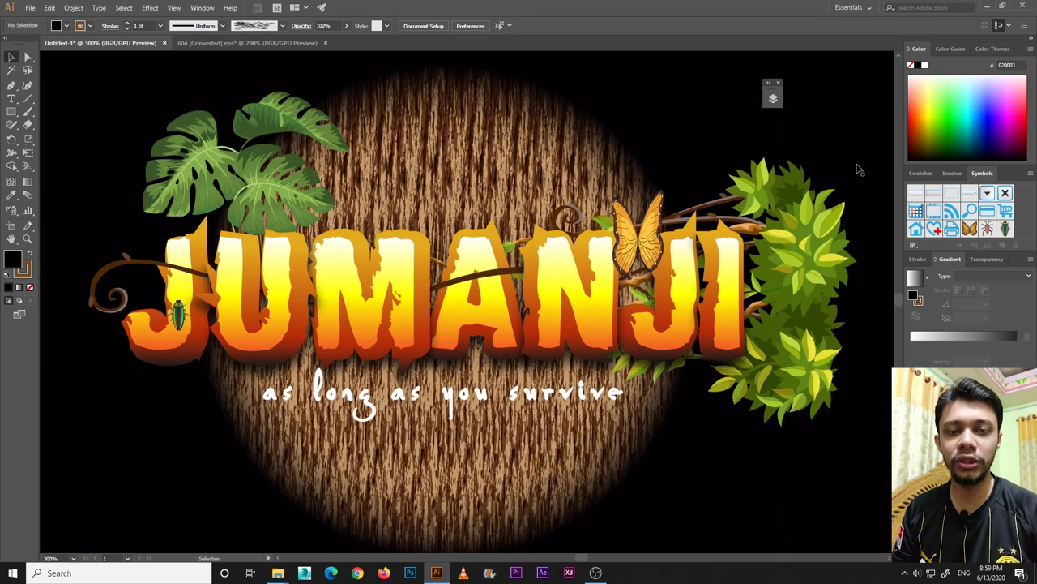